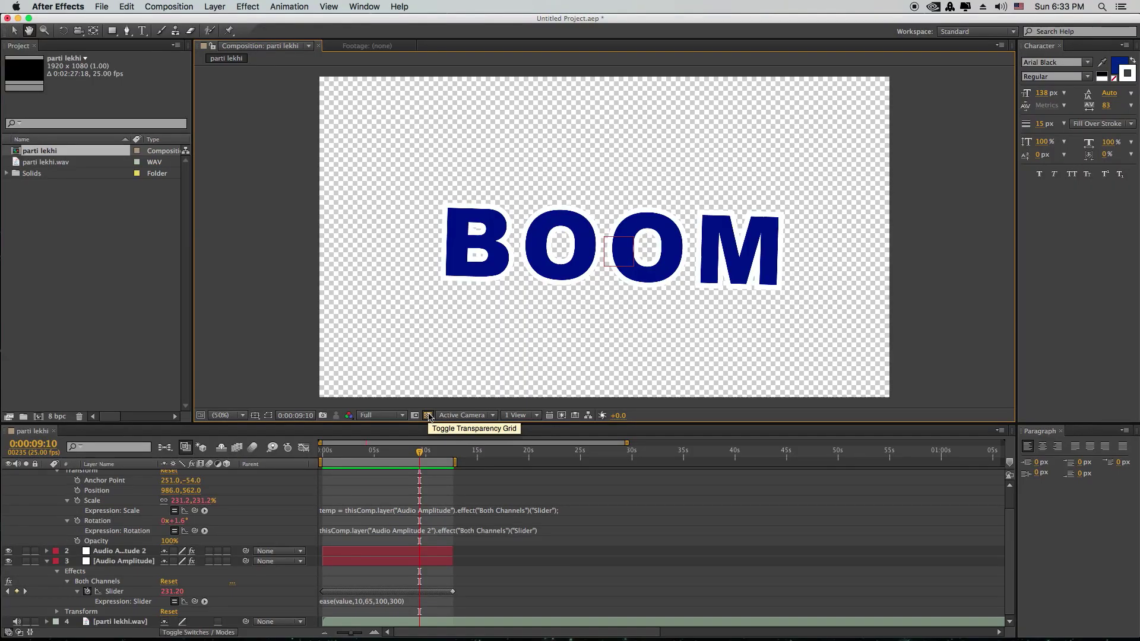
- Play the preview of the finished BOOM text animation
{"action": "key", "text": "space"}
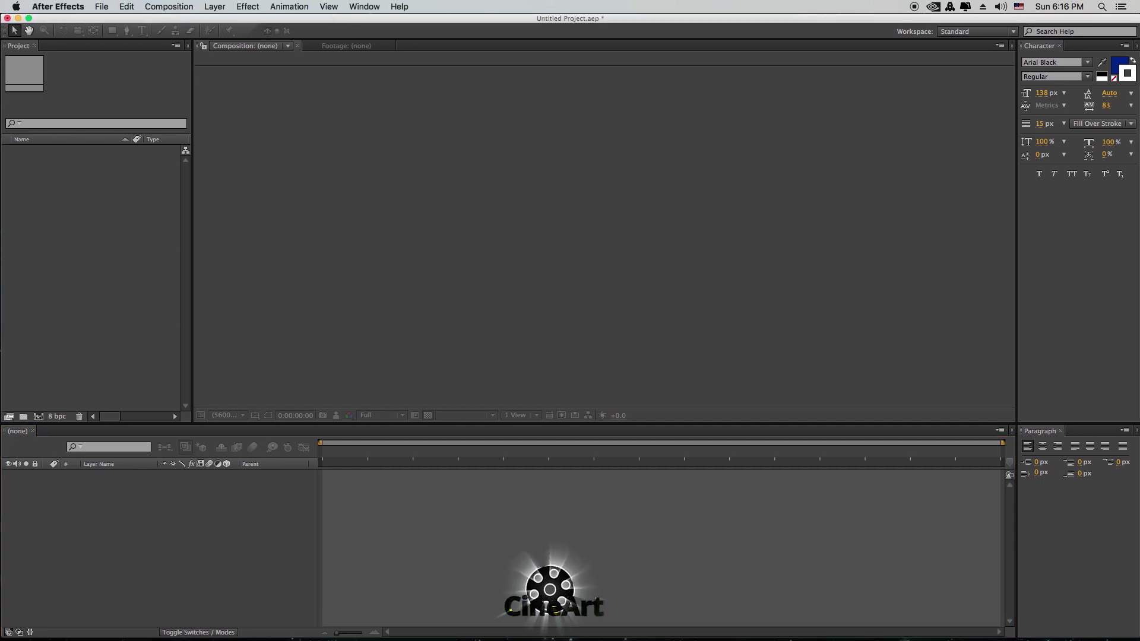
- Import parti lekhi.wav and build the parti lekhi composition from it
{"action": "left_click_drag", "start_coordinate": [114, 279], "coordinate": [111, 274]}
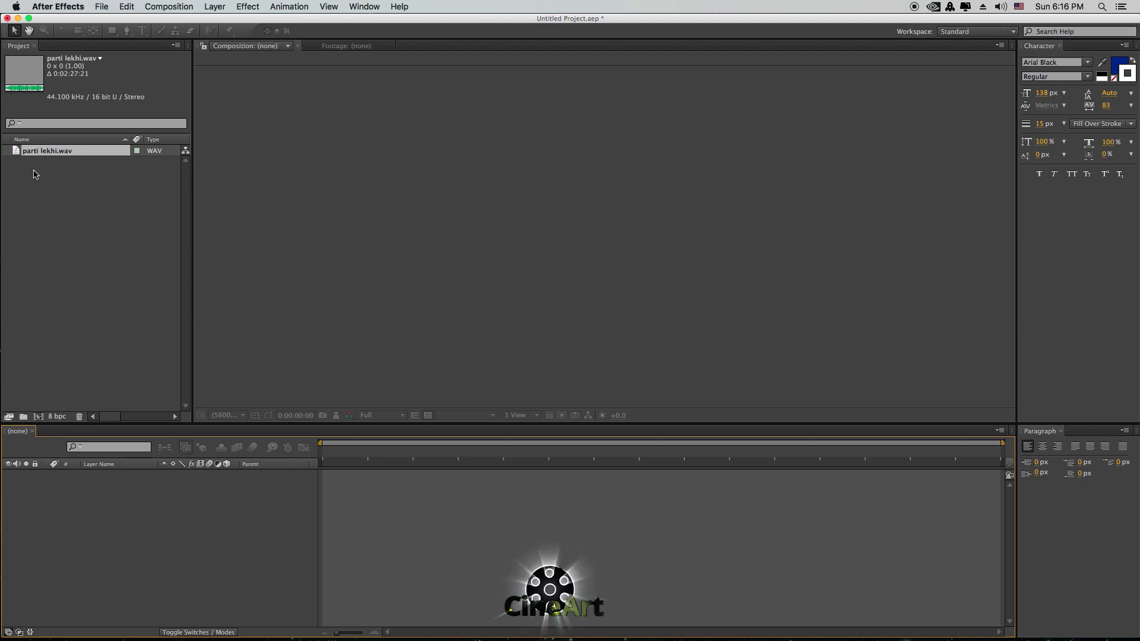
{"action": "left_click_drag", "start_coordinate": [18, 152], "coordinate": [230, 507]}
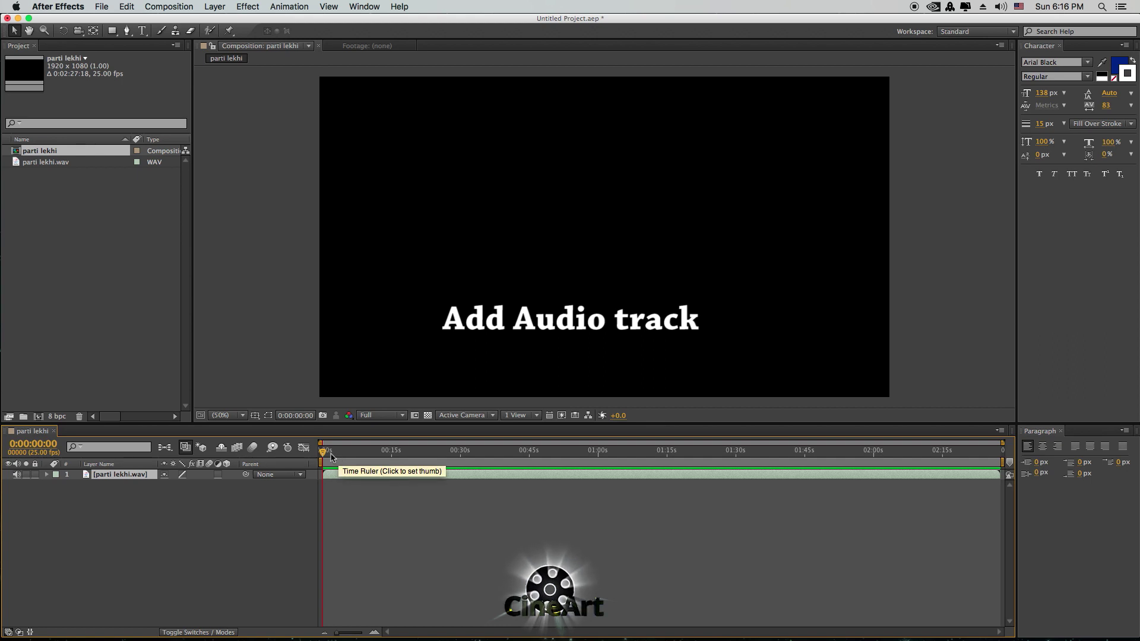
{"action": "left_click_drag", "start_coordinate": [327, 458], "coordinate": [355, 458]}
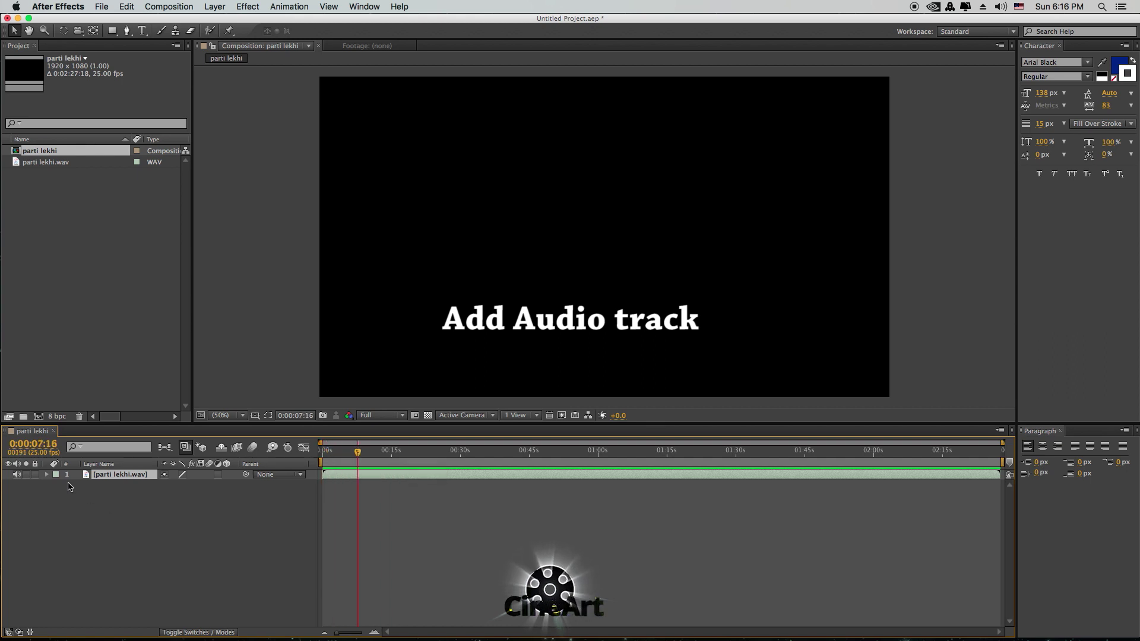
- Show the audio layer's waveform and trim the work area to about 14 seconds
{"action": "left_click", "coordinate": [47, 474]}
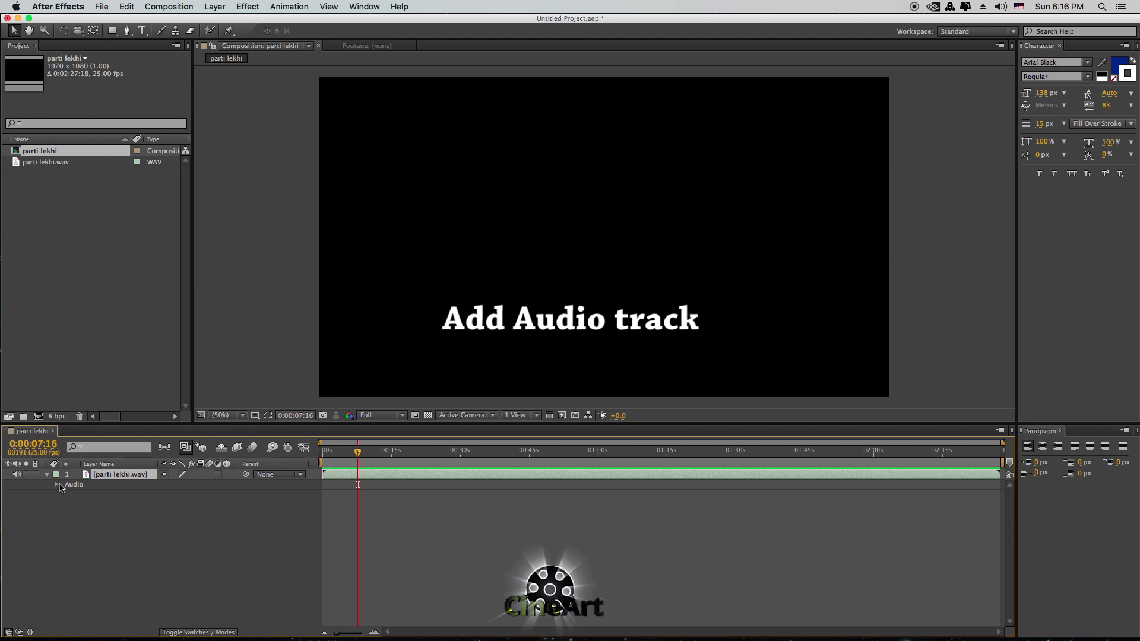
{"action": "left_click", "coordinate": [58, 485]}
{"action": "left_click", "coordinate": [66, 506]}
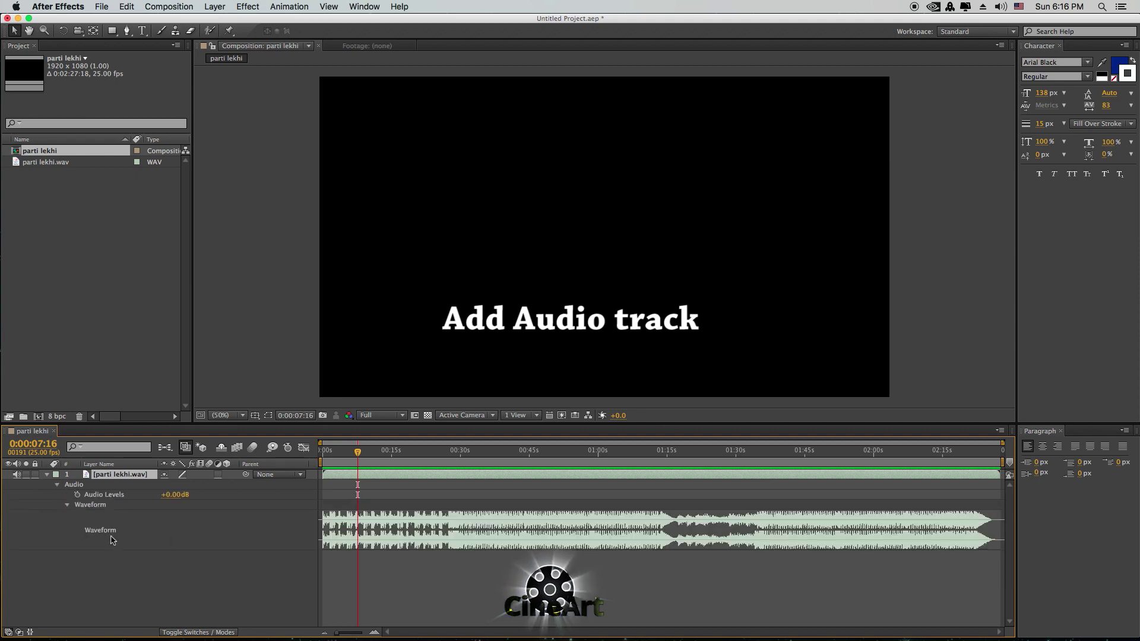
{"action": "left_click_drag", "start_coordinate": [335, 454], "coordinate": [321, 452]}
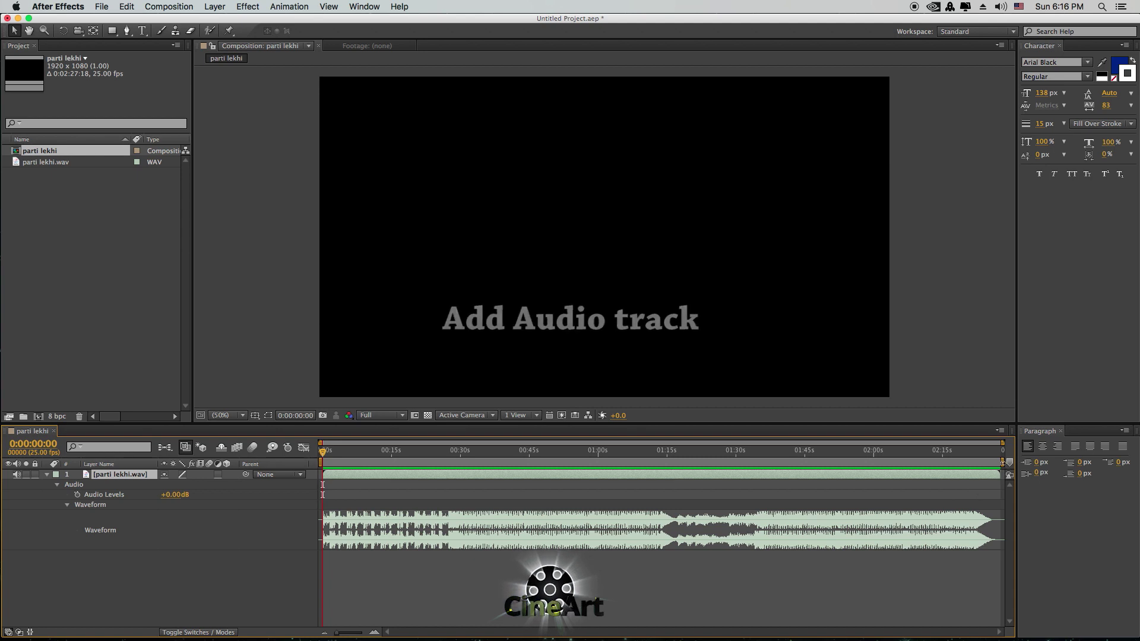
{"action": "left_click_drag", "start_coordinate": [1003, 462], "coordinate": [383, 462]}
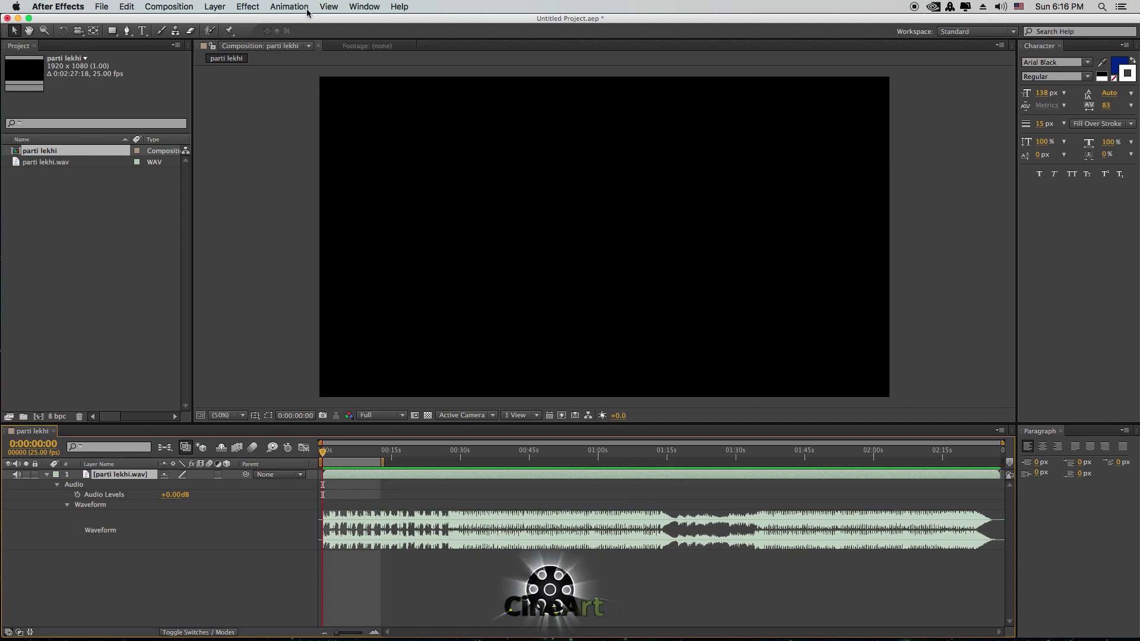
- Run a RAM Preview of the work area from the Composition menu
{"action": "left_click", "coordinate": [172, 7]}
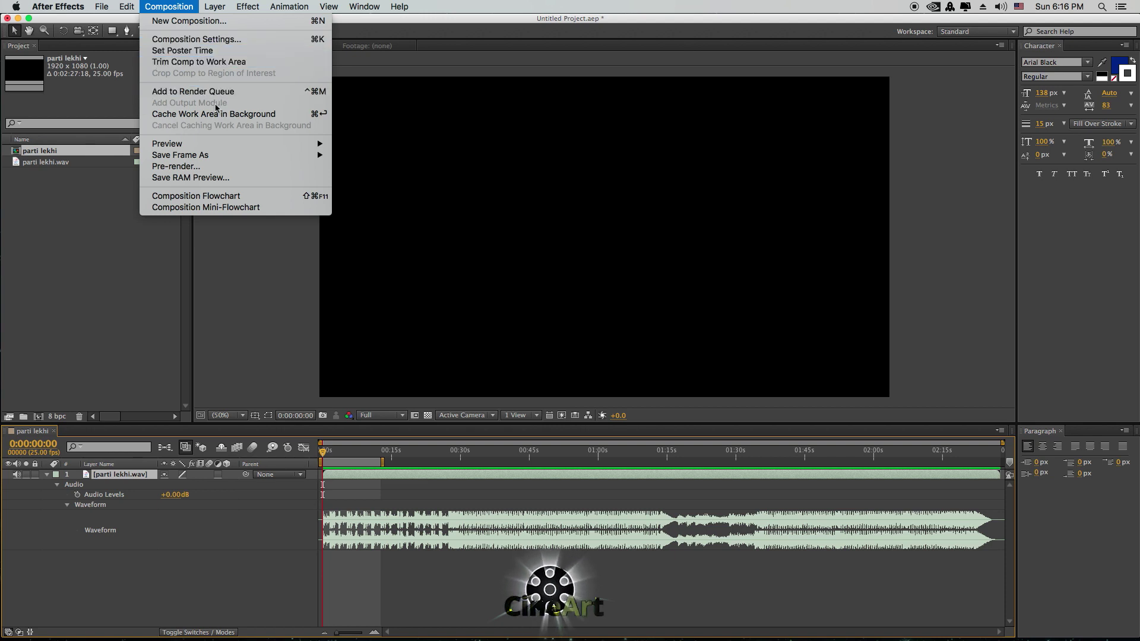
{"action": "mouse_move", "coordinate": [209, 148]}
{"action": "left_click", "coordinate": [377, 146]}
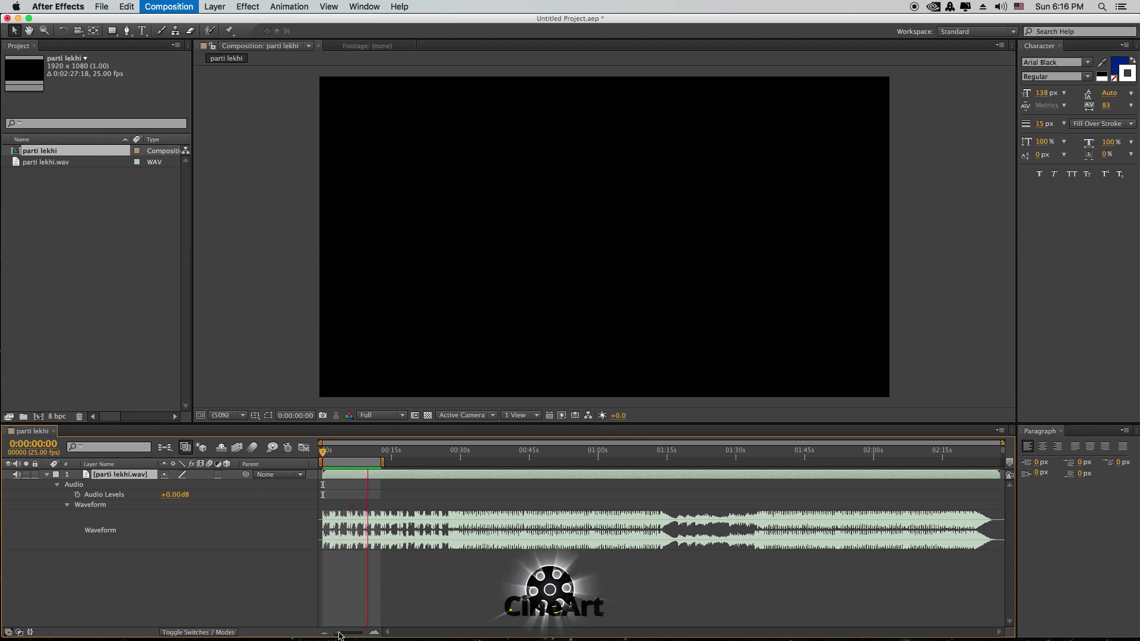
- Zoom the timeline in to one-second steps on the waveform and select the audio layer
{"action": "left_click_drag", "start_coordinate": [338, 635], "coordinate": [359, 637]}
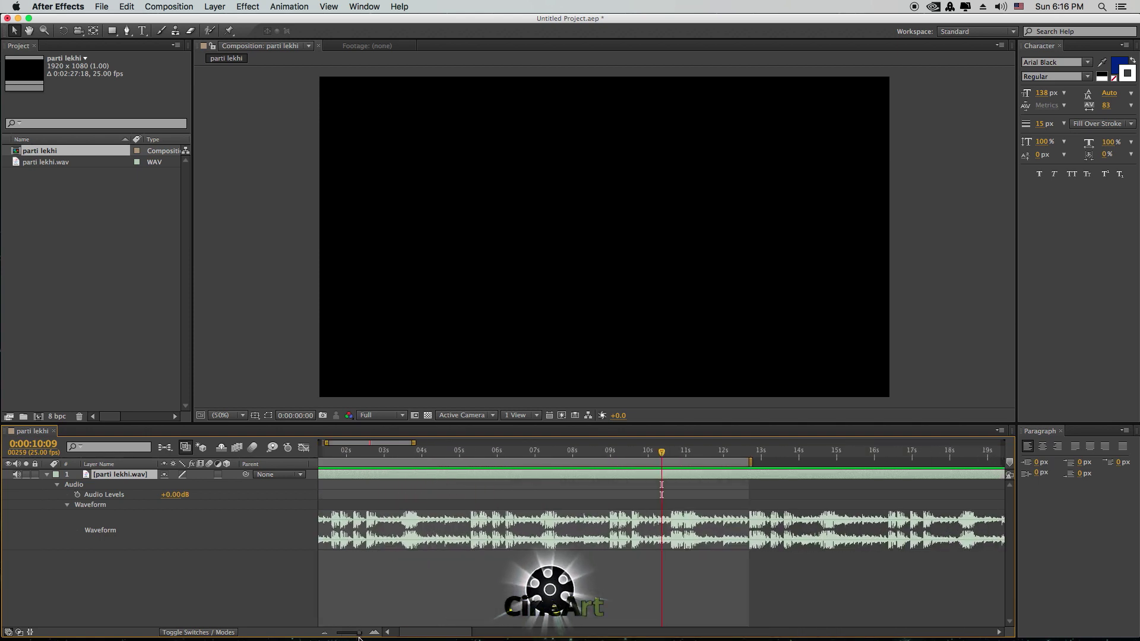
{"action": "left_click_drag", "start_coordinate": [359, 638], "coordinate": [369, 635]}
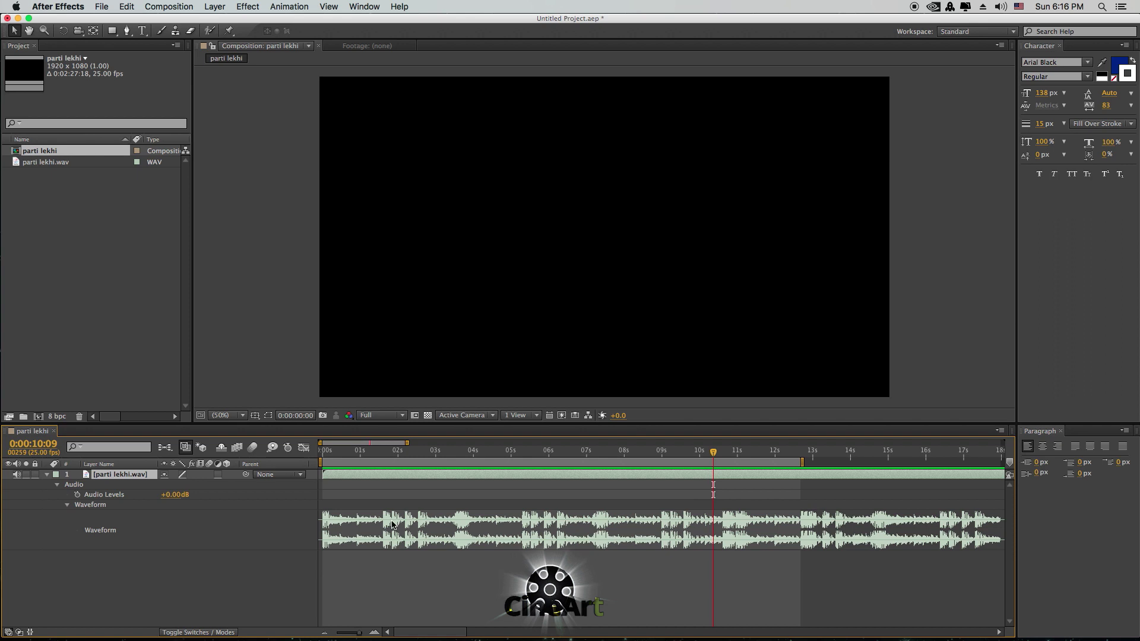
{"action": "left_click", "coordinate": [387, 539]}
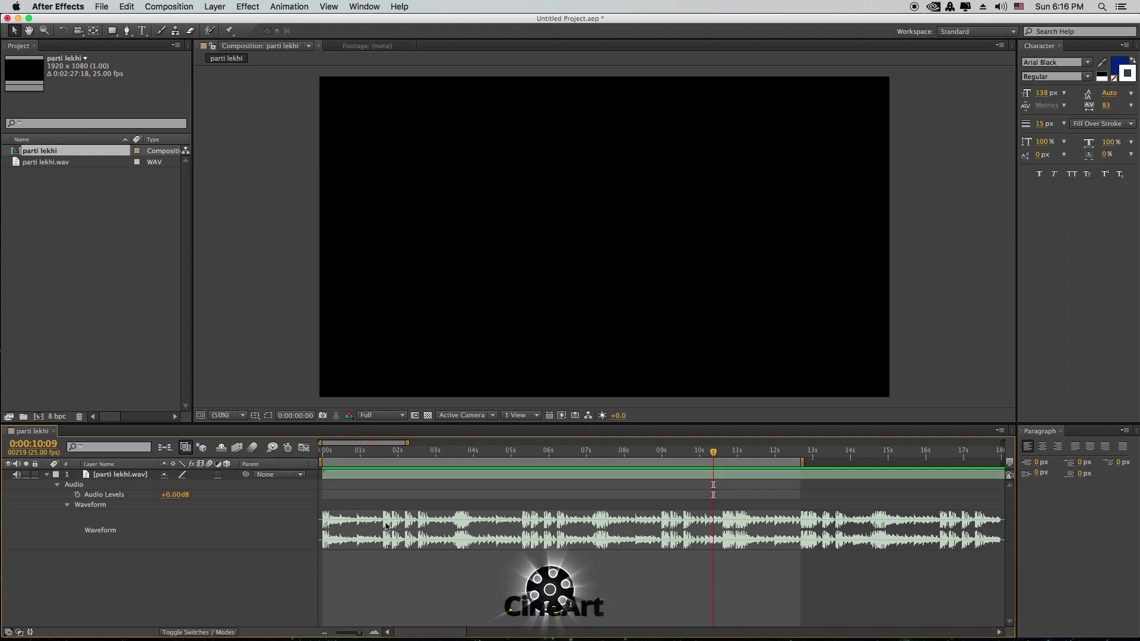
{"action": "left_click", "coordinate": [357, 480]}
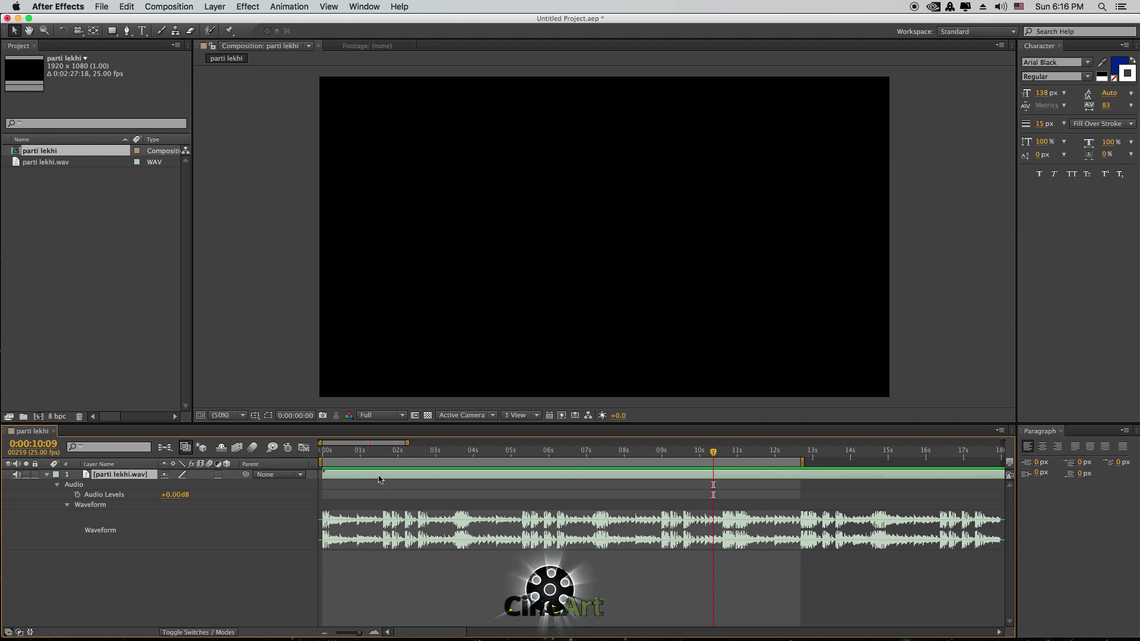
- Convert the audio layer to keyframes, creating an Audio Amplitude layer
{"action": "right_click", "coordinate": [378, 479]}
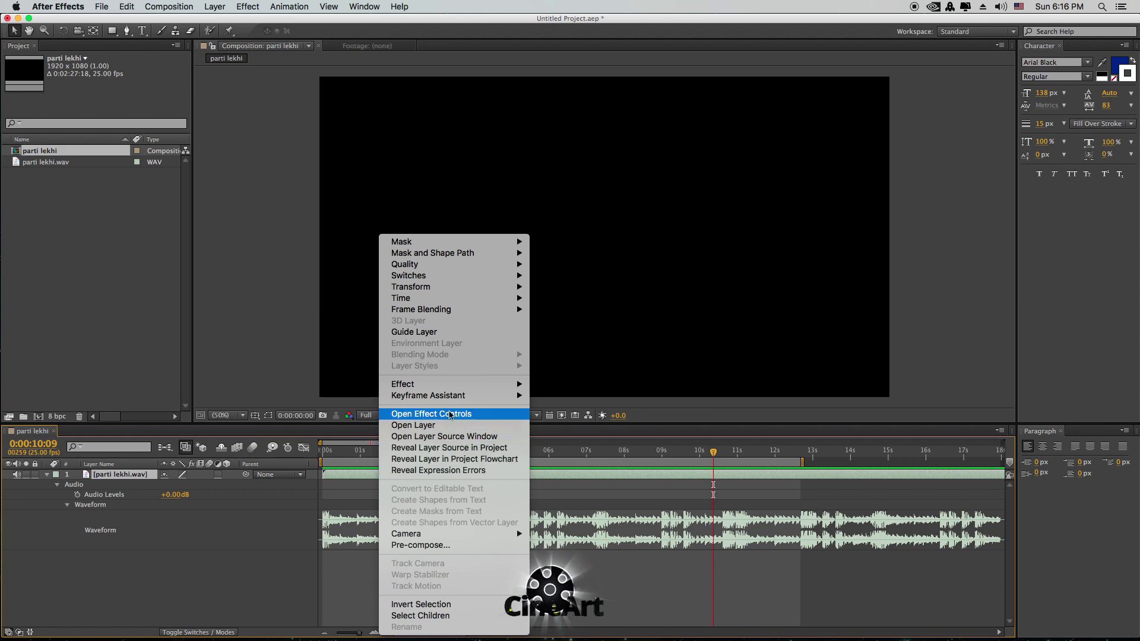
{"action": "mouse_move", "coordinate": [463, 396]}
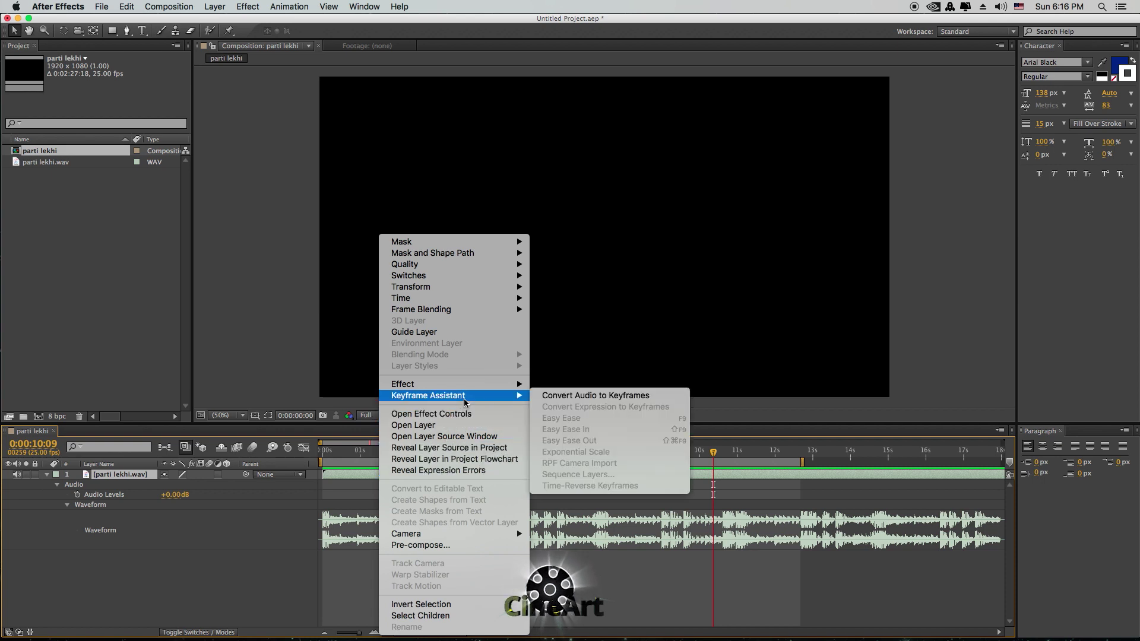
{"action": "left_click", "coordinate": [592, 395]}
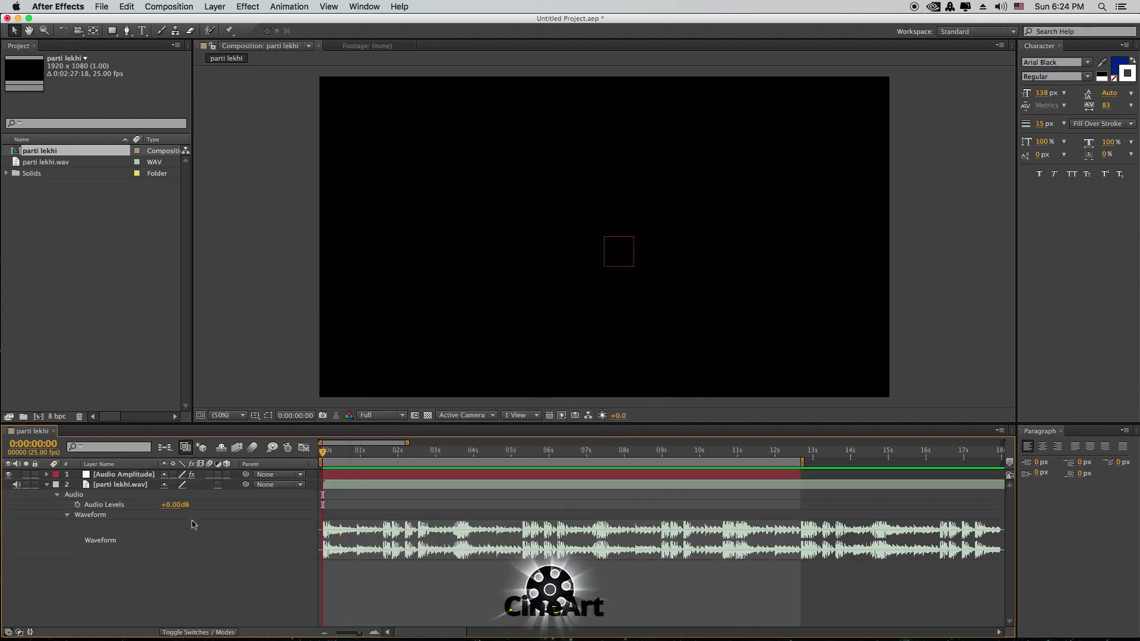
- Collapse the audio layer and reveal the Audio Amplitude layer's effects
{"action": "left_click", "coordinate": [47, 485]}
{"action": "left_click", "coordinate": [122, 487]}
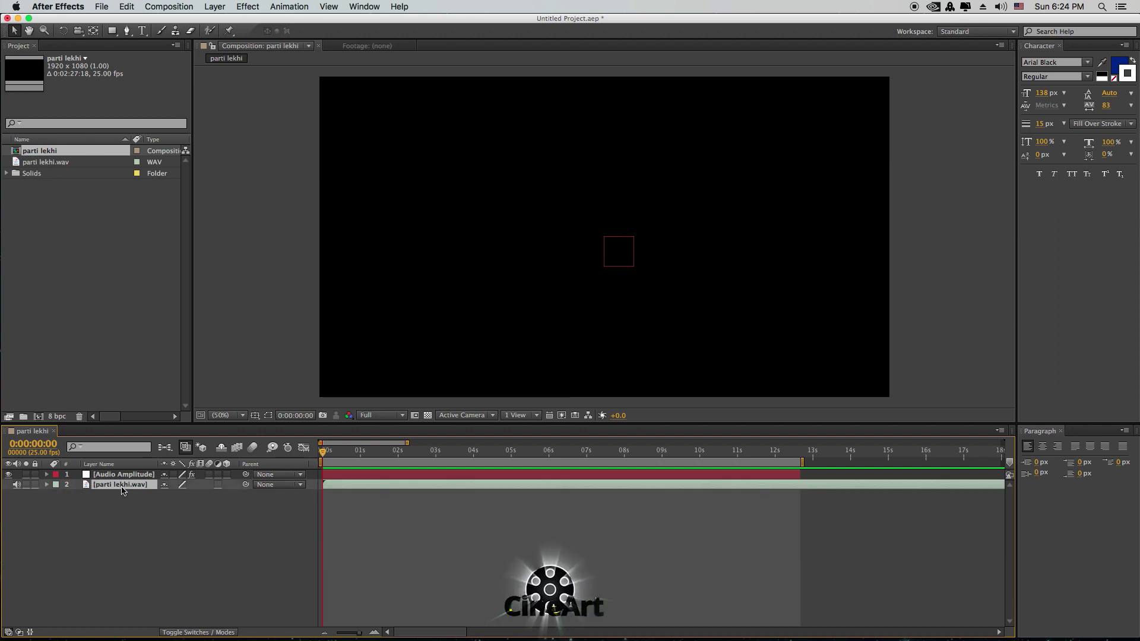
{"action": "left_click", "coordinate": [46, 475]}
{"action": "left_click", "coordinate": [111, 477]}
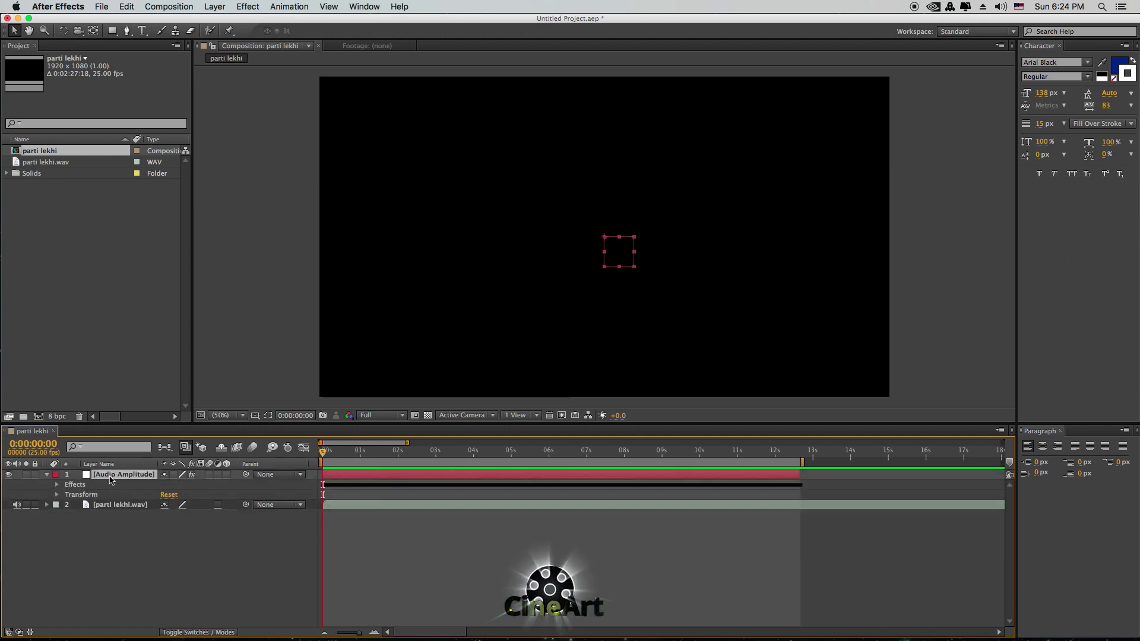
{"action": "left_click", "coordinate": [58, 484]}
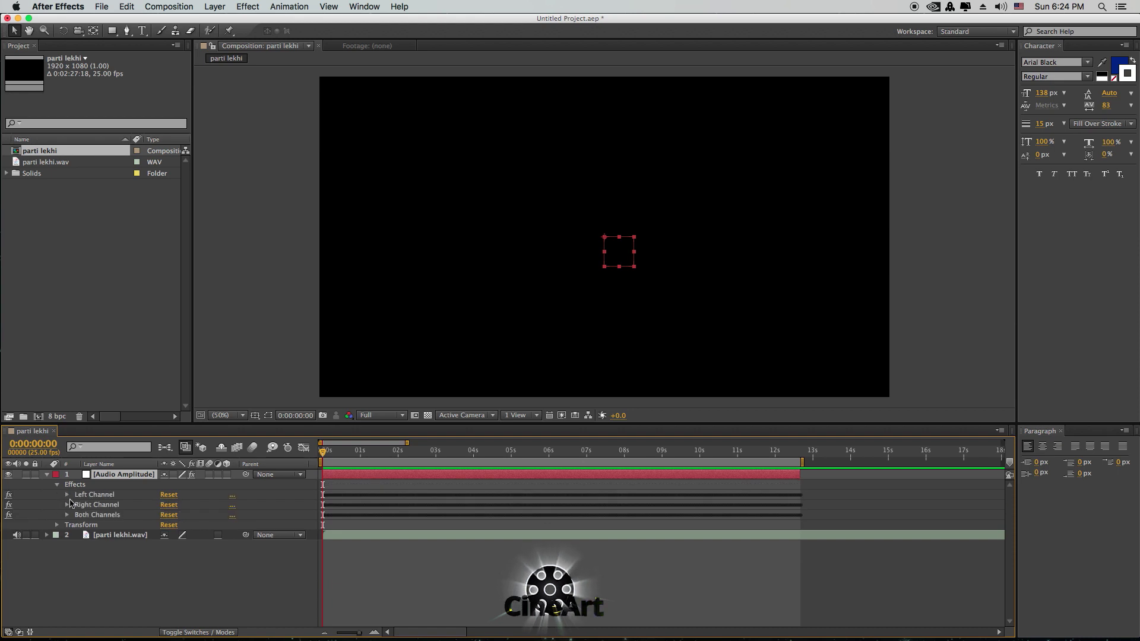
- Delete the Left and Right Channel effects and expand Both Channels to its keyframed Slider
{"action": "left_click", "coordinate": [101, 496]}
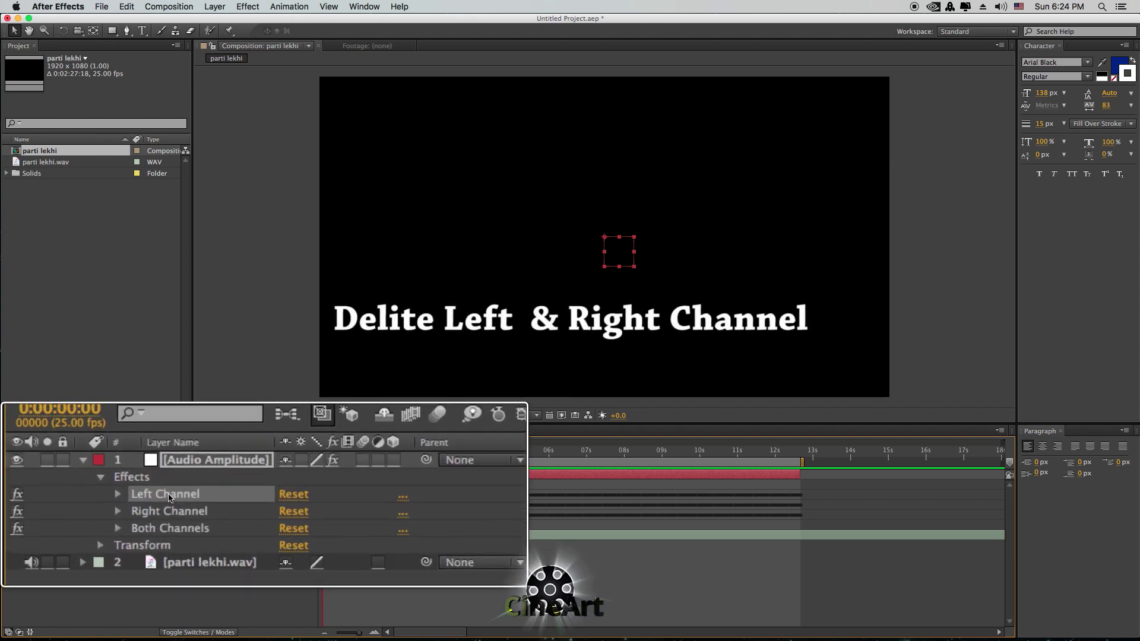
{"action": "key", "text": "Delete"}
{"action": "left_click", "coordinate": [163, 497]}
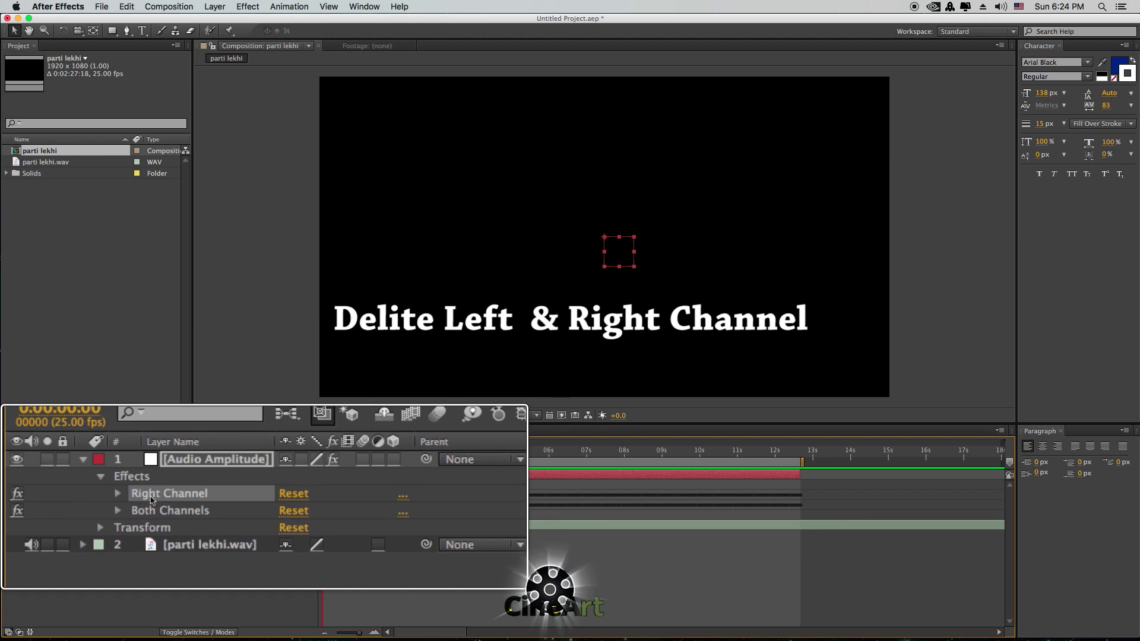
{"action": "key", "text": "Delete"}
{"action": "left_click", "coordinate": [121, 496]}
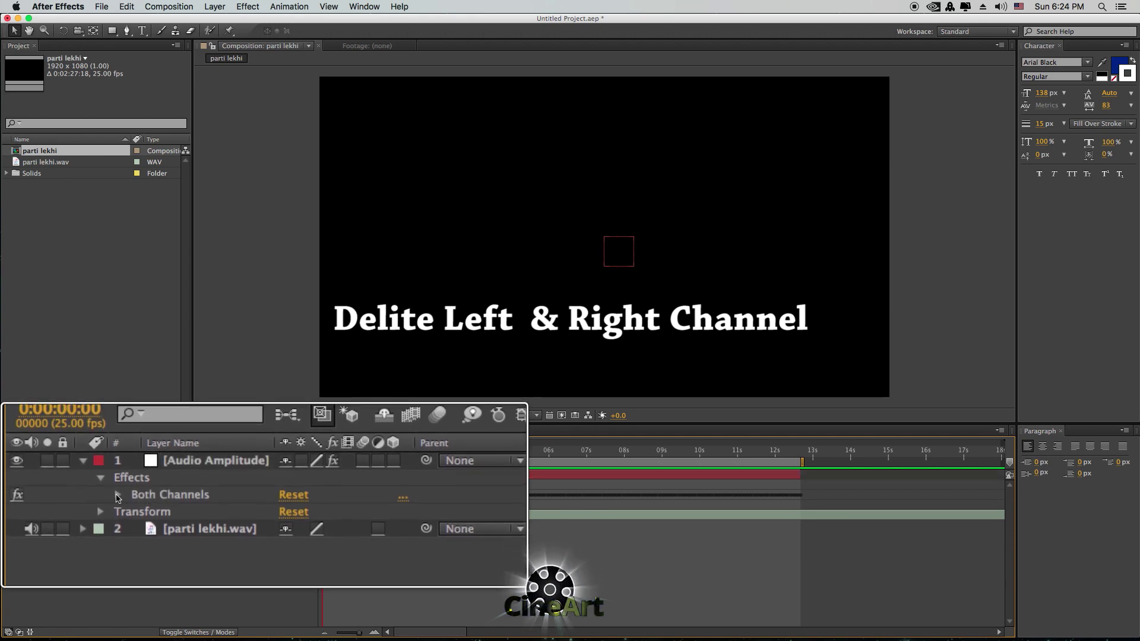
{"action": "left_click", "coordinate": [119, 496]}
{"action": "left_click", "coordinate": [191, 506]}
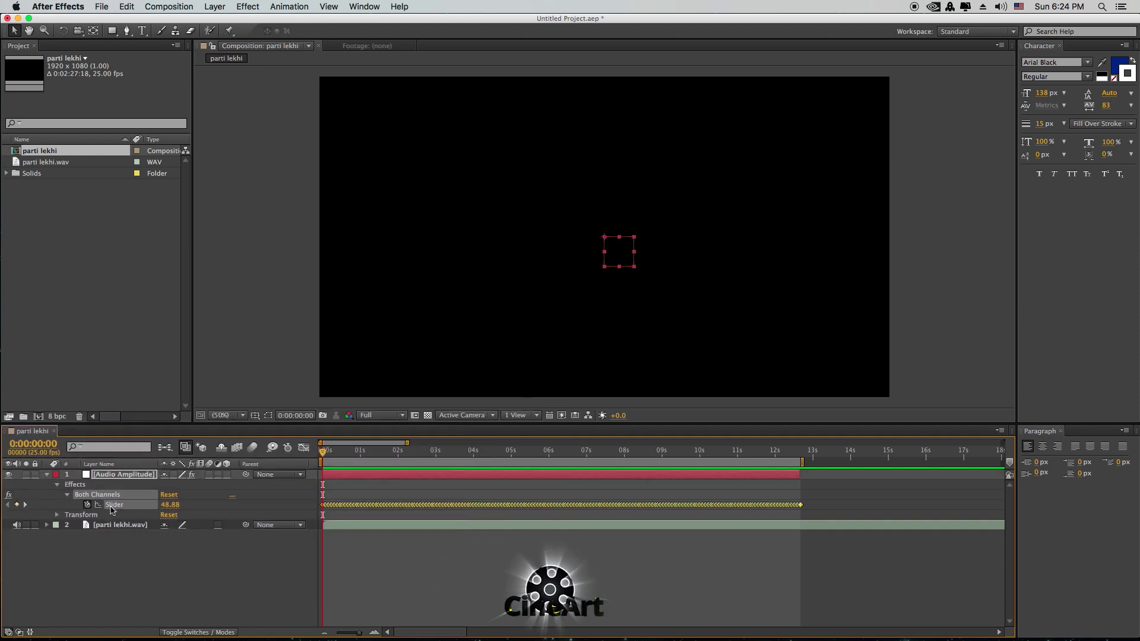
- View the Both Channels Slider keyframes as a value graph fitted to about 28 seconds
{"action": "left_click", "coordinate": [122, 516]}
{"action": "left_click", "coordinate": [116, 509]}
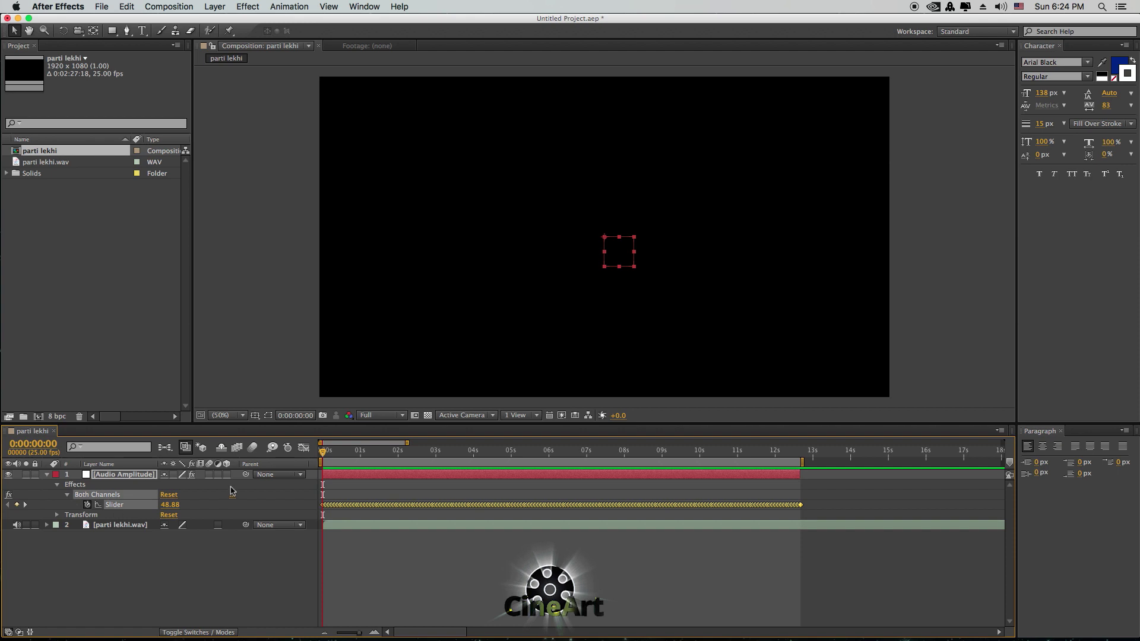
{"action": "left_click", "coordinate": [304, 447]}
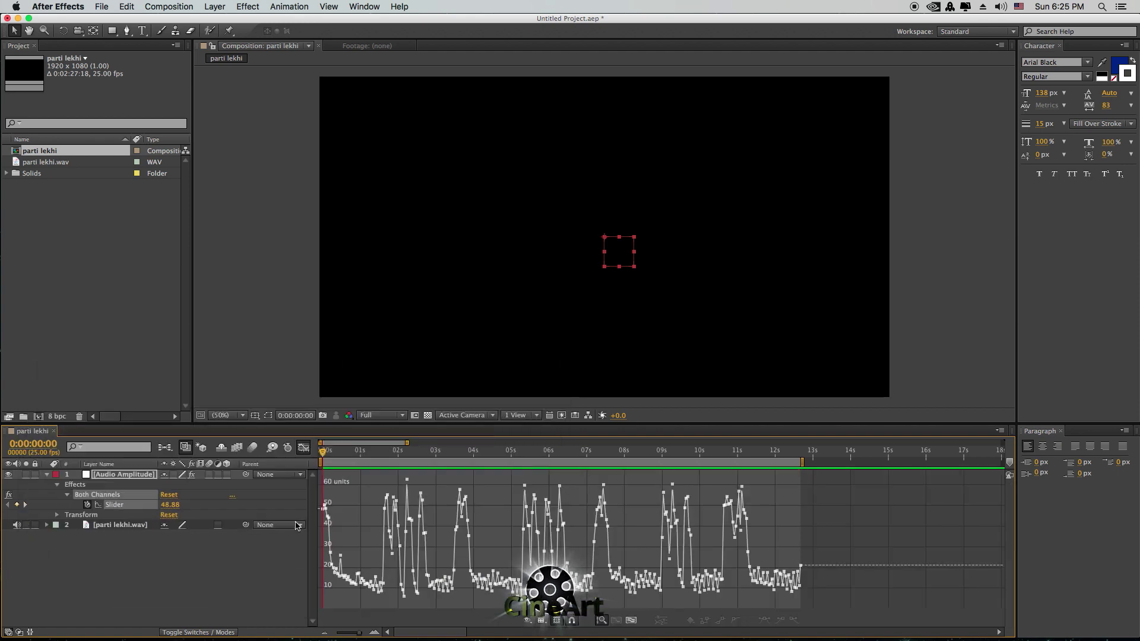
{"action": "mouse_move", "coordinate": [375, 540]}
{"action": "left_click_drag", "start_coordinate": [360, 635], "coordinate": [359, 637]}
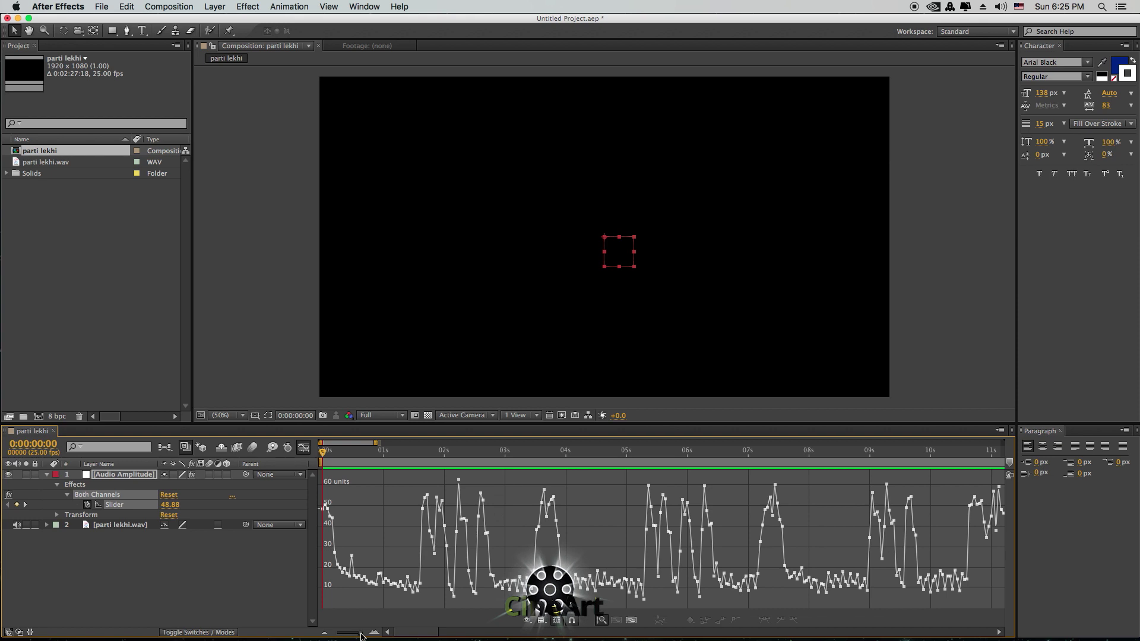
- Move to about 2 seconds, read the curve values (9.82), and return to layer bars
{"action": "left_click_drag", "start_coordinate": [324, 454], "coordinate": [461, 456]}
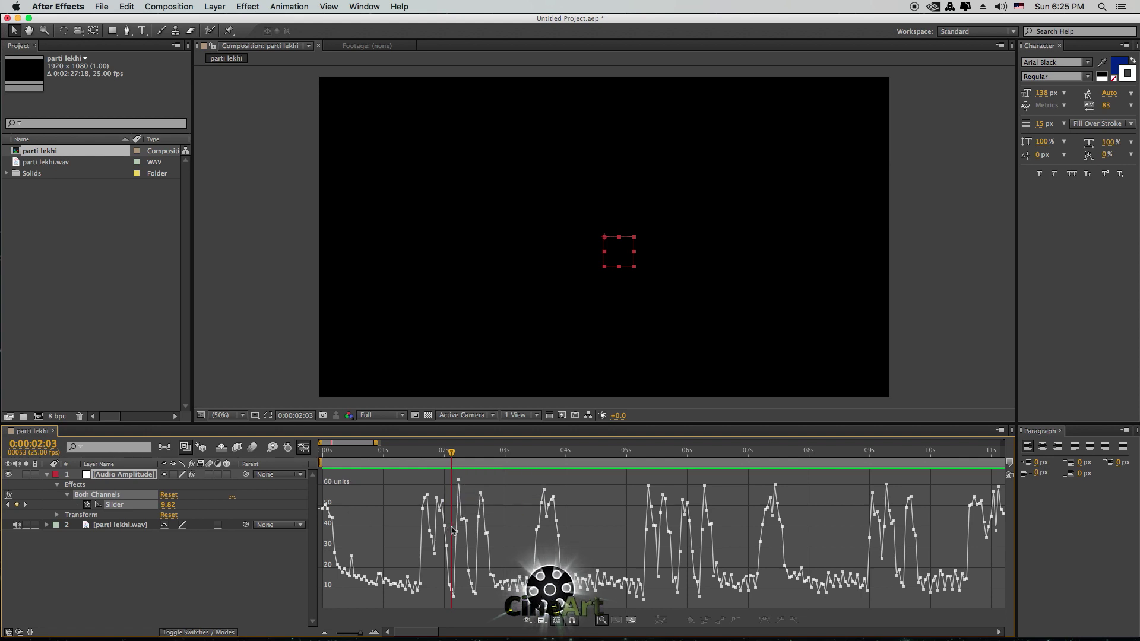
{"action": "mouse_move", "coordinate": [338, 561]}
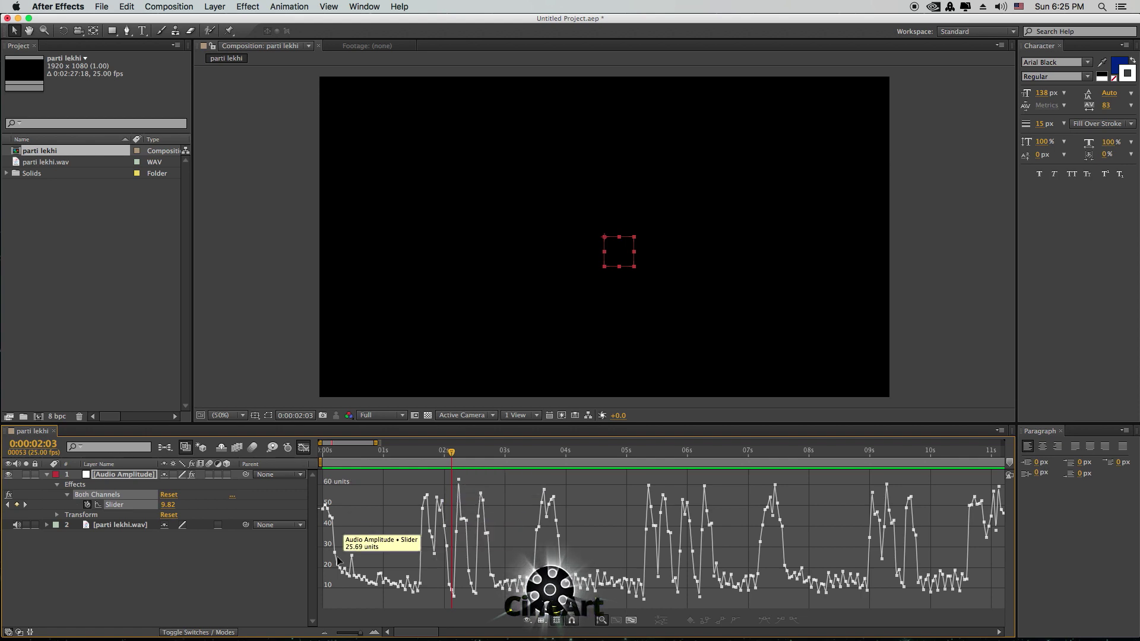
{"action": "mouse_move", "coordinate": [429, 573]}
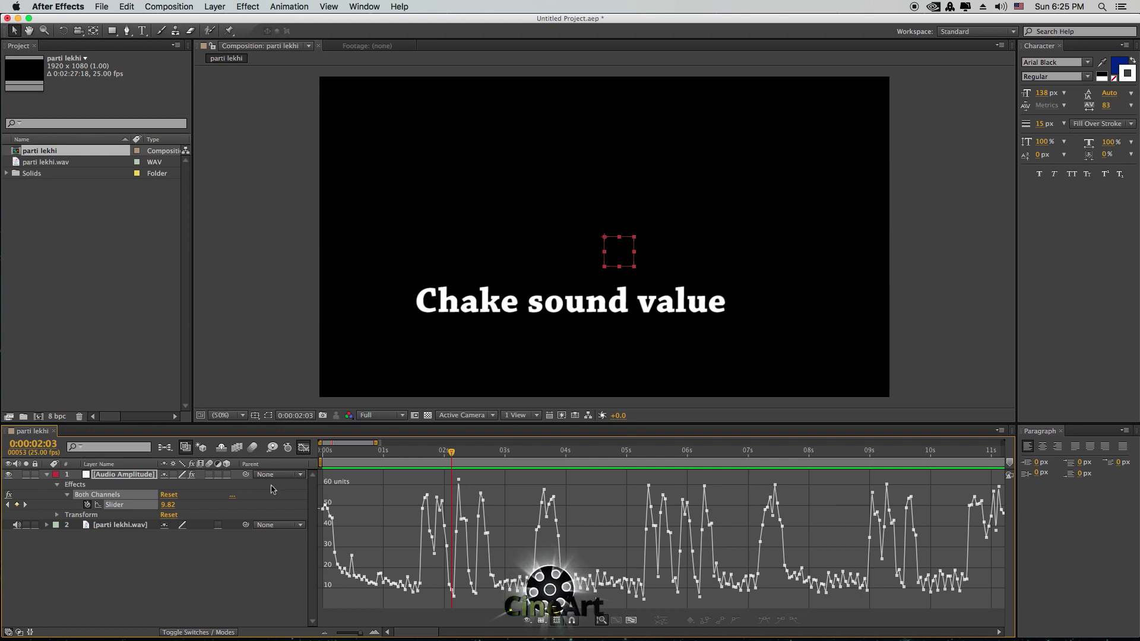
{"action": "key", "text": "shift+F3"}
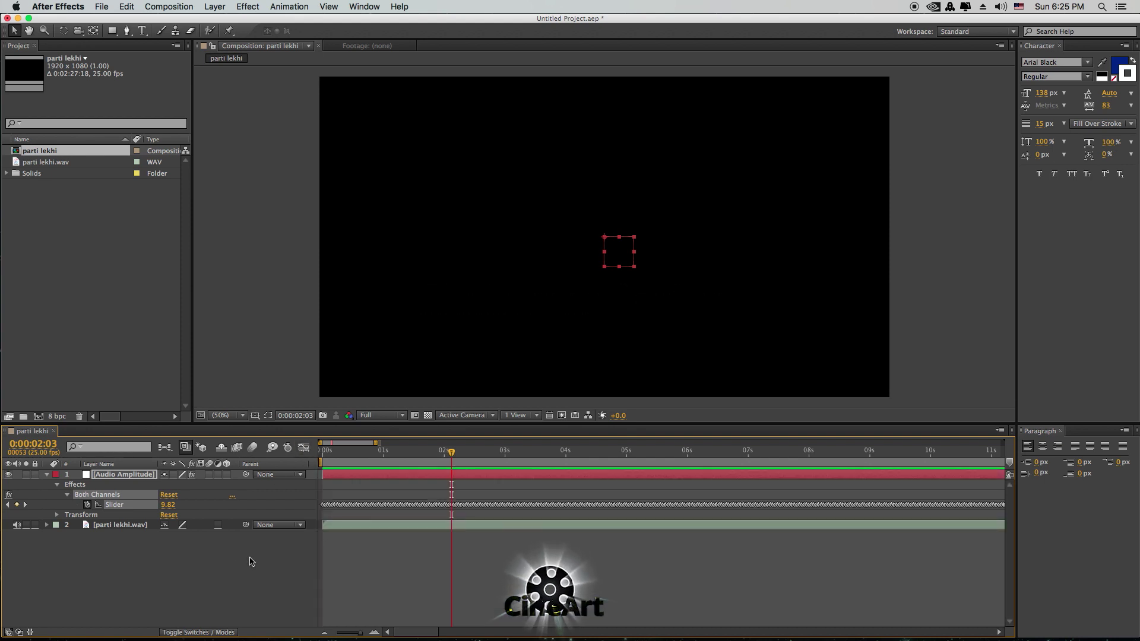
- Add an expression to the Audio Amplitude Both Channels Slider
{"action": "left_click", "coordinate": [249, 556]}
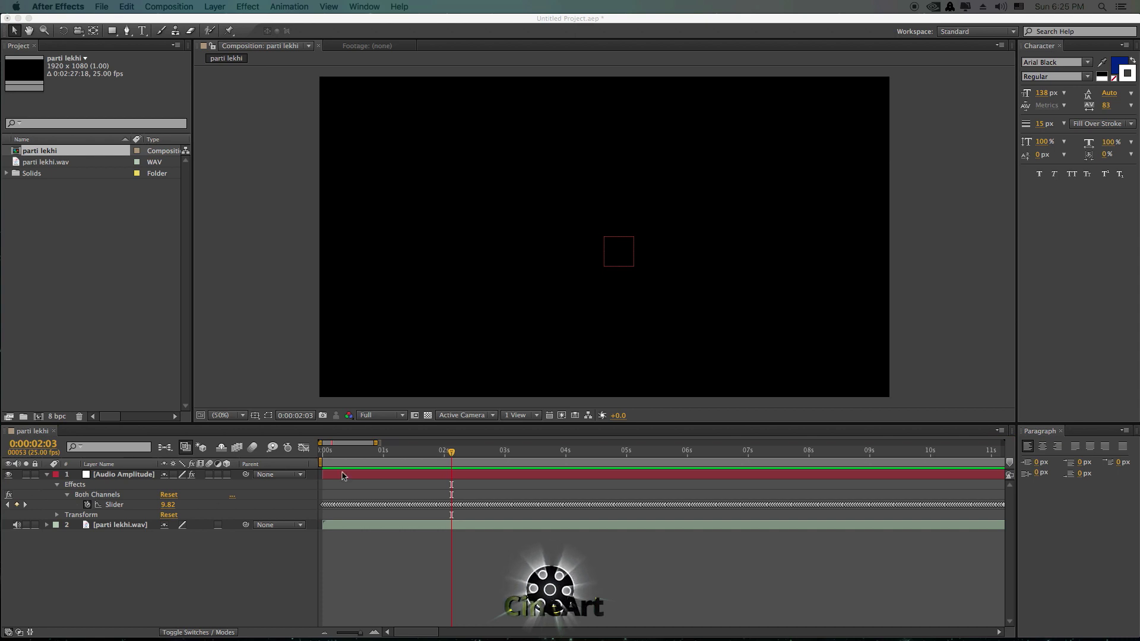
{"action": "left_click", "coordinate": [369, 476]}
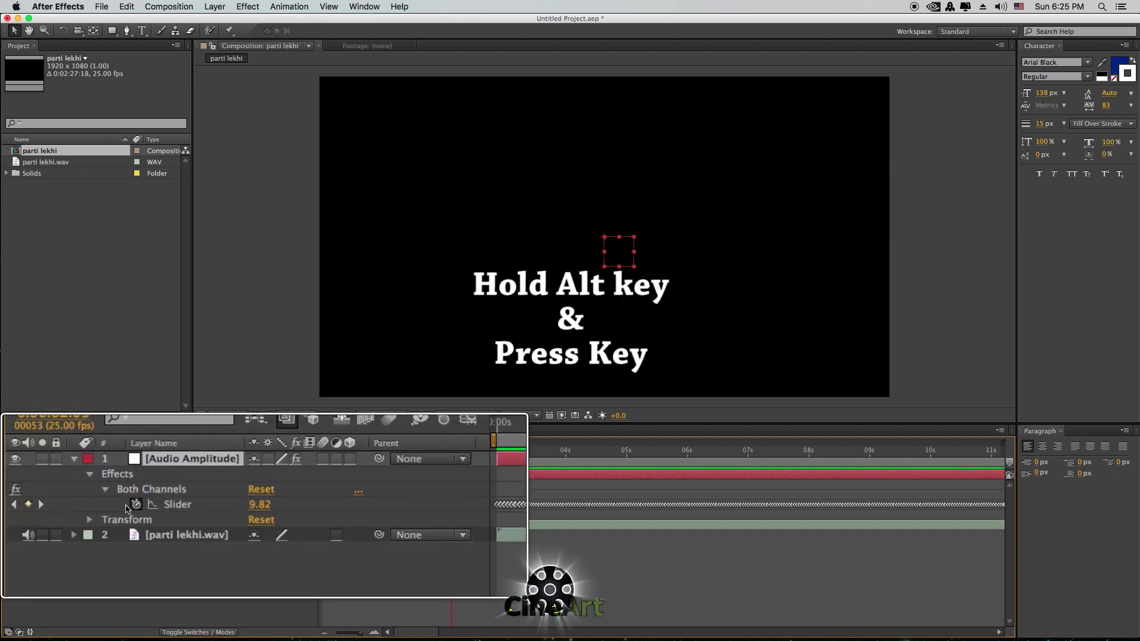
{"action": "left_click", "coordinate": [136, 505], "text": "alt"}
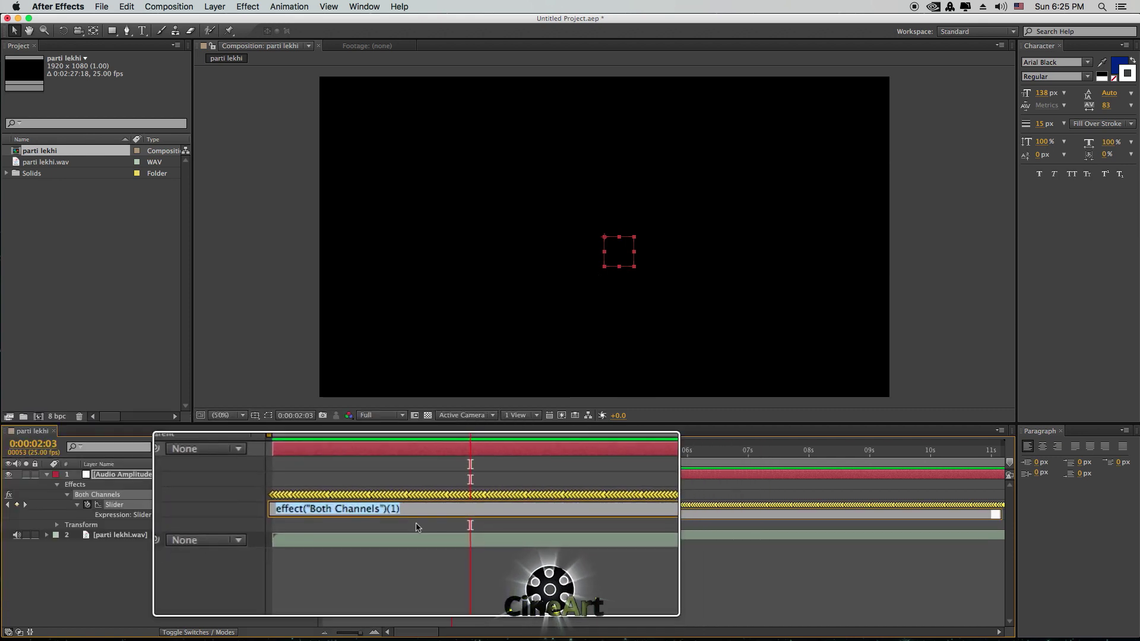
{"action": "left_click", "coordinate": [416, 524]}
- Enter ease(value,20,65,100,200) as the Slider expression and apply it, reading 100.00
{"action": "left_click", "coordinate": [378, 517]}
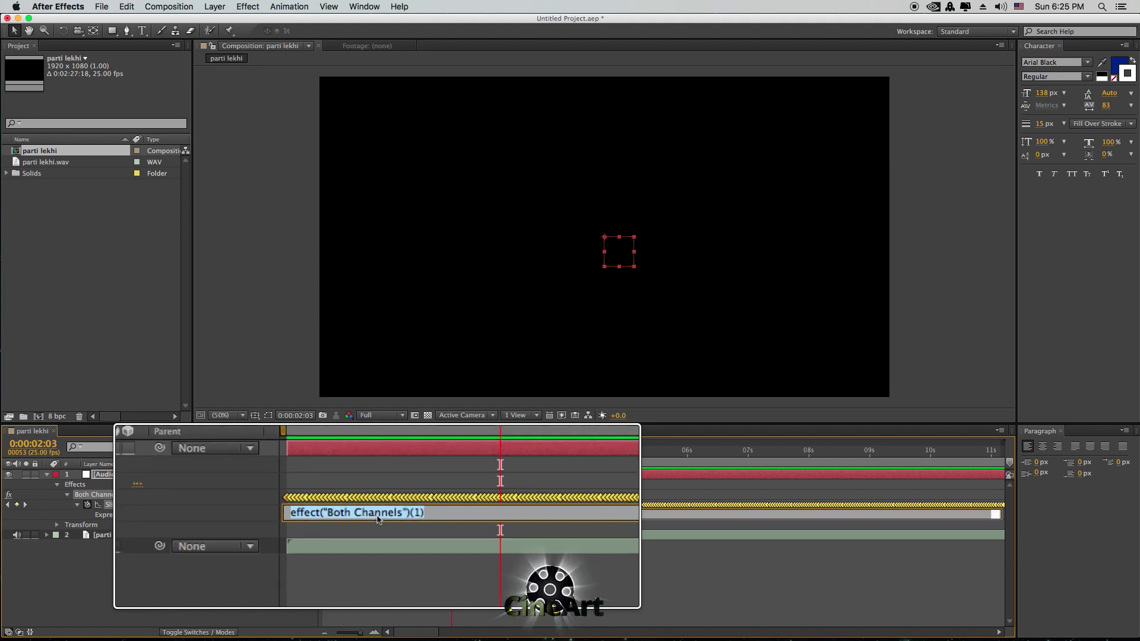
{"action": "type", "text": "eas"}
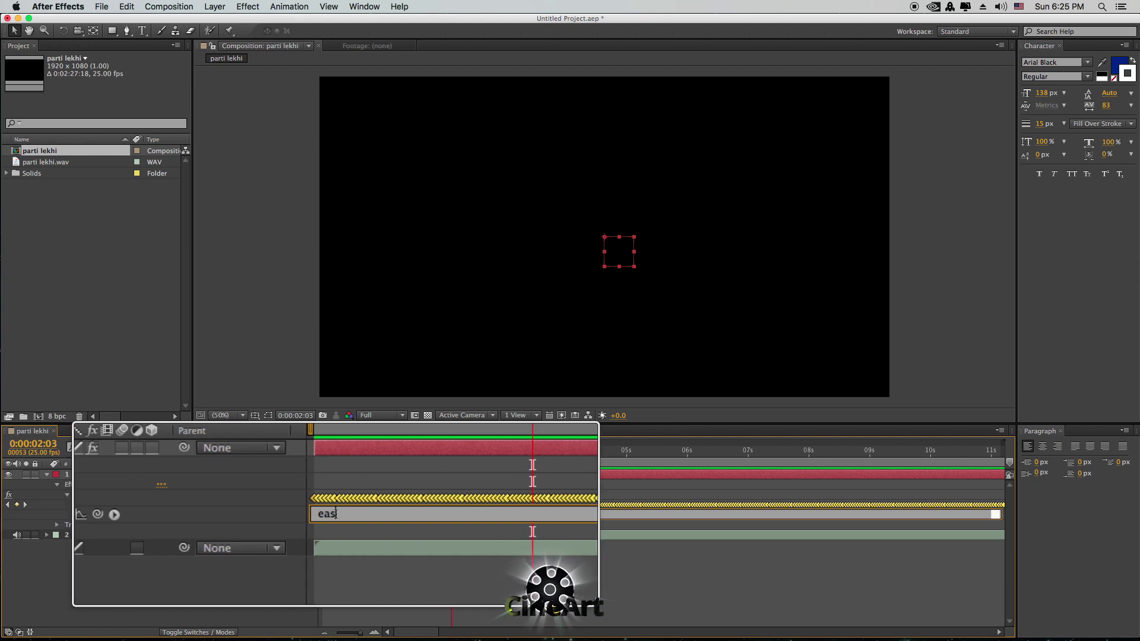
{"action": "type", "text": "e"}
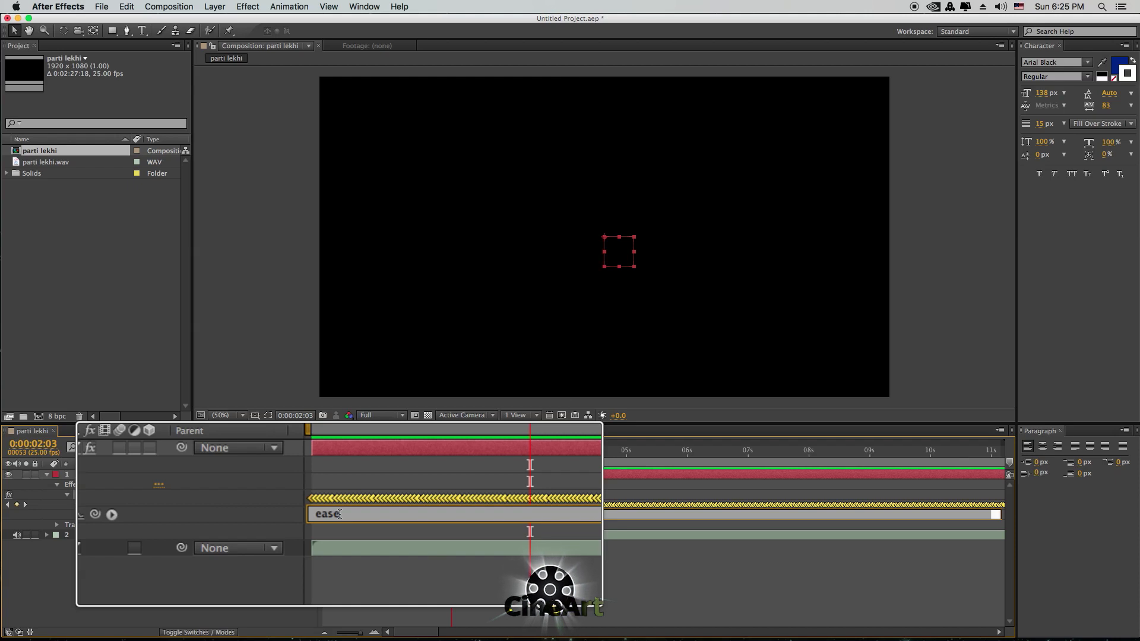
{"action": "type", "text": "("}
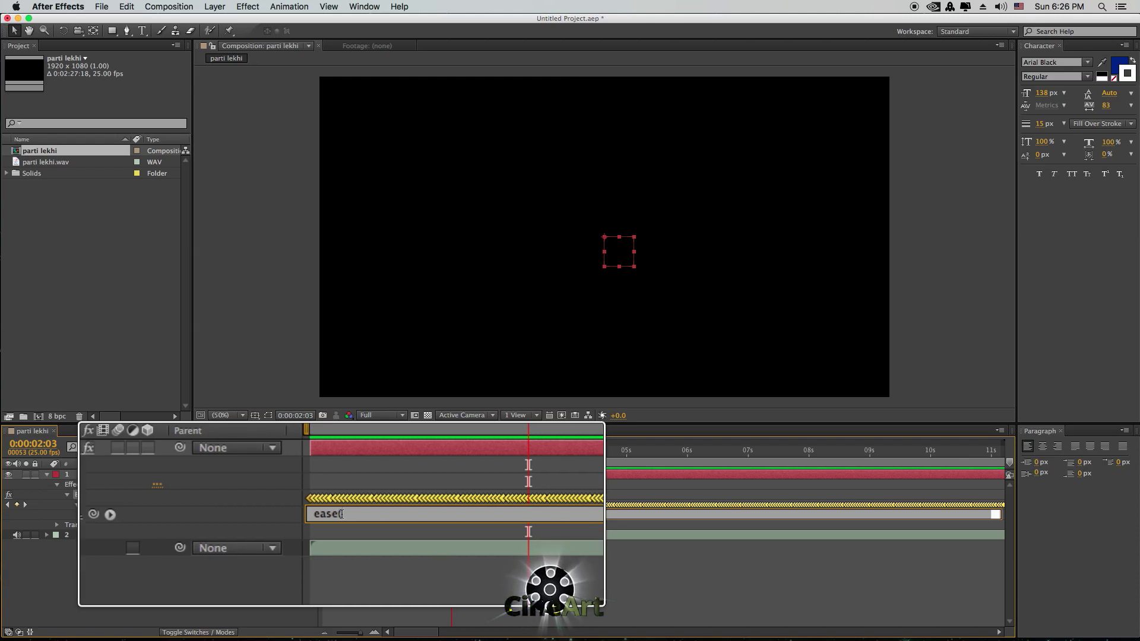
{"action": "type", "text": "valu"}
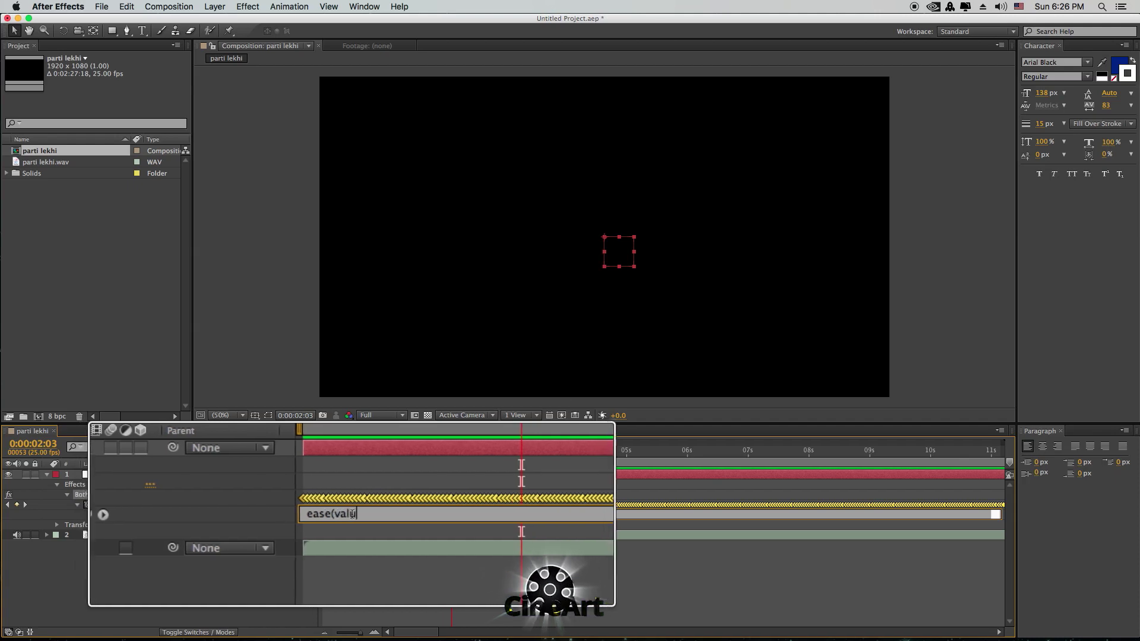
{"action": "type", "text": "e"}
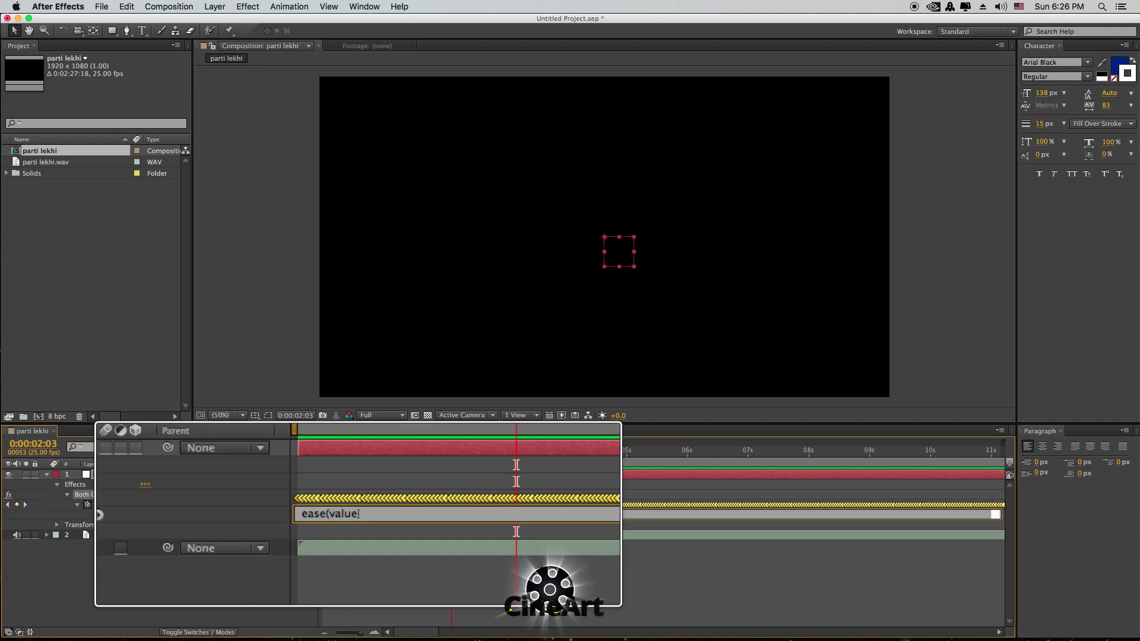
{"action": "type", "text": ",2"}
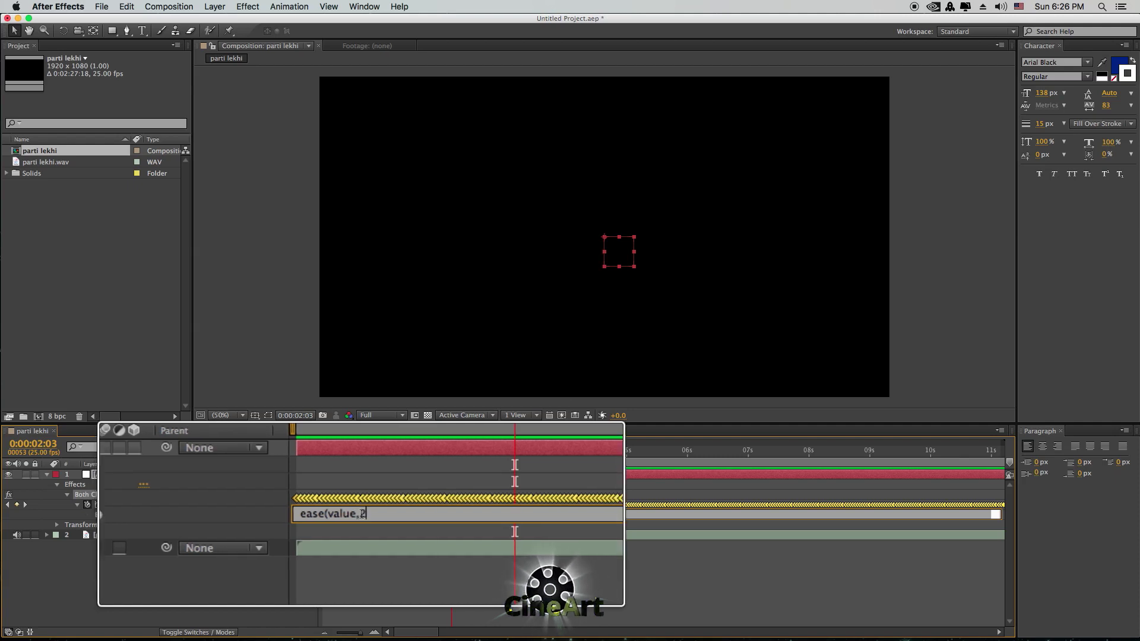
{"action": "type", "text": "0"}
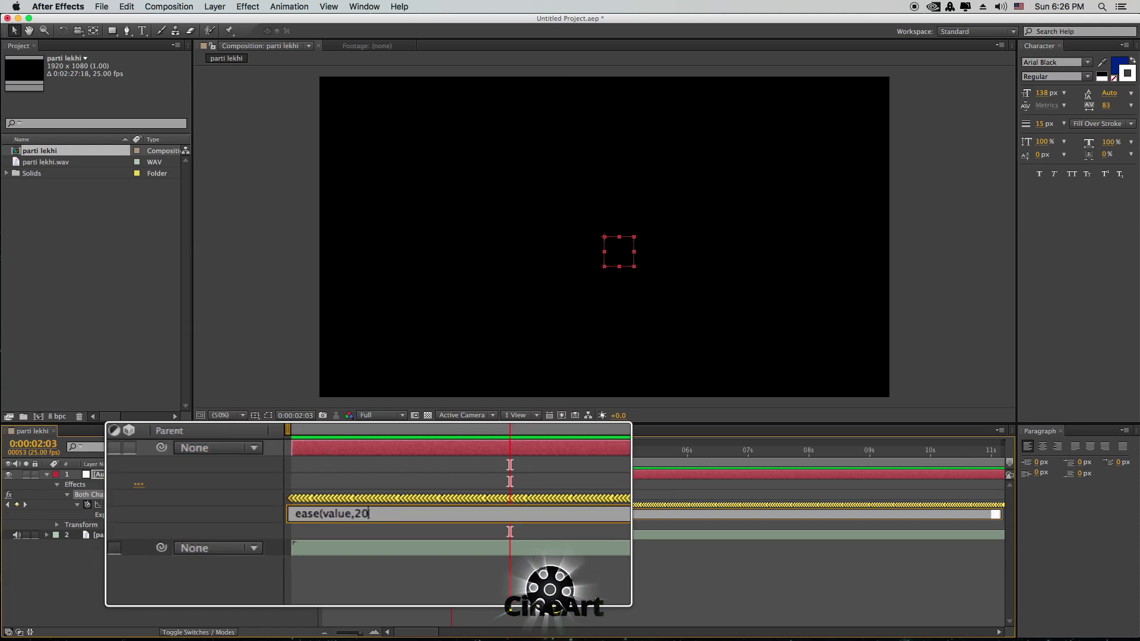
{"action": "type", "text": ","}
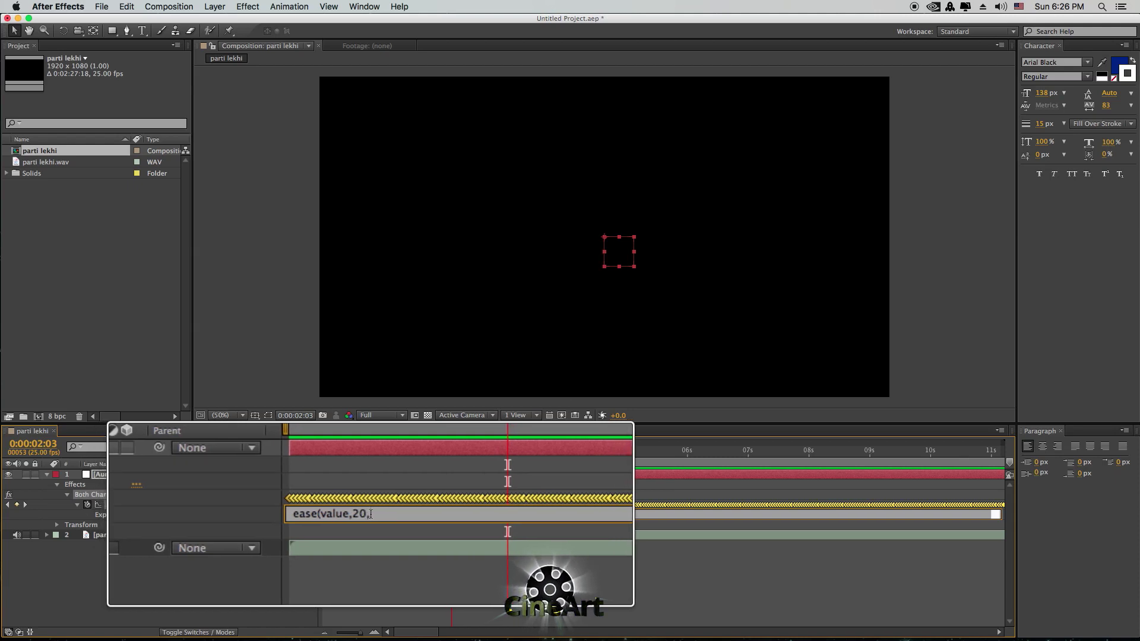
{"action": "type", "text": "6"}
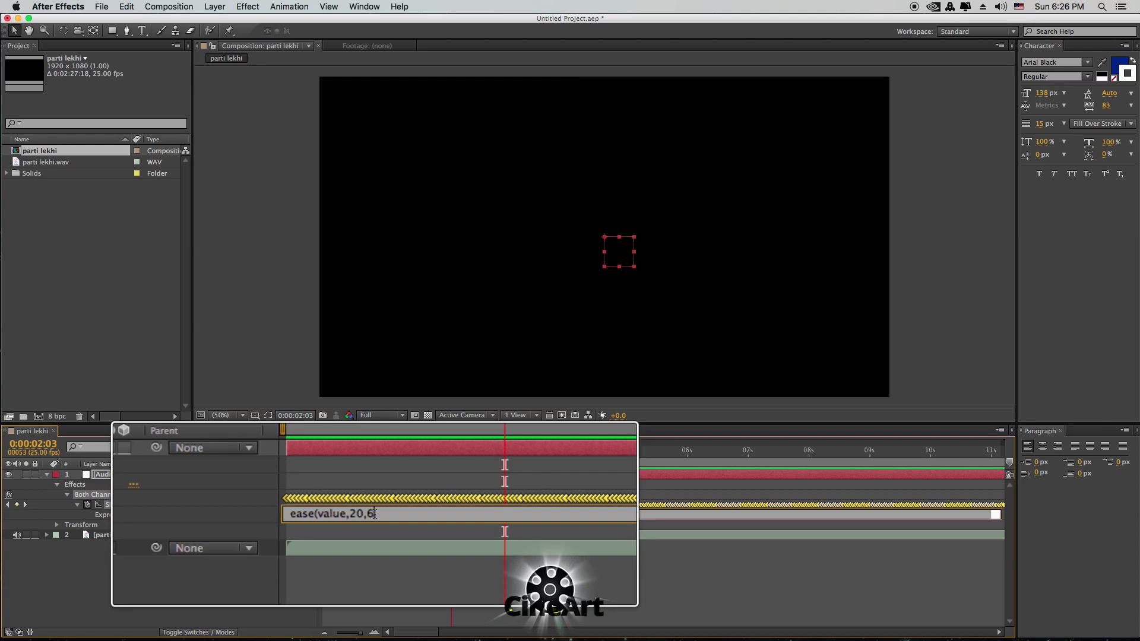
{"action": "type", "text": "5"}
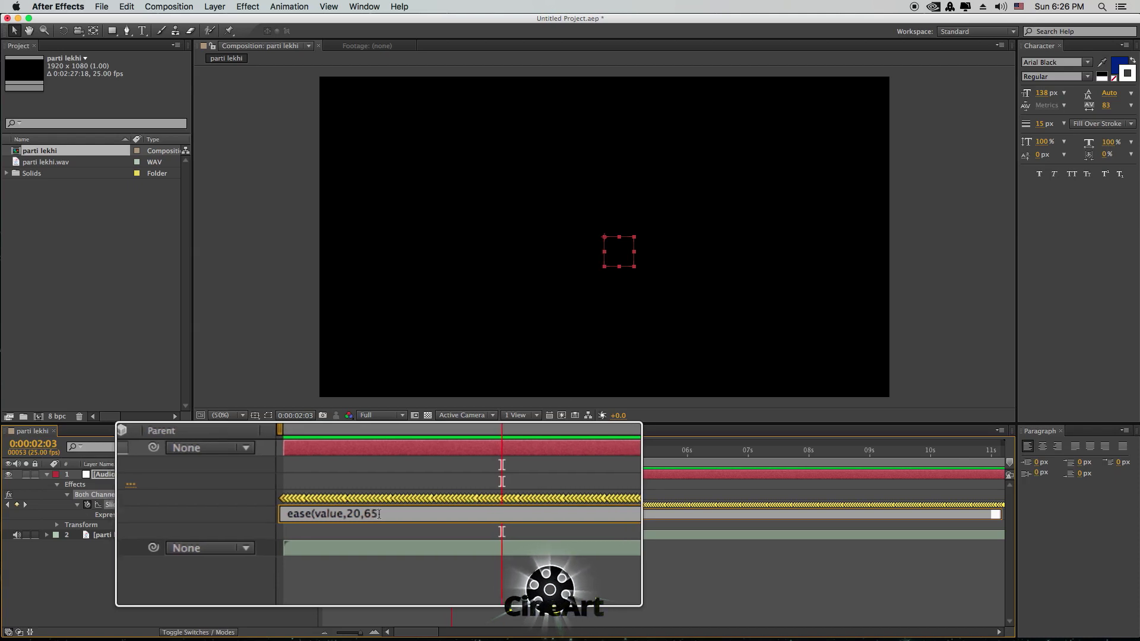
{"action": "type", "text": ","}
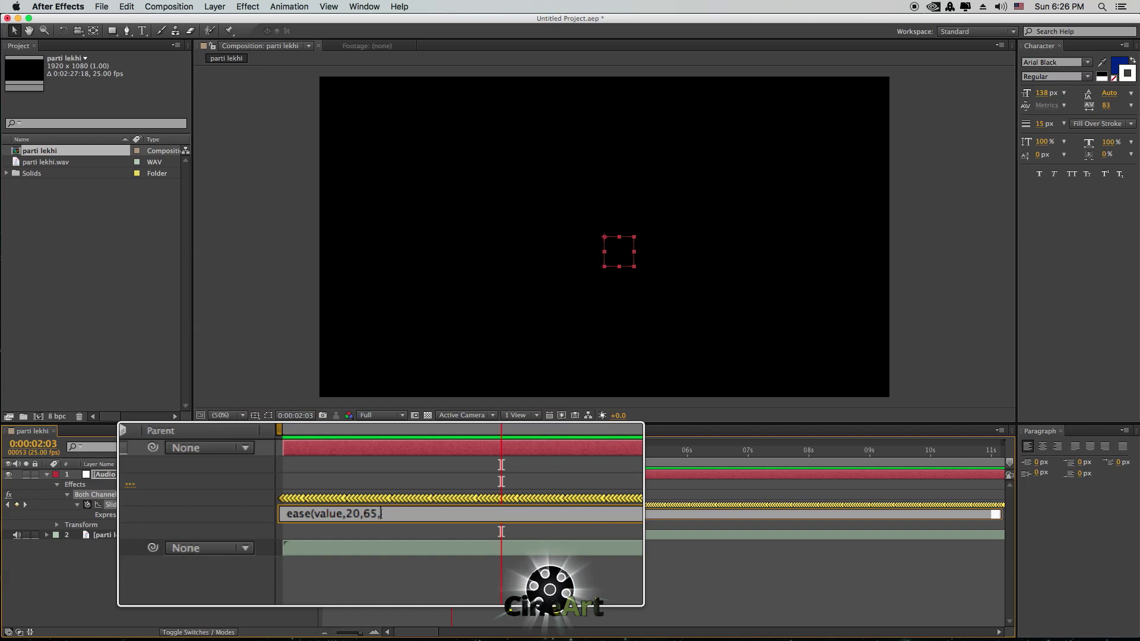
{"action": "type", "text": "100"}
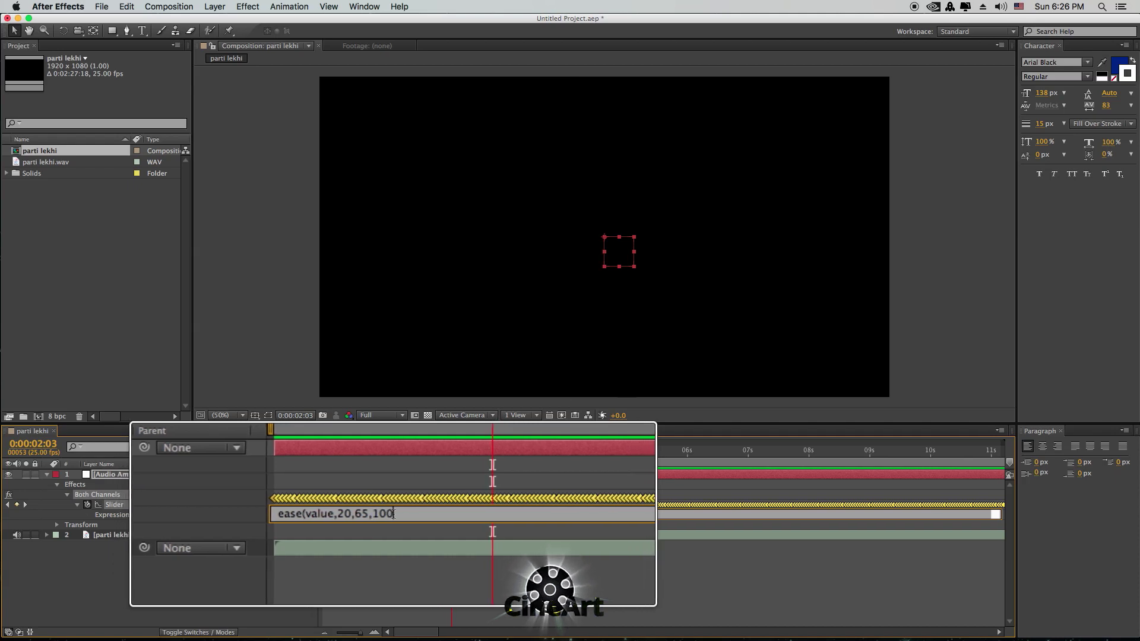
{"action": "type", "text": ","}
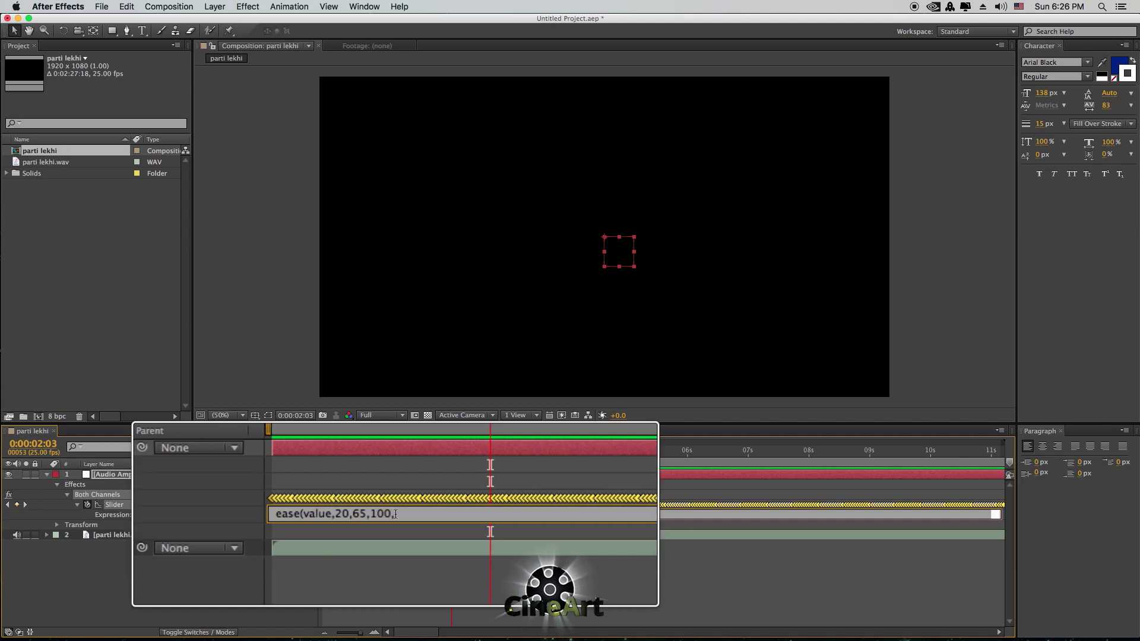
{"action": "type", "text": "200"}
{"action": "key", "text": "BackSpace"}
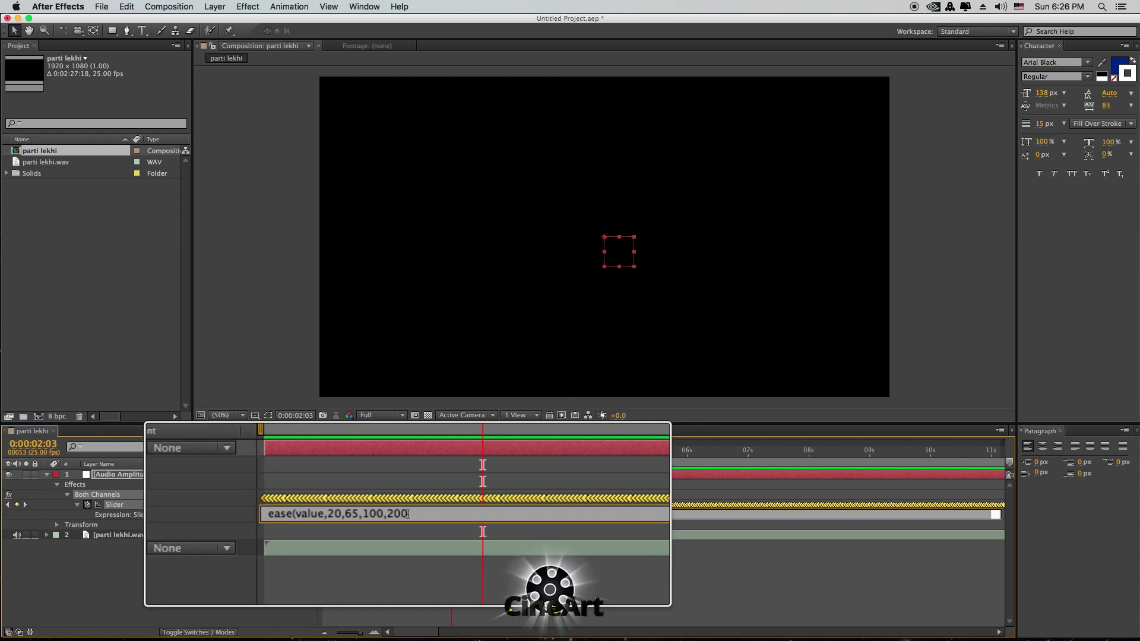
{"action": "type", "text": ")"}
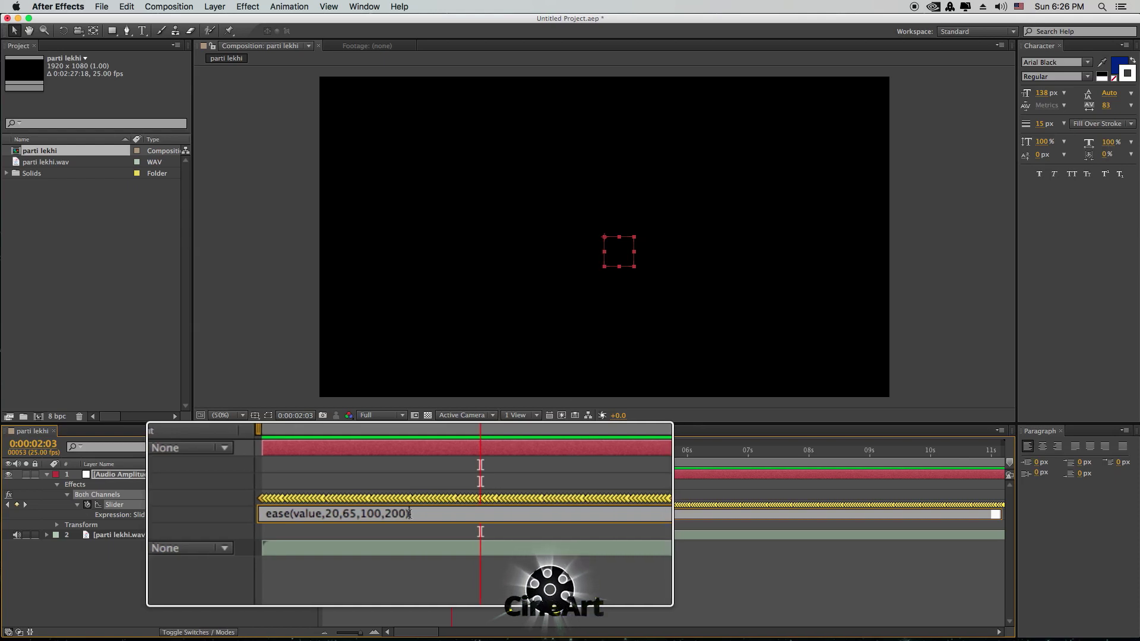
{"action": "left_click", "coordinate": [369, 525]}
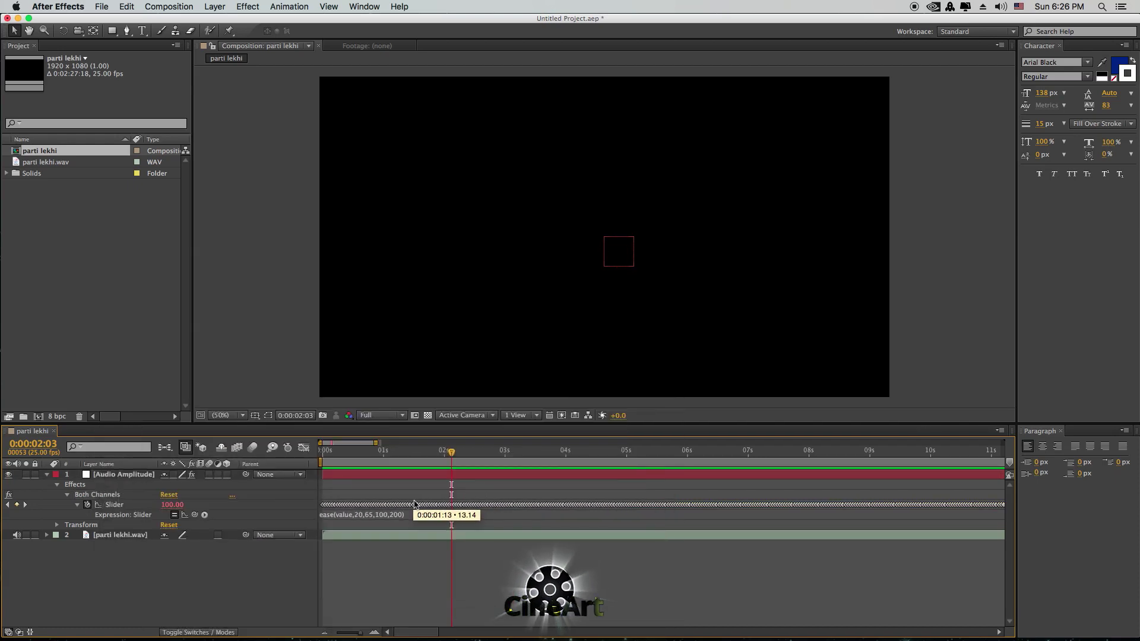
- Create a navy, white-stroked BOOM text layer and move it near the composition centre
{"action": "left_click", "coordinate": [340, 538]}
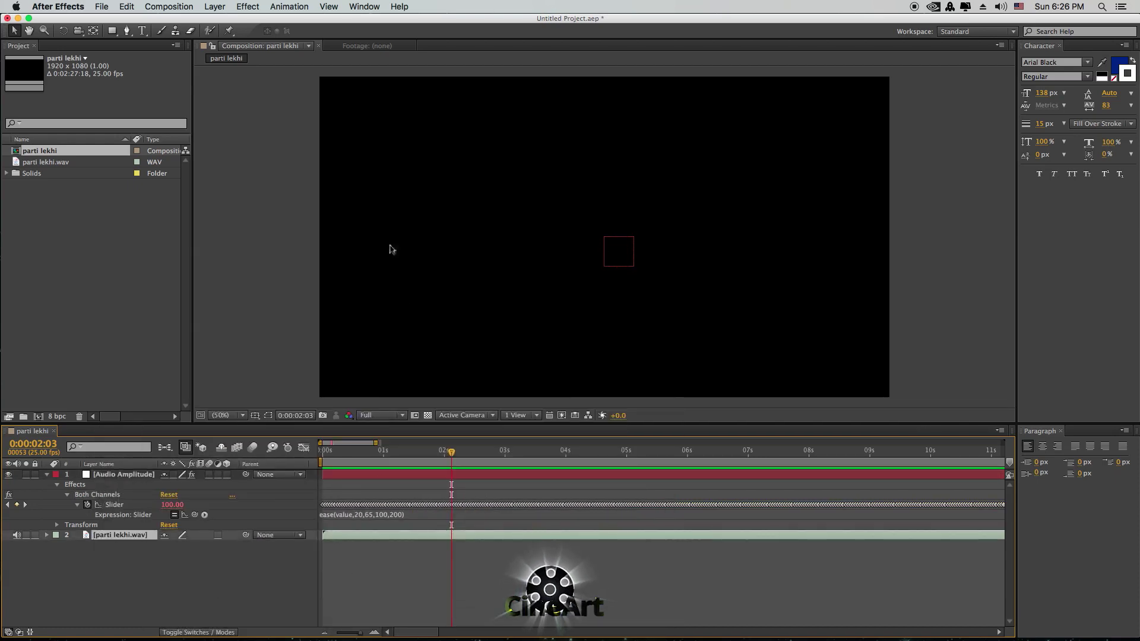
{"action": "left_click", "coordinate": [215, 6]}
{"action": "mouse_move", "coordinate": [222, 20]}
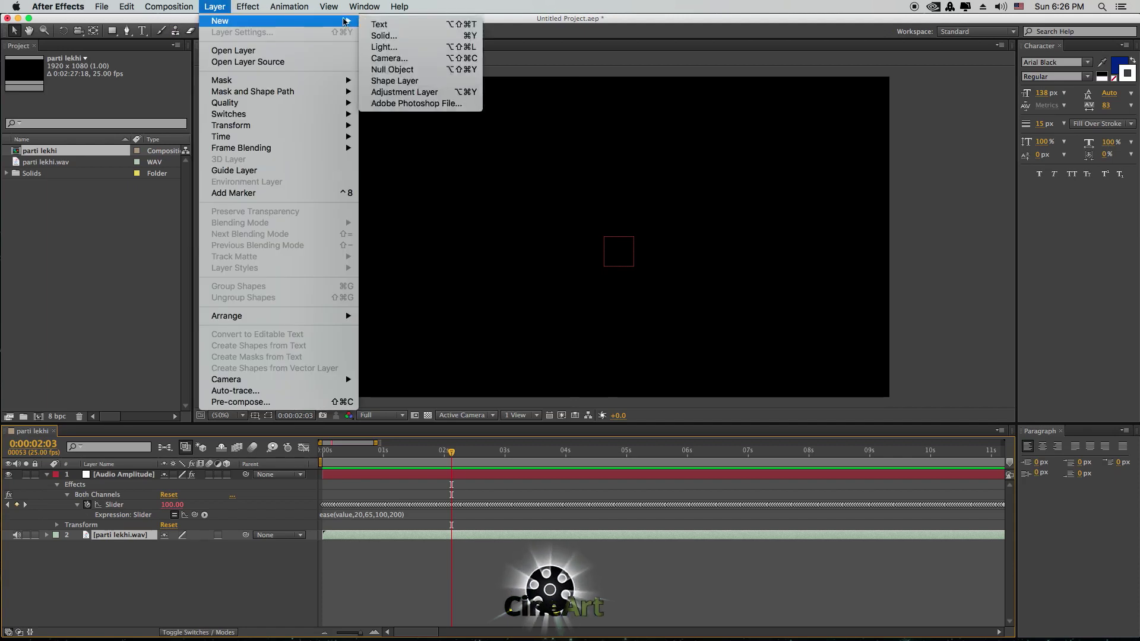
{"action": "left_click", "coordinate": [380, 20]}
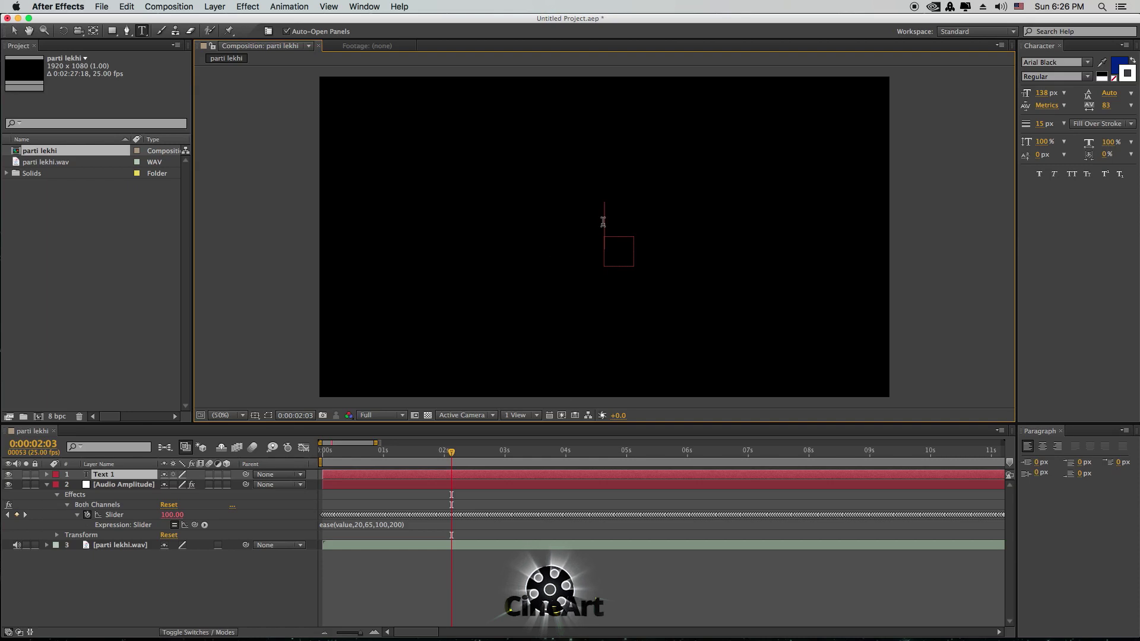
{"action": "type", "text": "B"}
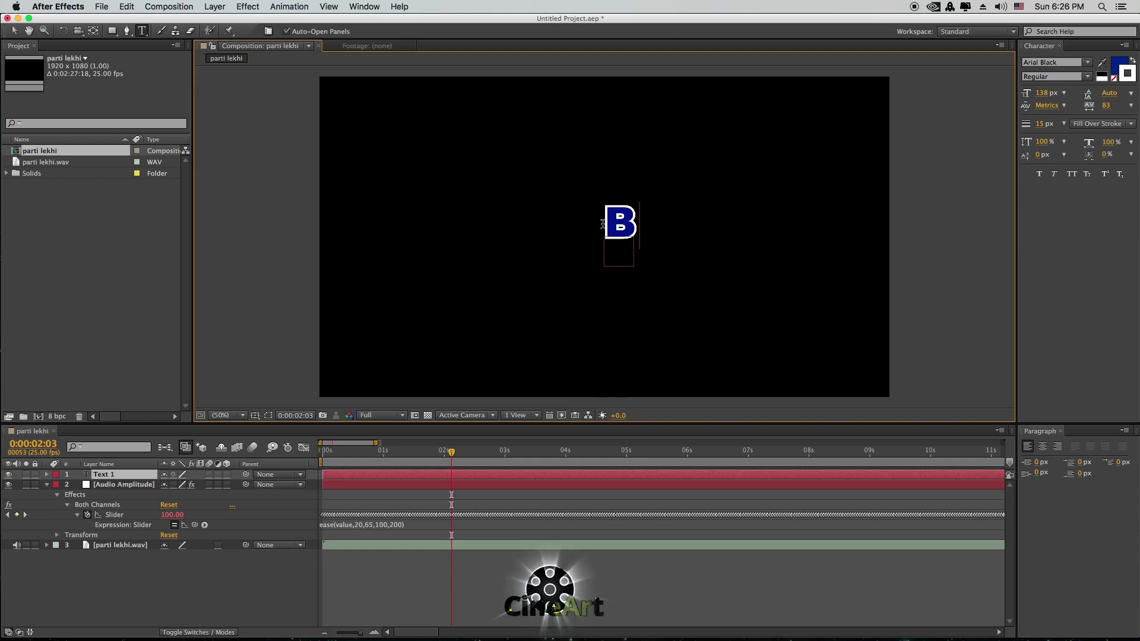
{"action": "type", "text": "OO"}
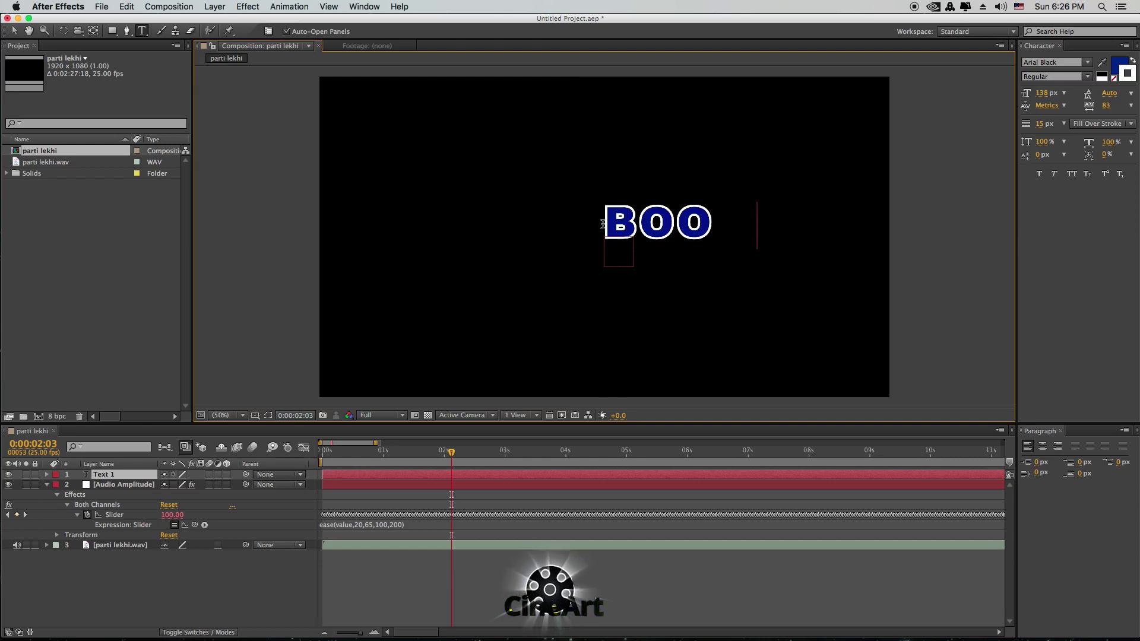
{"action": "type", "text": "M"}
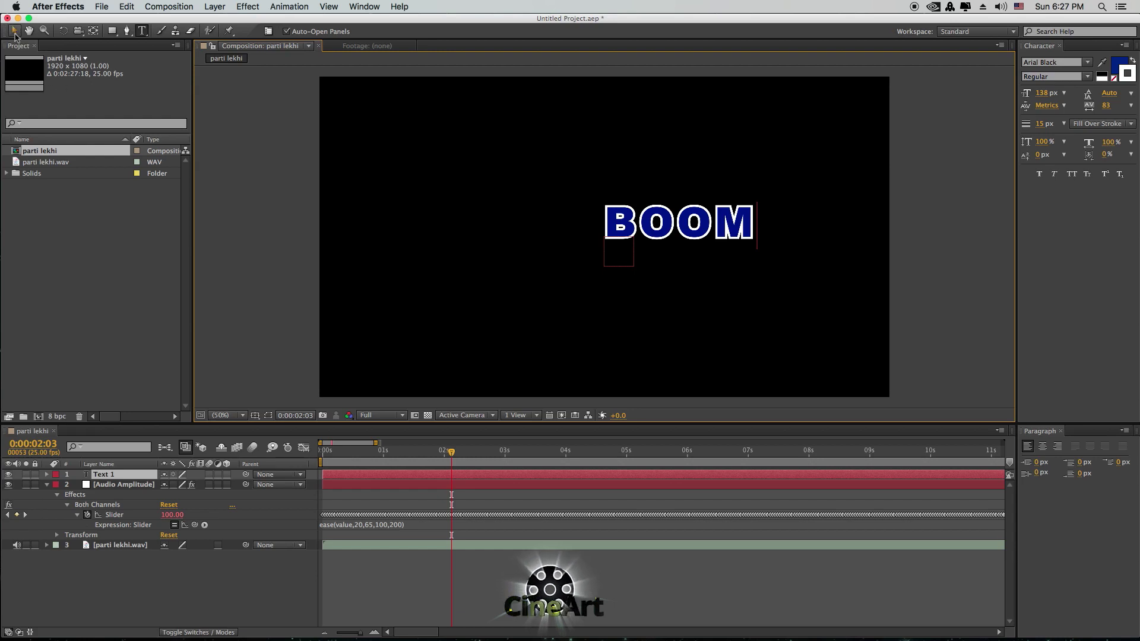
{"action": "left_click", "coordinate": [14, 31]}
{"action": "left_click_drag", "start_coordinate": [703, 228], "coordinate": [643, 252]}
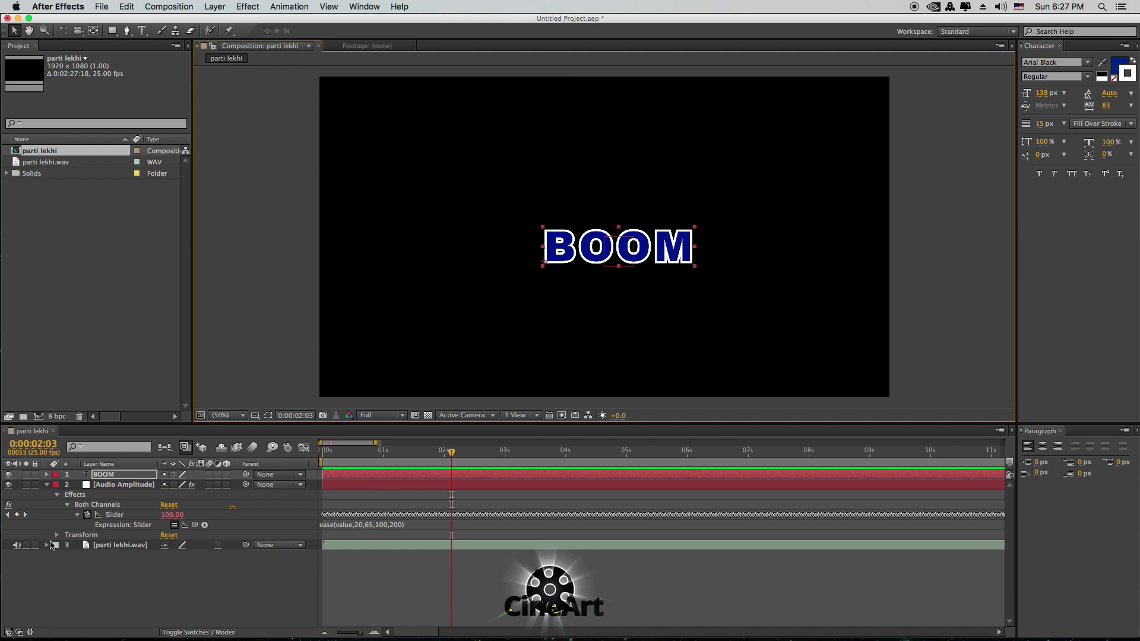
- Set BOOM's anchor point to 251,-54, scale to 139% and position to 986,562
{"action": "left_click", "coordinate": [46, 474]}
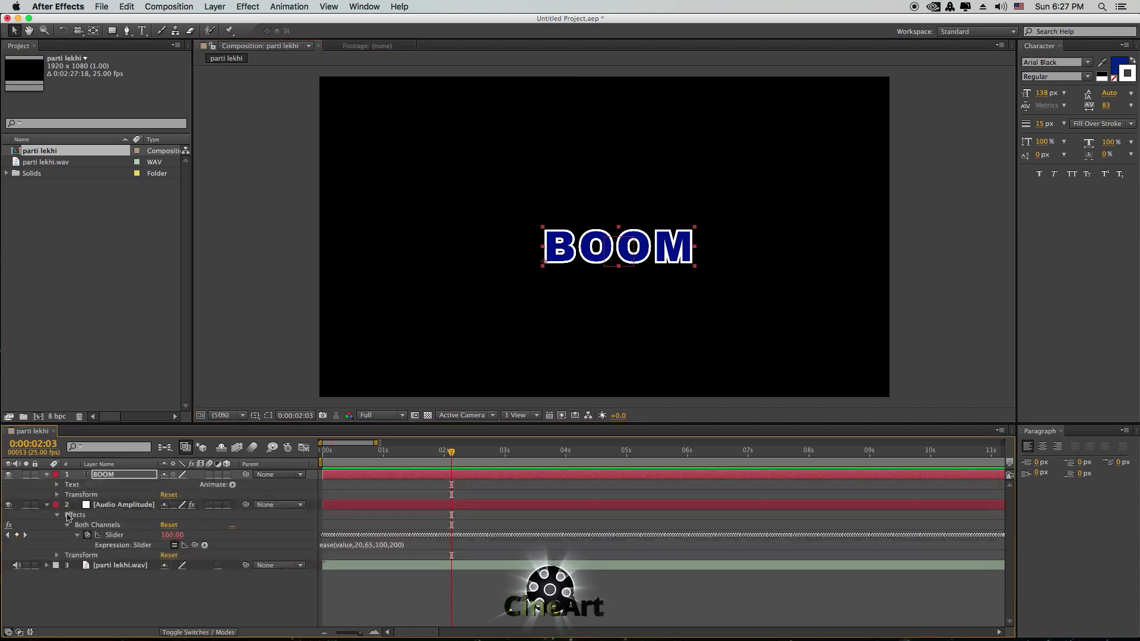
{"action": "left_click", "coordinate": [57, 495]}
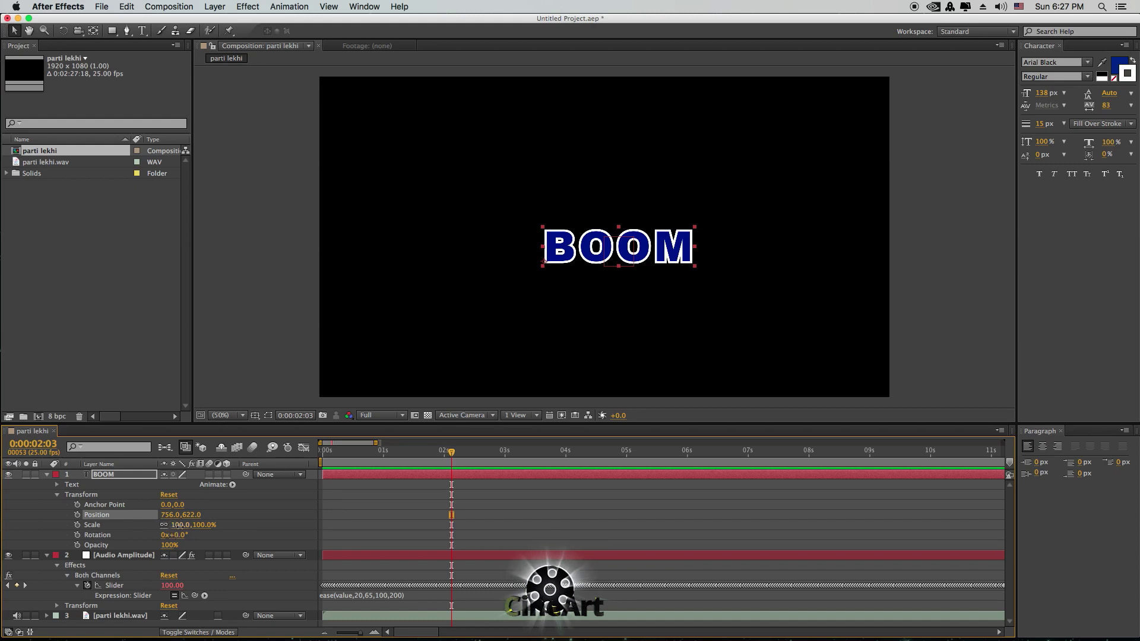
{"action": "left_click_drag", "start_coordinate": [178, 525], "coordinate": [196, 526]}
{"action": "key", "text": "super+z"}
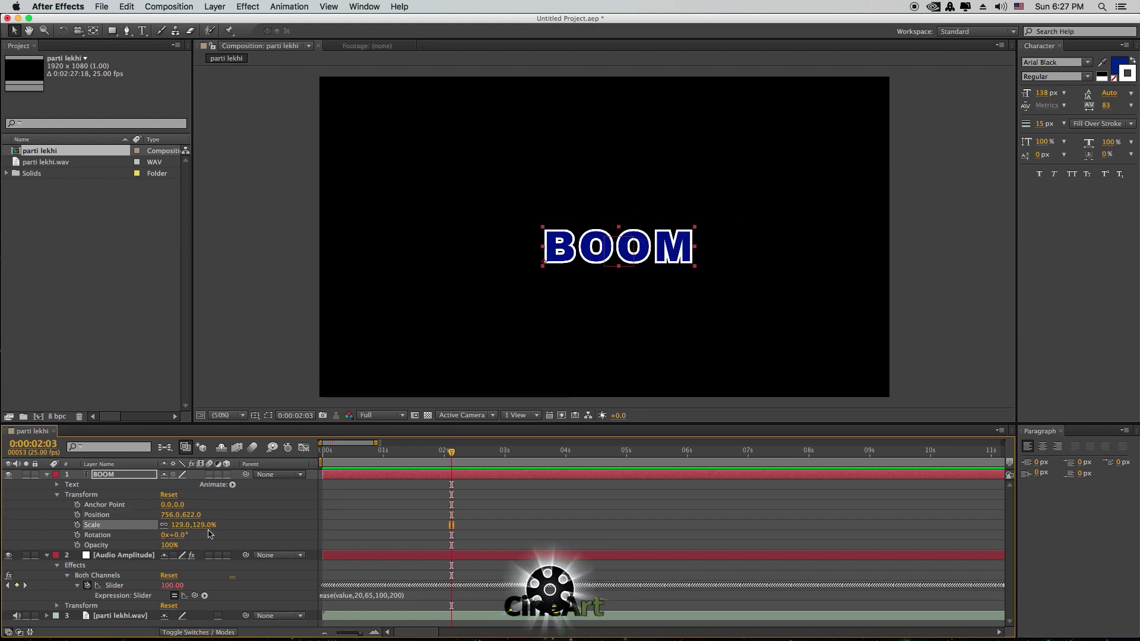
{"action": "mouse_move", "coordinate": [166, 504]}
{"action": "left_mouse_down"}
{"action": "mouse_move", "coordinate": [269, 506]}
{"action": "mouse_move", "coordinate": [432, 454]}
{"action": "left_mouse_up"}
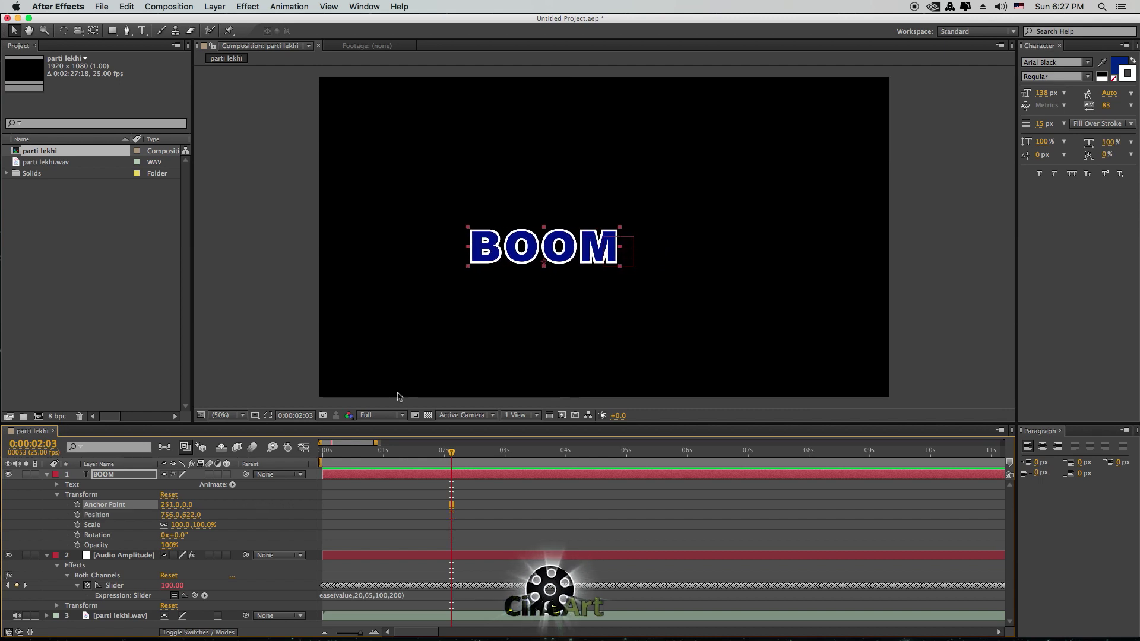
{"action": "left_click_drag", "start_coordinate": [189, 505], "coordinate": [151, 510]}
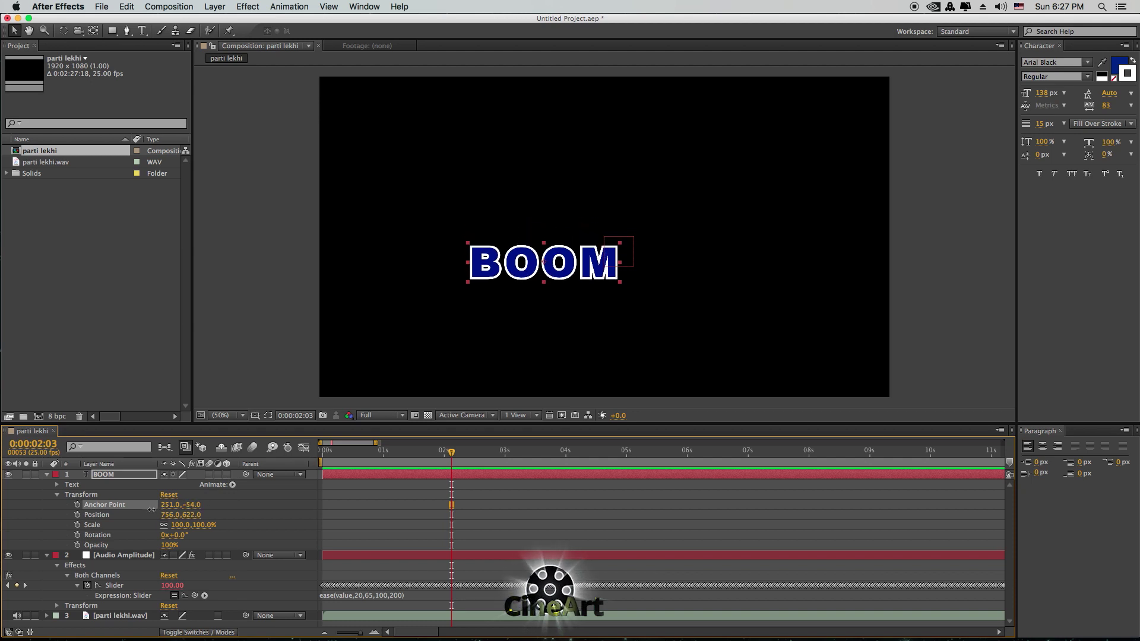
{"action": "mouse_move", "coordinate": [189, 525]}
{"action": "left_mouse_down"}
{"action": "mouse_move", "coordinate": [175, 526]}
{"action": "mouse_move", "coordinate": [200, 524]}
{"action": "left_mouse_up"}
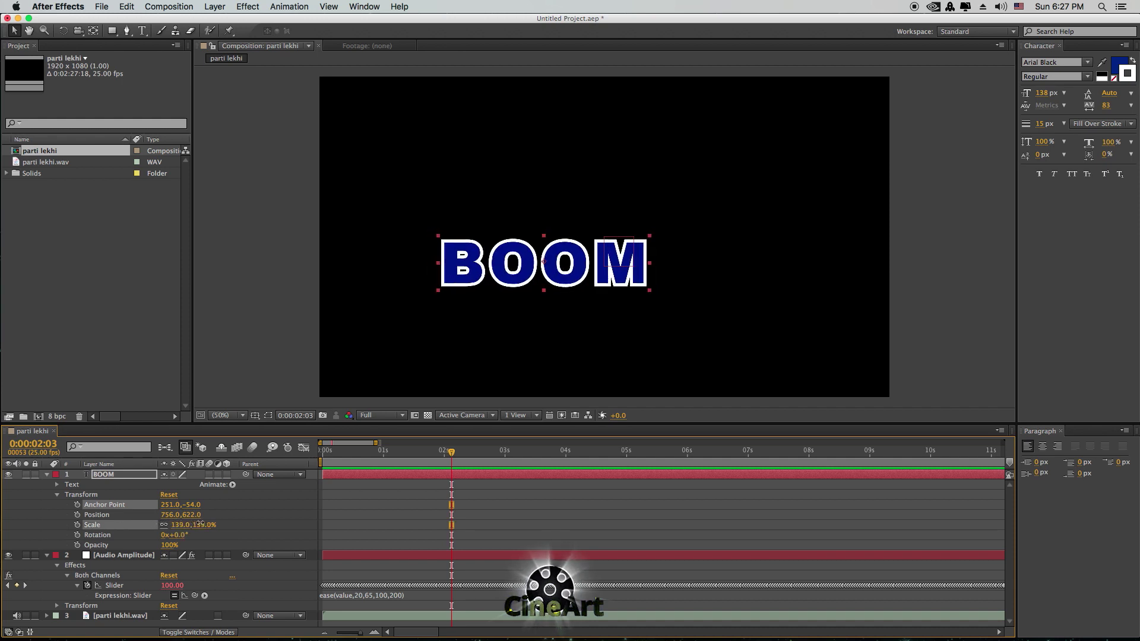
{"action": "left_click", "coordinate": [200, 523]}
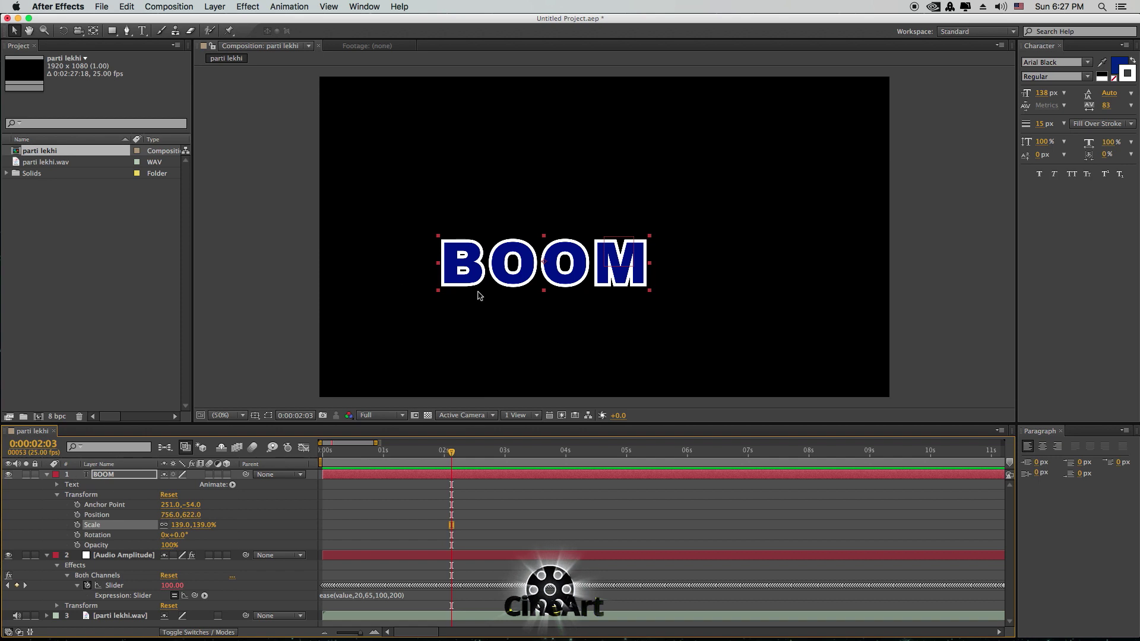
{"action": "mouse_move", "coordinate": [604, 265]}
{"action": "left_mouse_down"}
{"action": "mouse_move", "coordinate": [665, 224]}
{"action": "mouse_move", "coordinate": [673, 249]}
{"action": "left_mouse_up"}
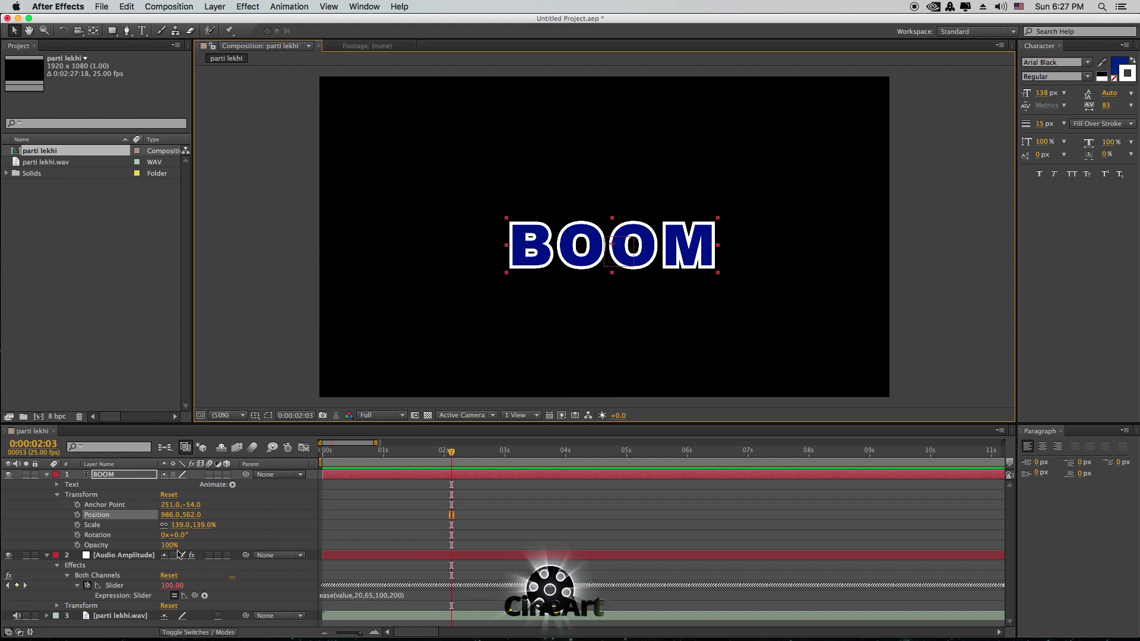
- Link BOOM's Scale by expression to the Both Channels Slider and scrub to test it
{"action": "left_click", "coordinate": [85, 525]}
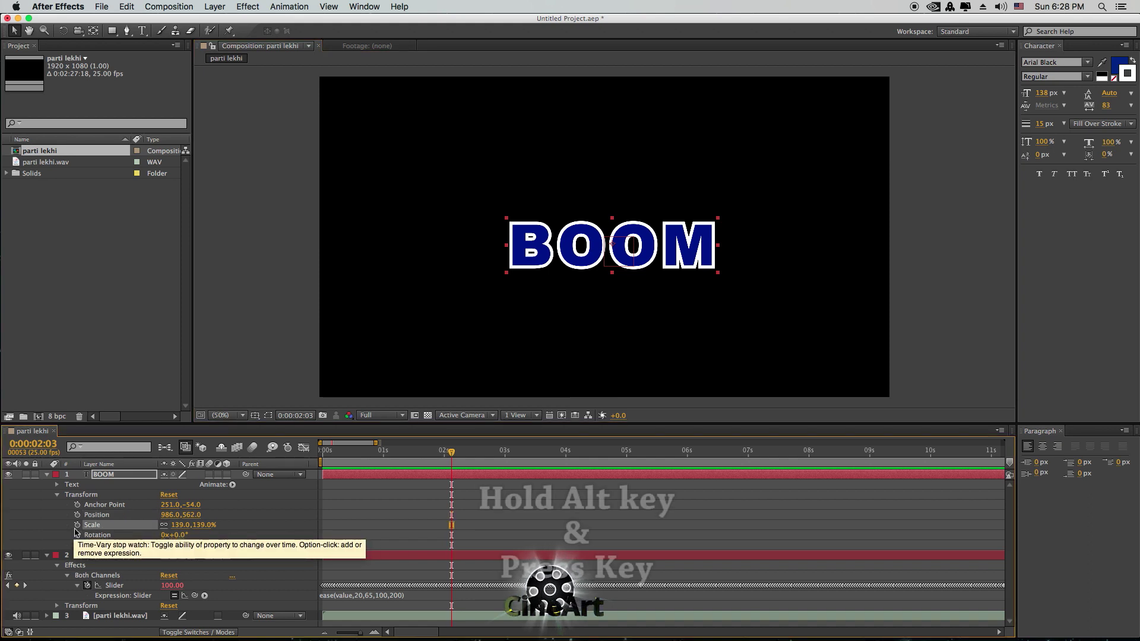
{"action": "left_click", "coordinate": [78, 526], "text": "alt"}
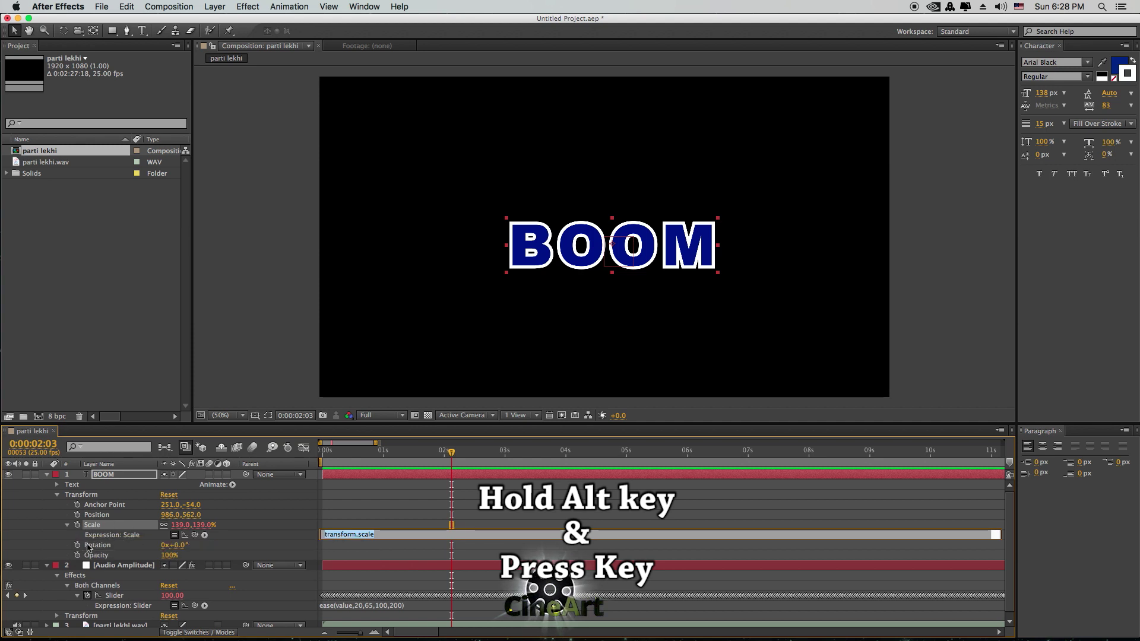
{"action": "key", "text": "KP_Enter"}
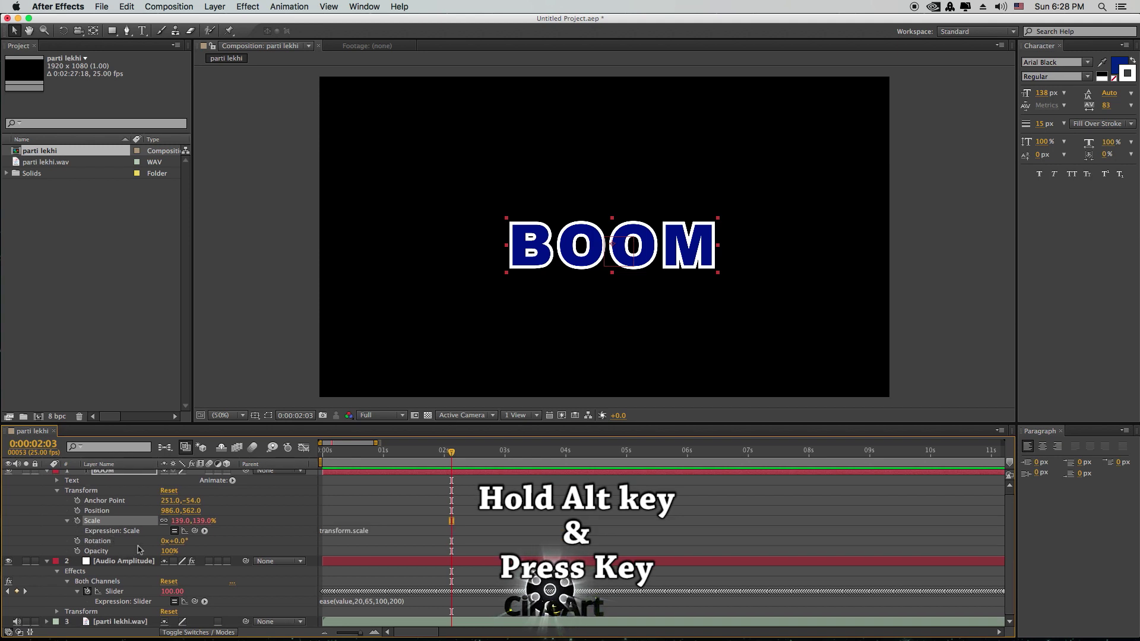
{"action": "left_click_drag", "start_coordinate": [195, 530], "coordinate": [125, 595]}
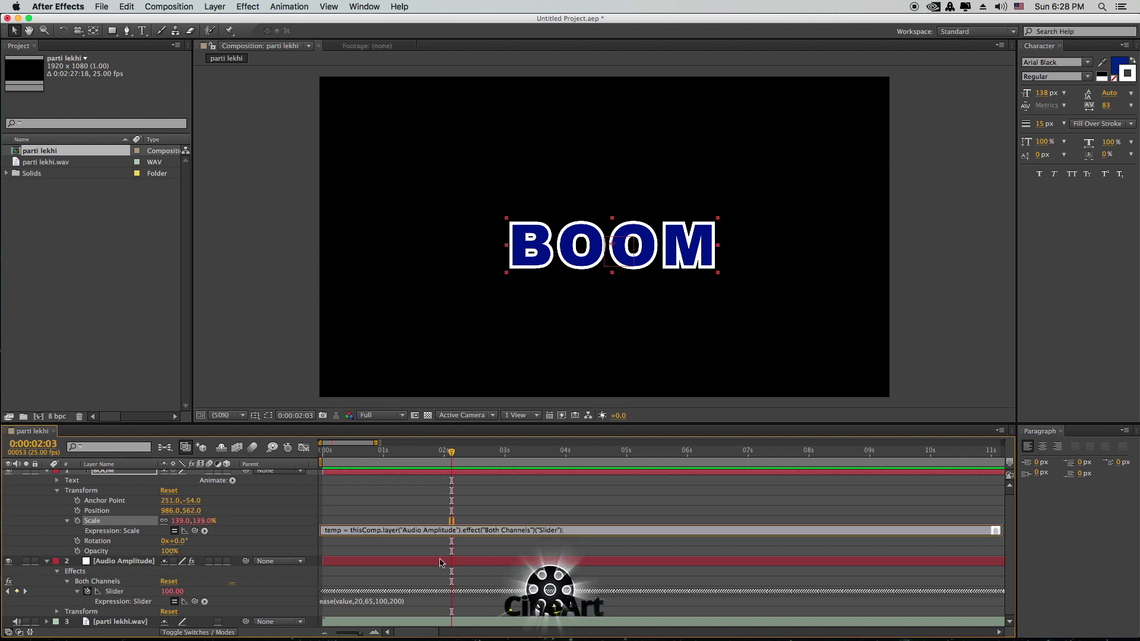
{"action": "left_click_drag", "start_coordinate": [461, 454], "coordinate": [440, 456]}
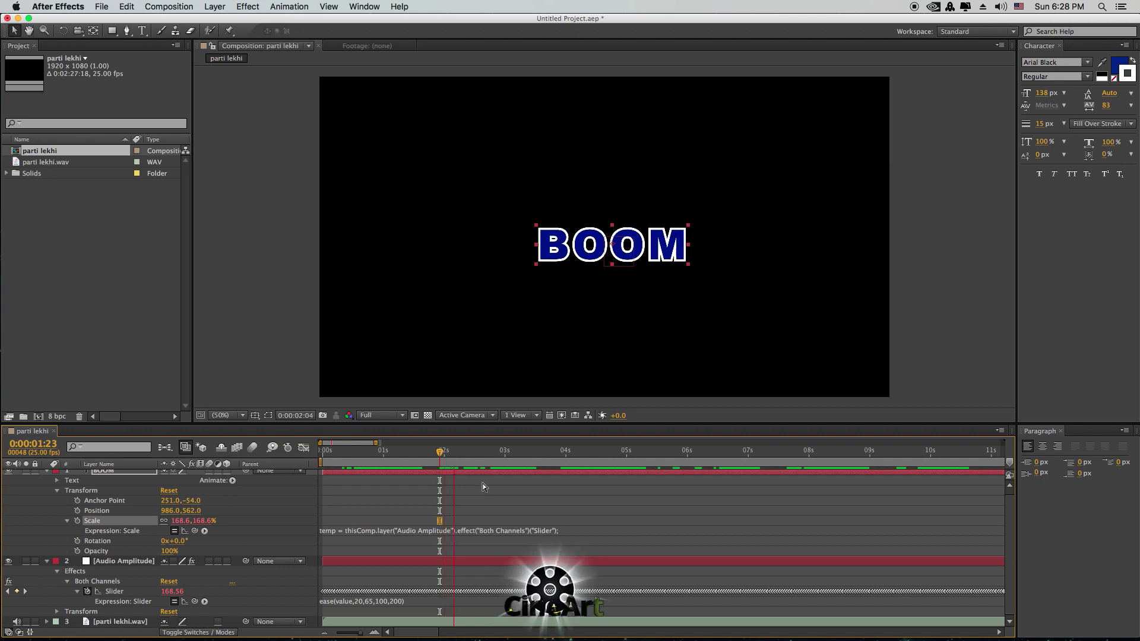
{"action": "key", "text": "space"}
- Zoom out the timeline and RAM-preview BOOM's audio-driven animation, stopping at 0:00:06:16
{"action": "left_click_drag", "start_coordinate": [358, 630], "coordinate": [349, 630]}
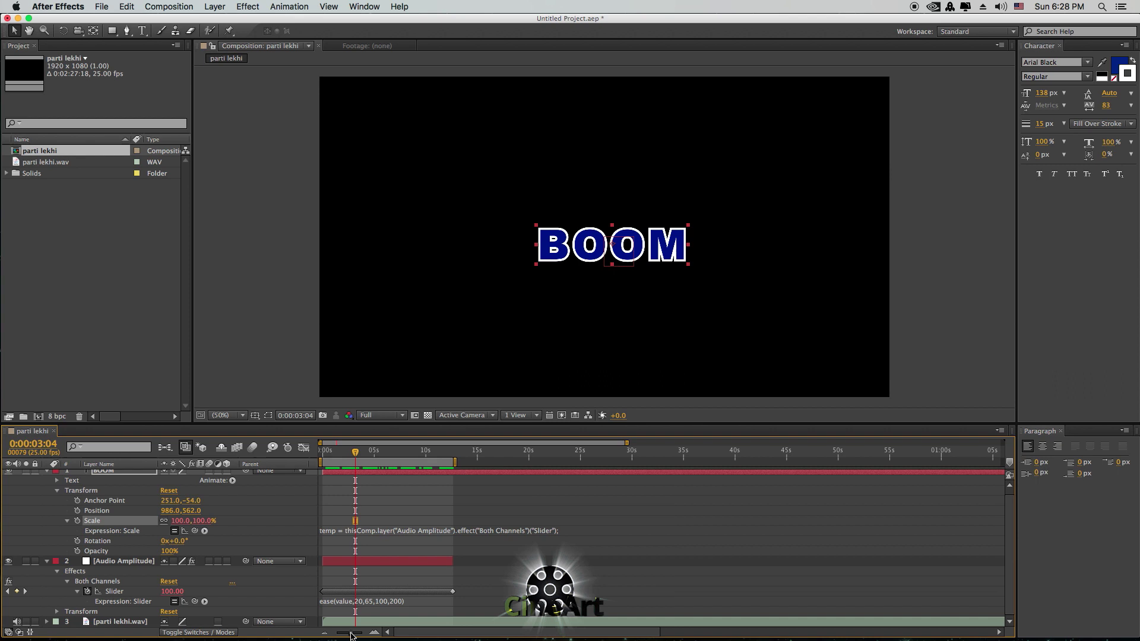
{"action": "left_click", "coordinate": [172, 7]}
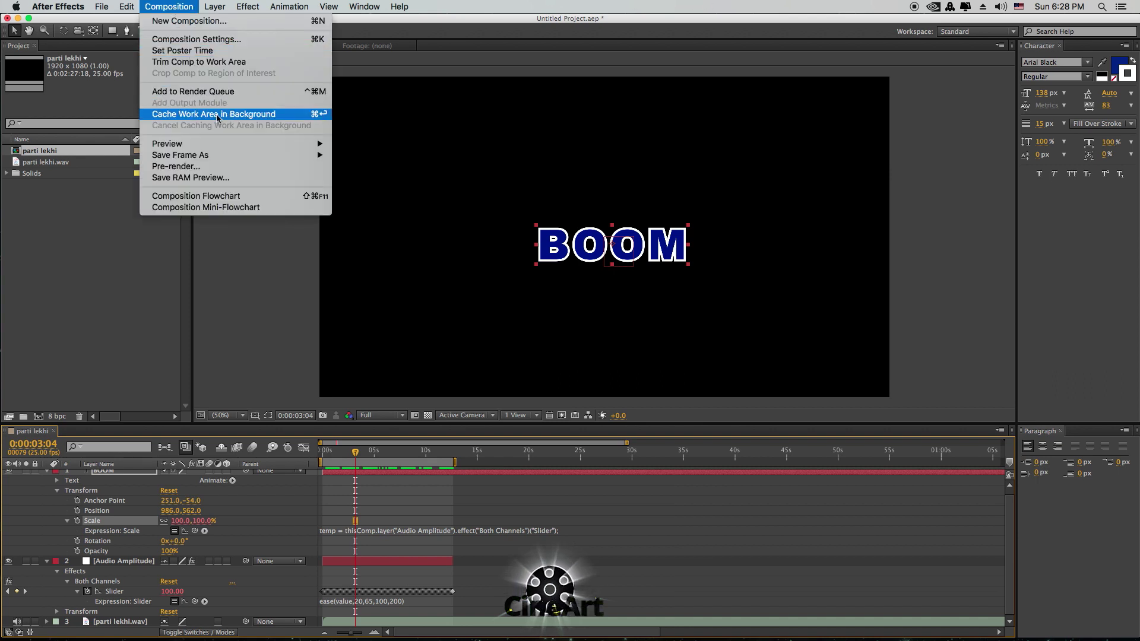
{"action": "mouse_move", "coordinate": [309, 143]}
{"action": "left_click", "coordinate": [380, 143]}
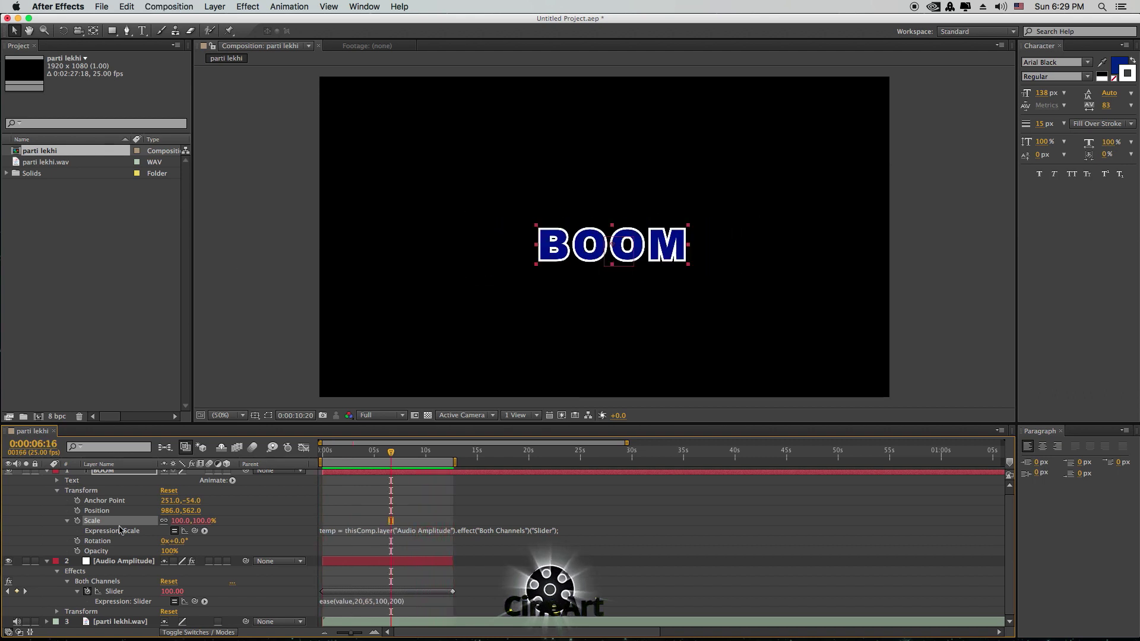
- Stop the RAM preview and collapse the BOOM and Audio Amplitude layer properties
{"action": "left_click", "coordinate": [341, 512]}
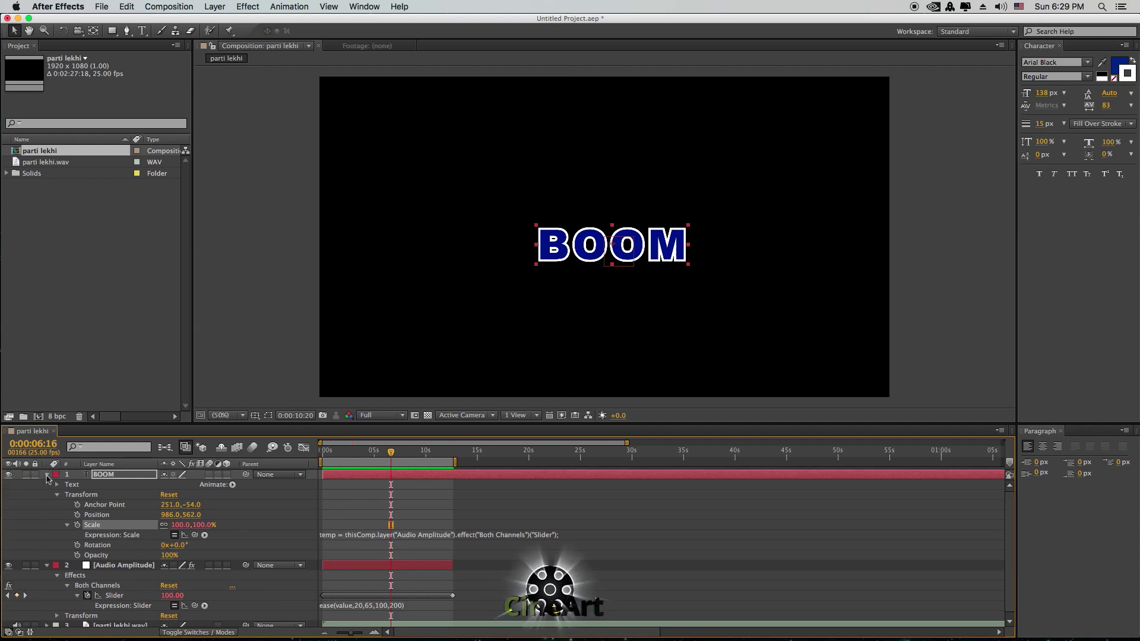
{"action": "left_click", "coordinate": [47, 476]}
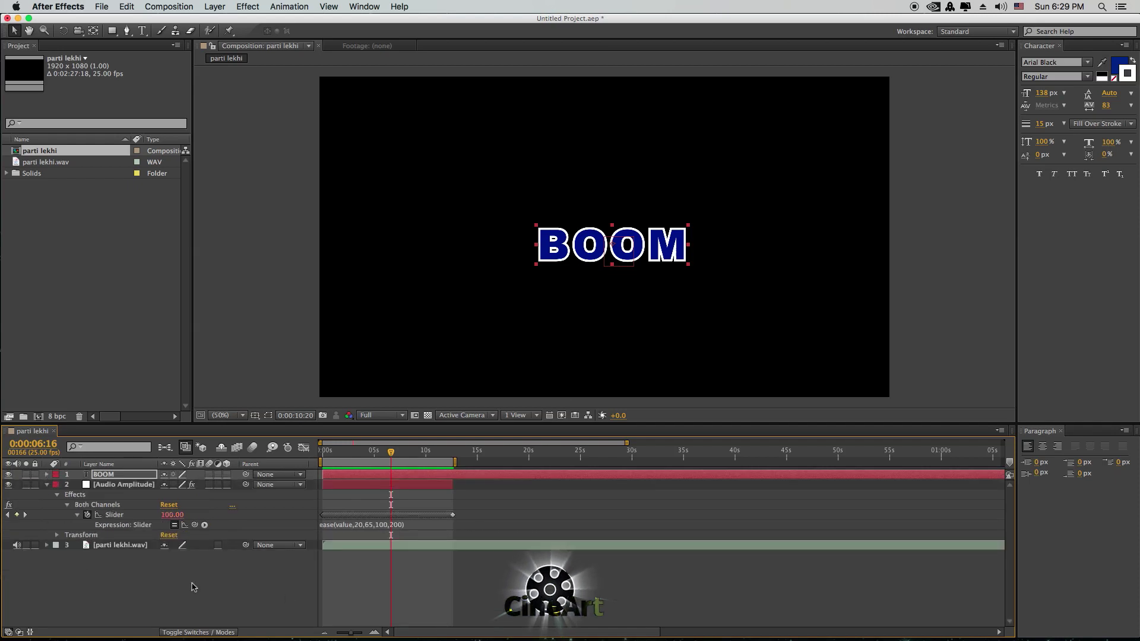
{"action": "left_click", "coordinate": [47, 486]}
{"action": "left_click", "coordinate": [47, 485]}
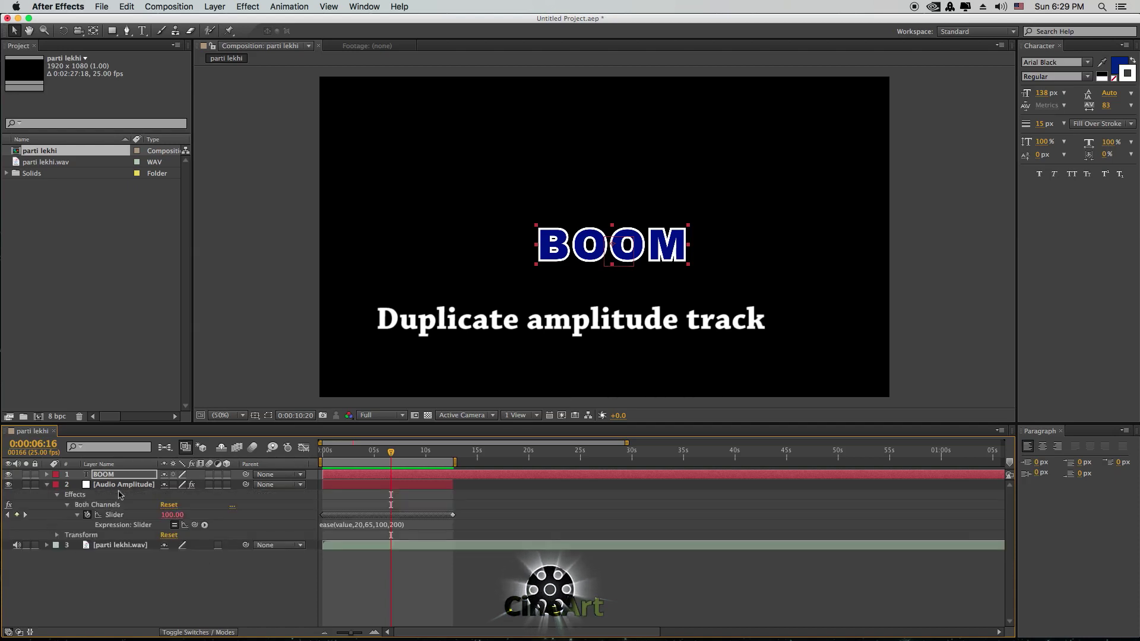
- Duplicate the Audio Amplitude layer with Cmd+D and reopen BOOM's properties
{"action": "left_click", "coordinate": [112, 487]}
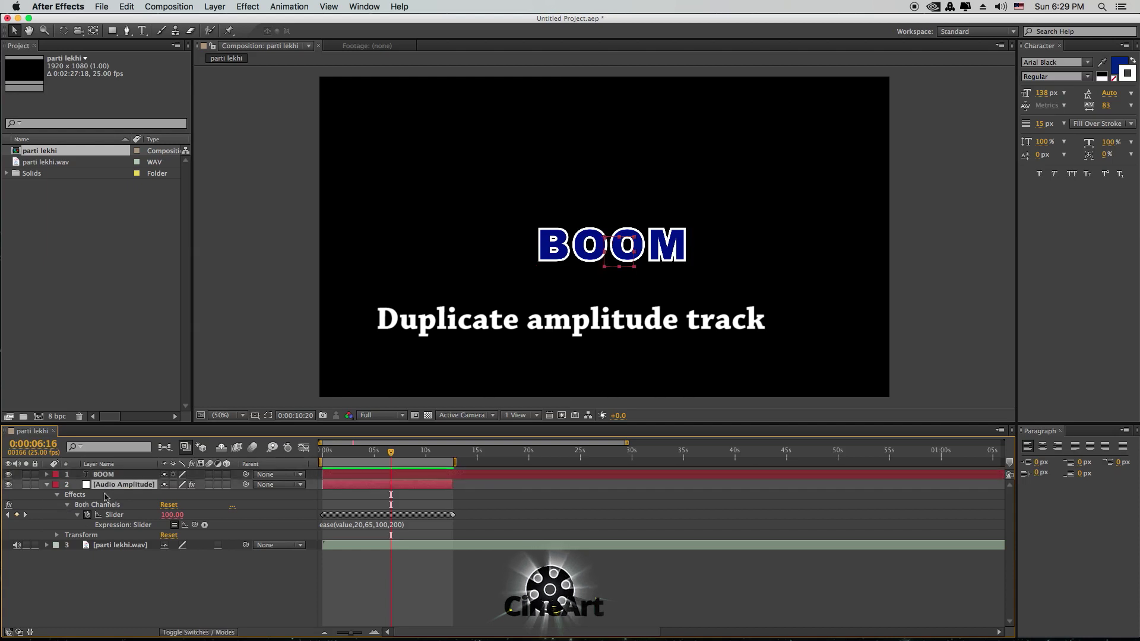
{"action": "key", "text": "super+d"}
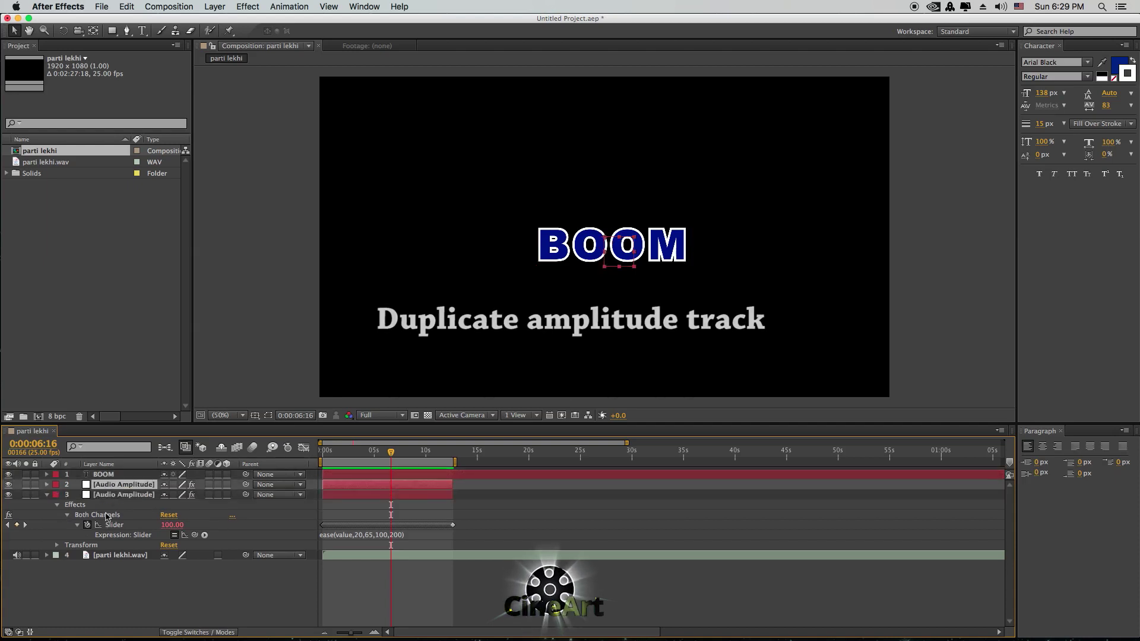
{"action": "left_click", "coordinate": [48, 497]}
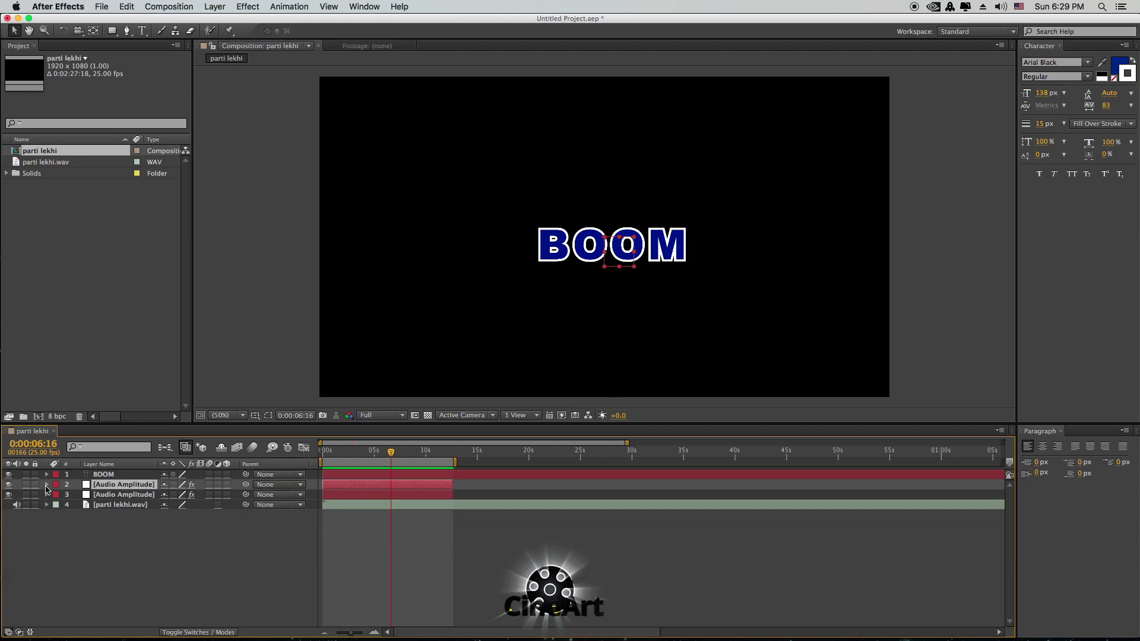
{"action": "left_click", "coordinate": [46, 474]}
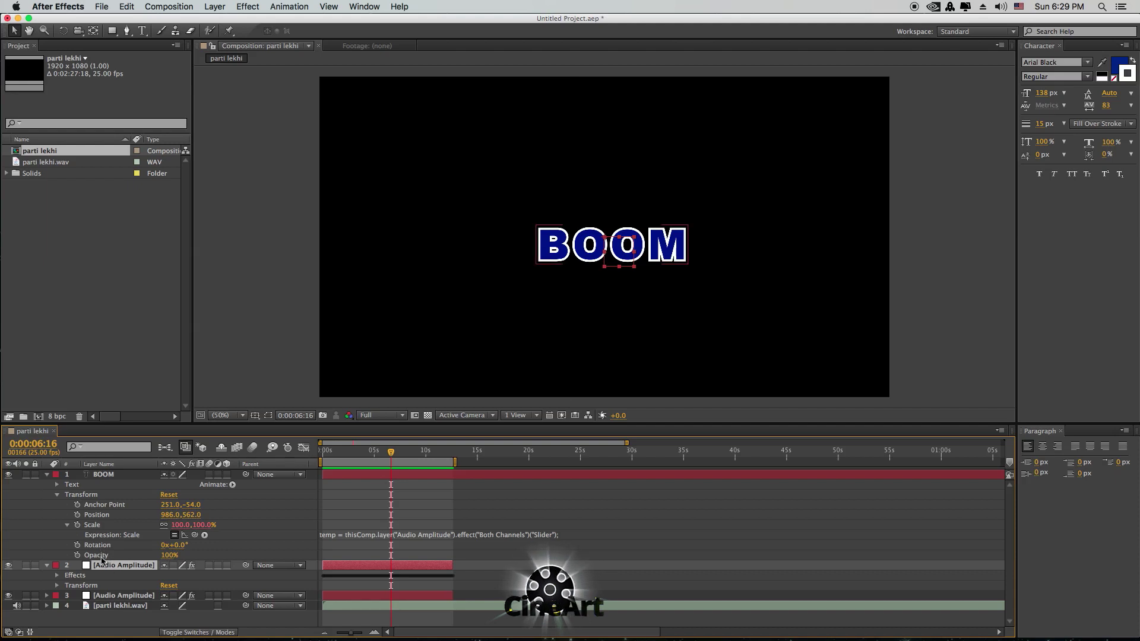
- Add an expression to BOOM's Rotation property
{"action": "left_click", "coordinate": [100, 546]}
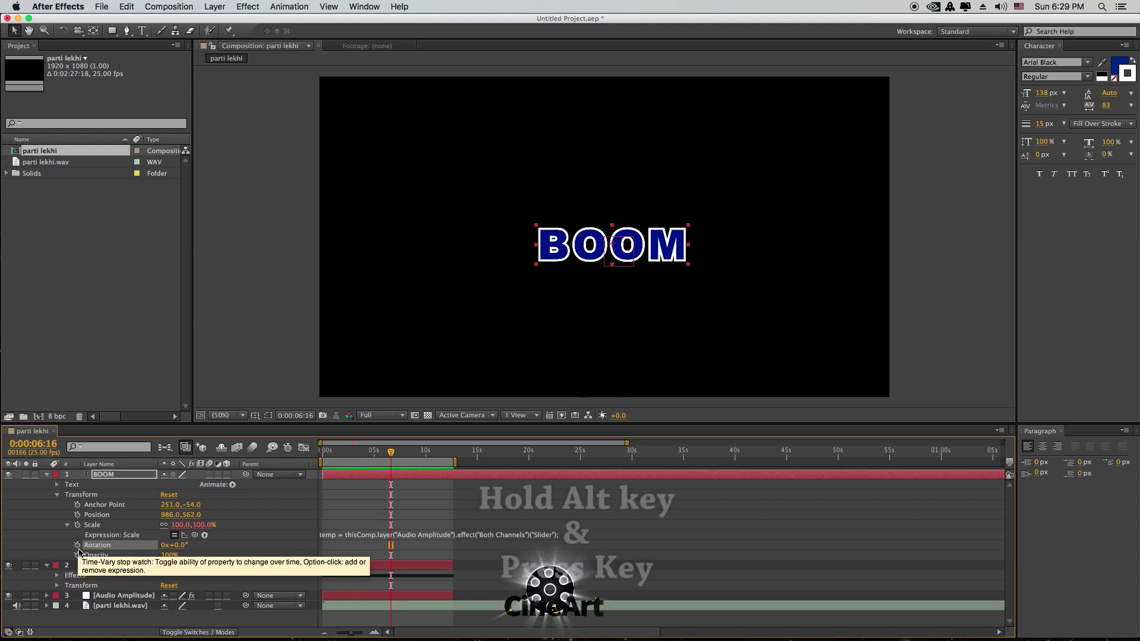
{"action": "left_click", "coordinate": [77, 546], "text": "alt"}
{"action": "key", "text": "KP_Enter"}
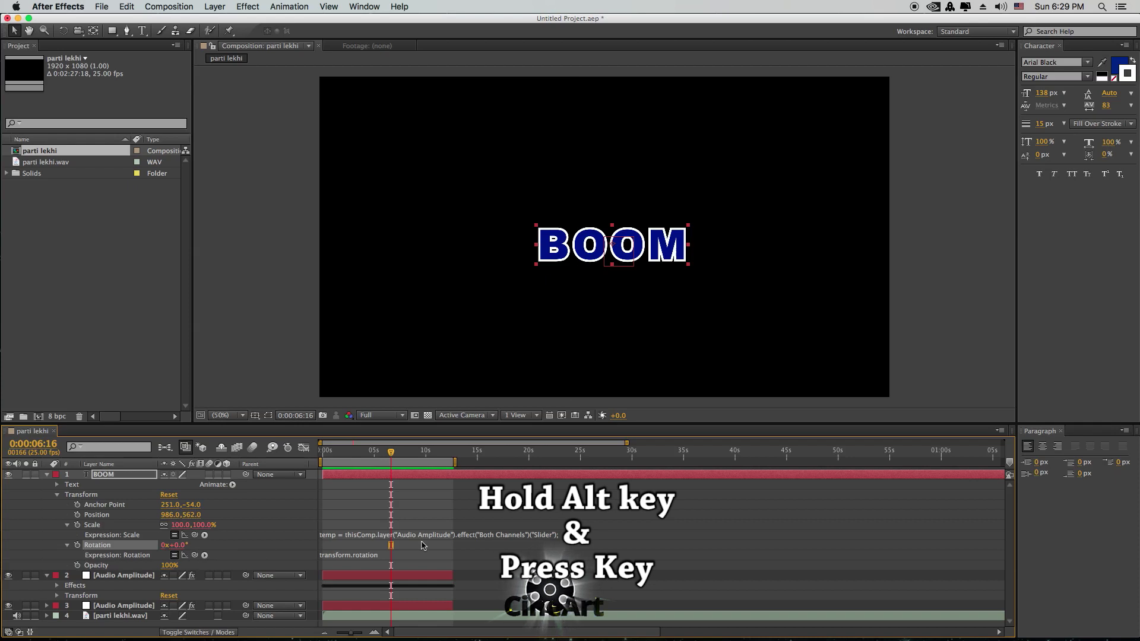
- Pick-whip the Rotation expression to Audio Amplitude 2's Both Channels Slider, then play from about 2 seconds
{"action": "left_click", "coordinate": [57, 595]}
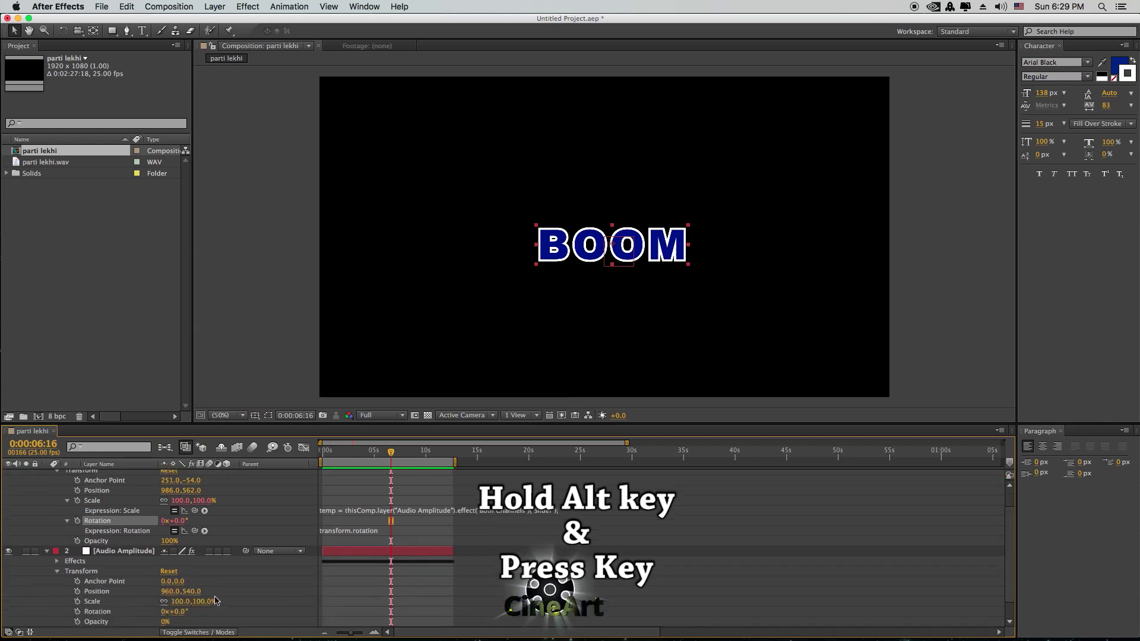
{"action": "scroll", "coordinate": [421, 570], "scroll_direction": "down", "scroll_amount": 1}
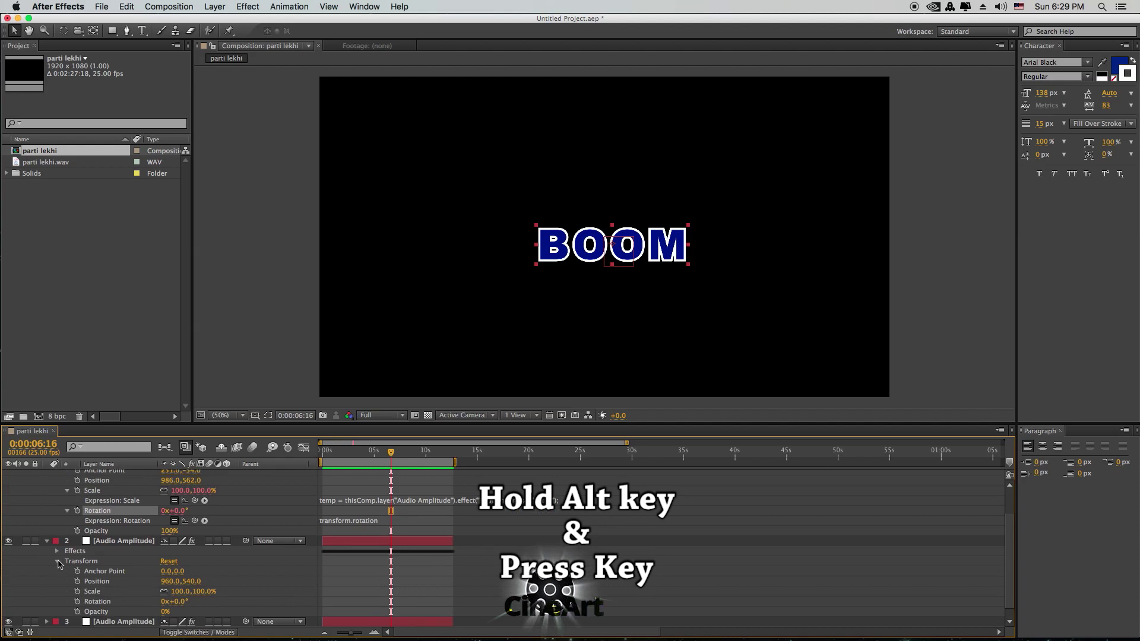
{"action": "left_click", "coordinate": [57, 561]}
{"action": "left_click", "coordinate": [56, 552]}
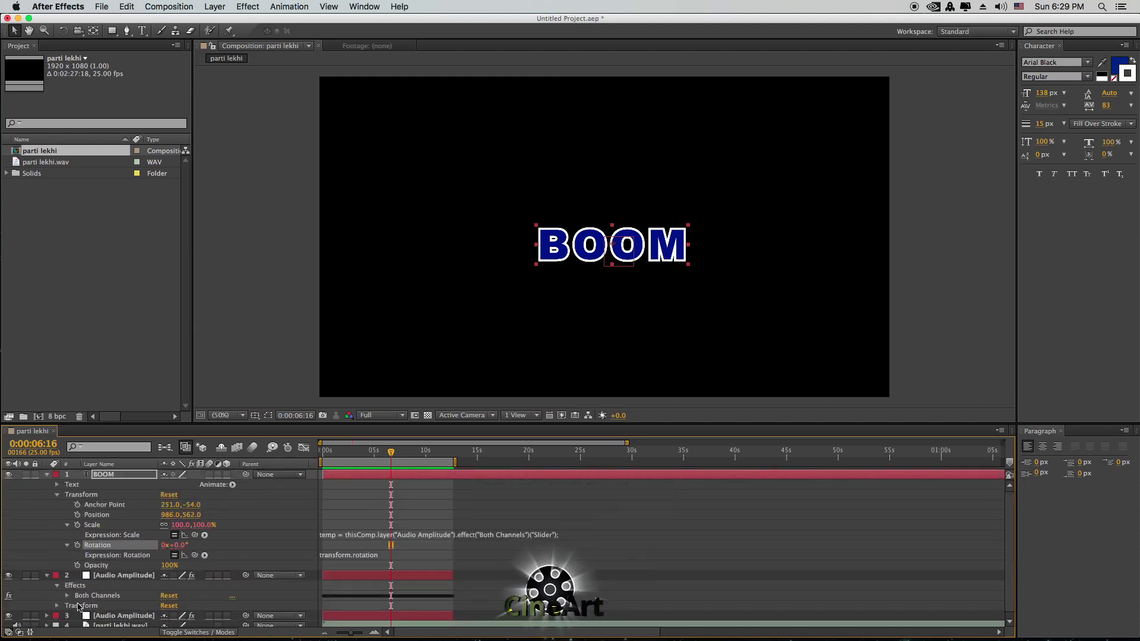
{"action": "scroll", "coordinate": [110, 604], "scroll_direction": "up", "scroll_amount": 1}
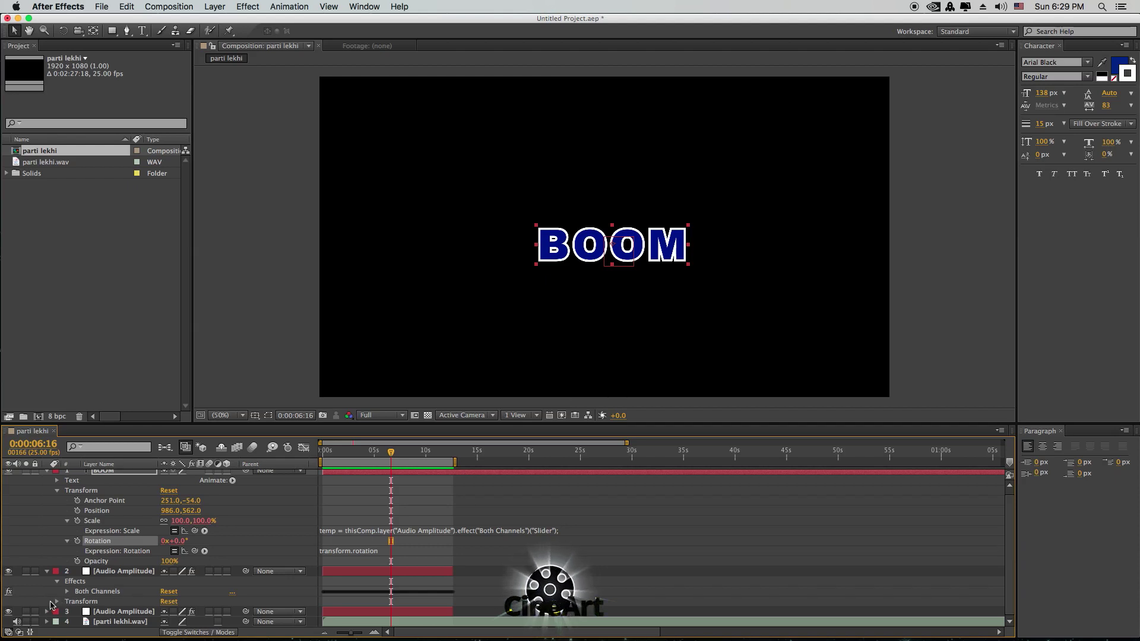
{"action": "left_click", "coordinate": [67, 592]}
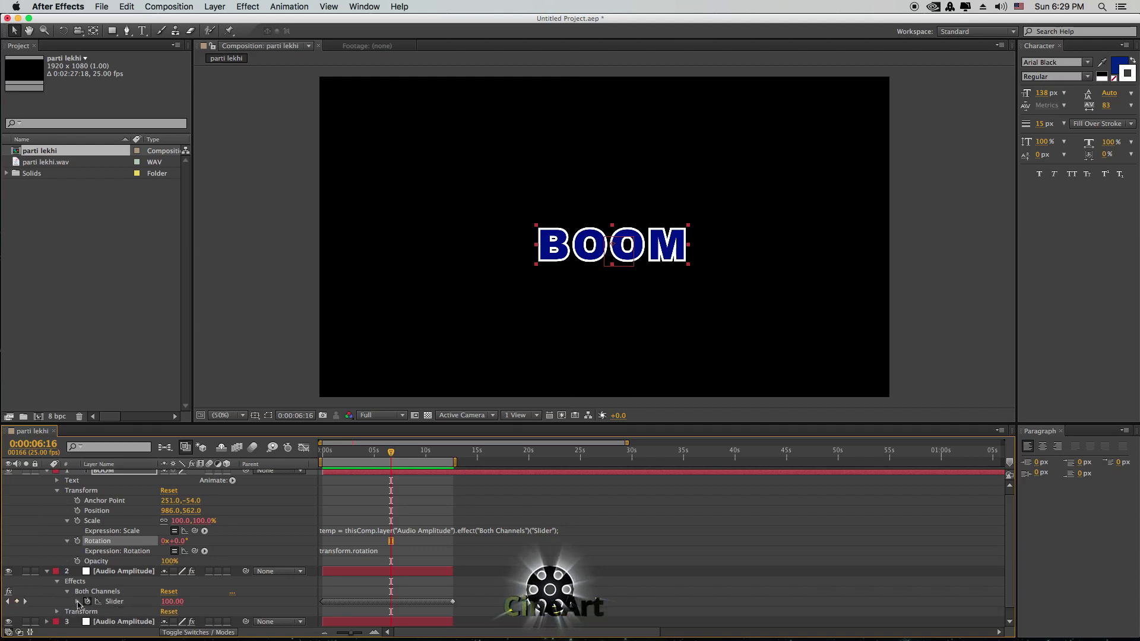
{"action": "scroll", "coordinate": [81, 606], "scroll_direction": "down", "scroll_amount": 1}
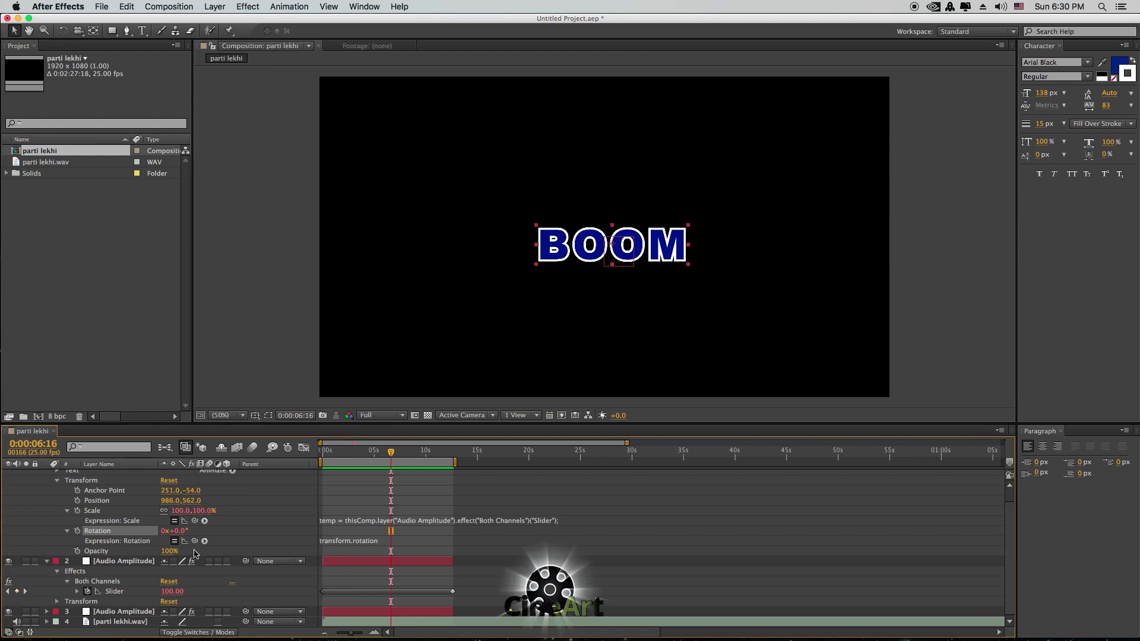
{"action": "left_click_drag", "start_coordinate": [195, 541], "coordinate": [123, 596]}
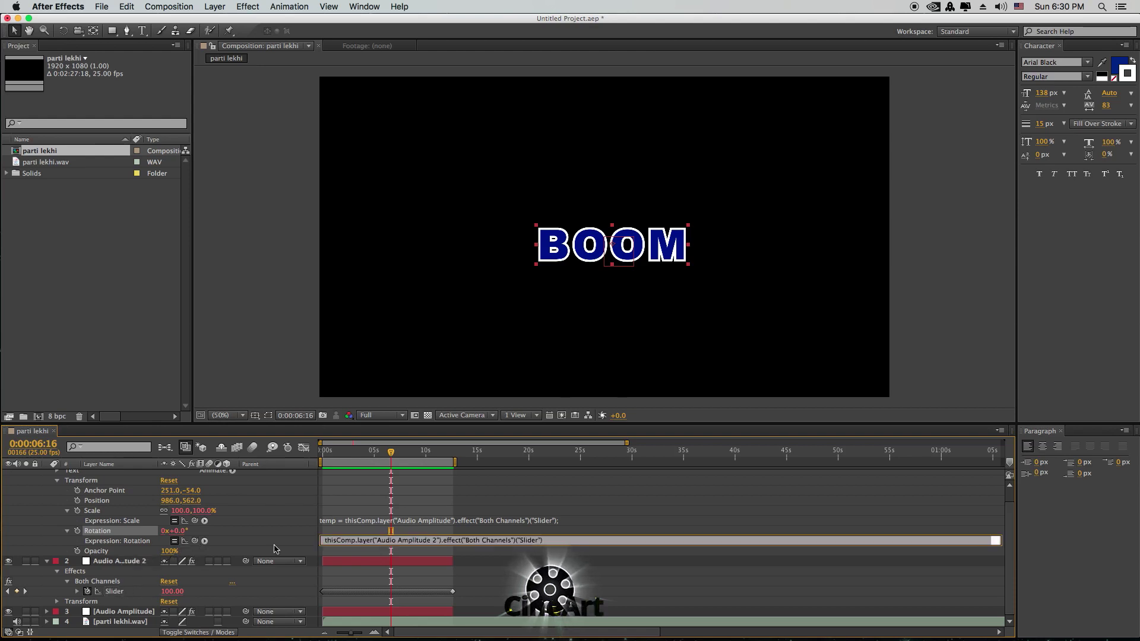
{"action": "left_click_drag", "start_coordinate": [387, 454], "coordinate": [352, 453]}
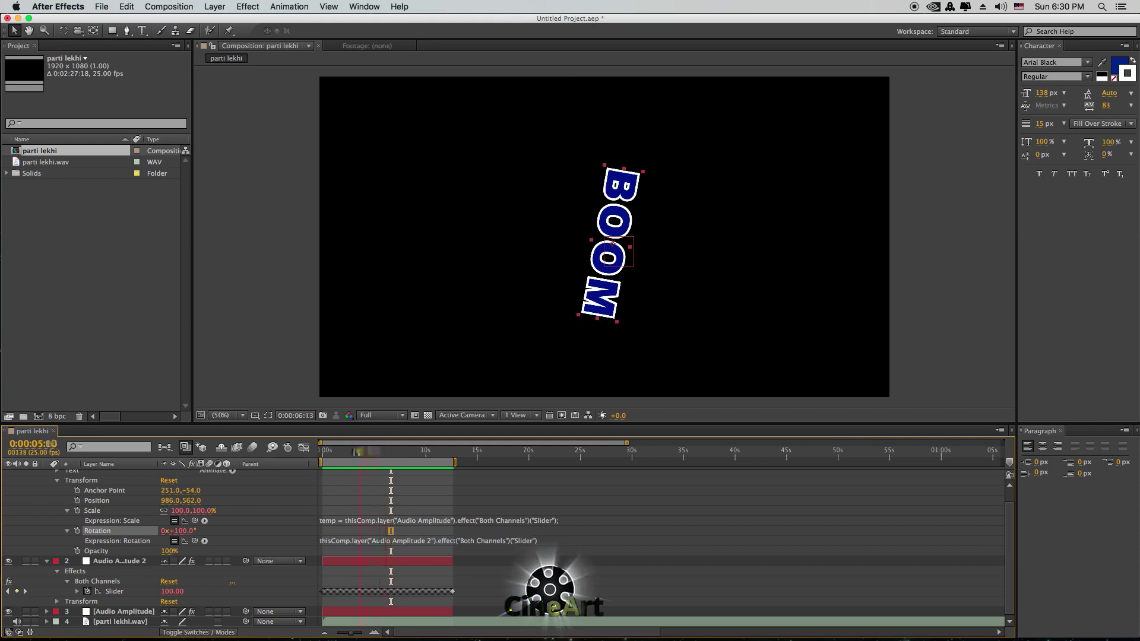
{"action": "key", "text": "space"}
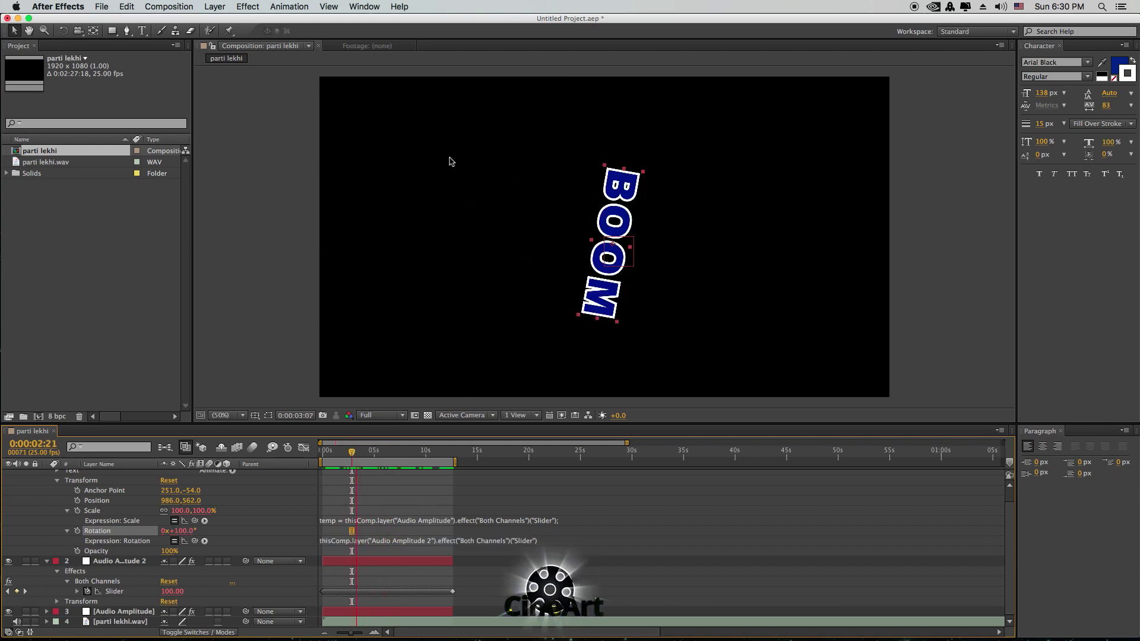
- Run a RAM preview from the Composition menu and stop it with BOOM tilted about 100°
{"action": "left_click", "coordinate": [184, 7]}
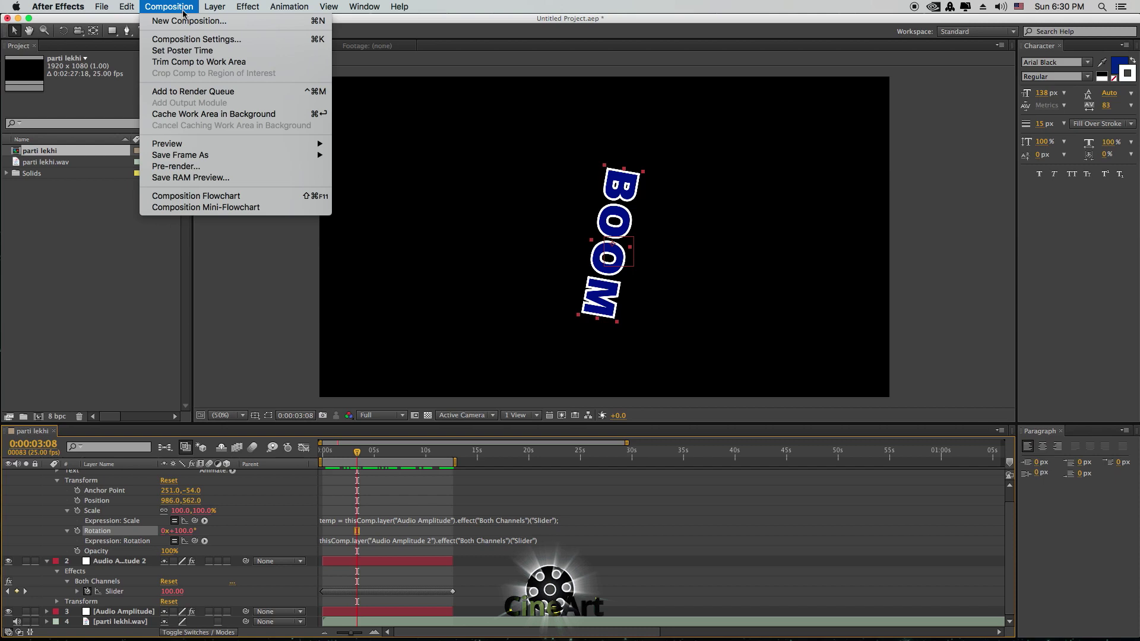
{"action": "mouse_move", "coordinate": [205, 143]}
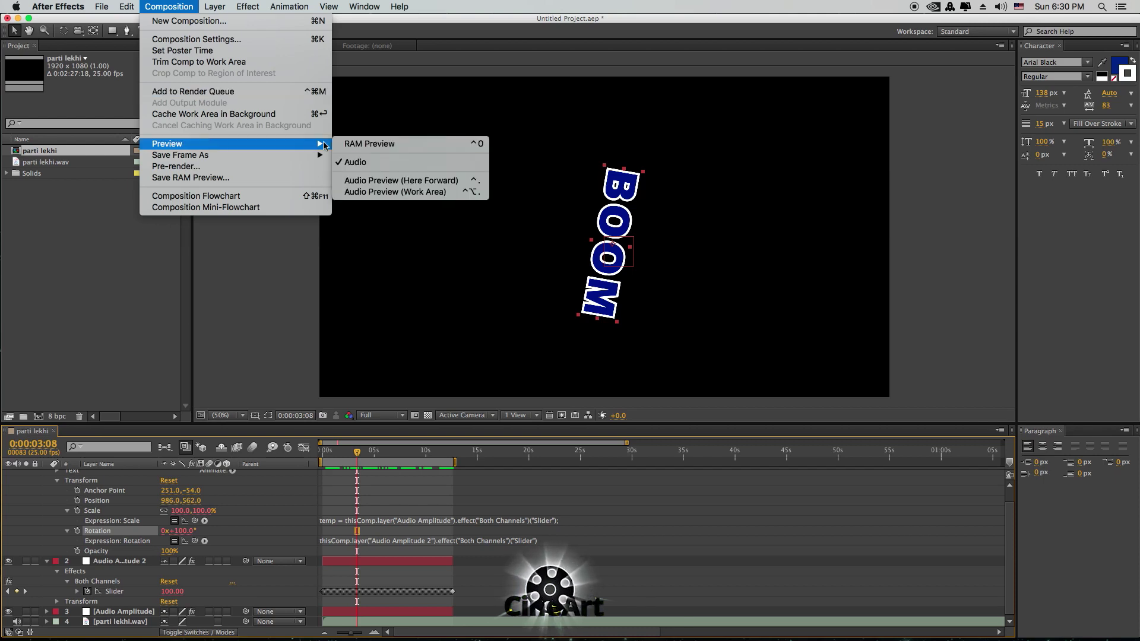
{"action": "left_click", "coordinate": [364, 147]}
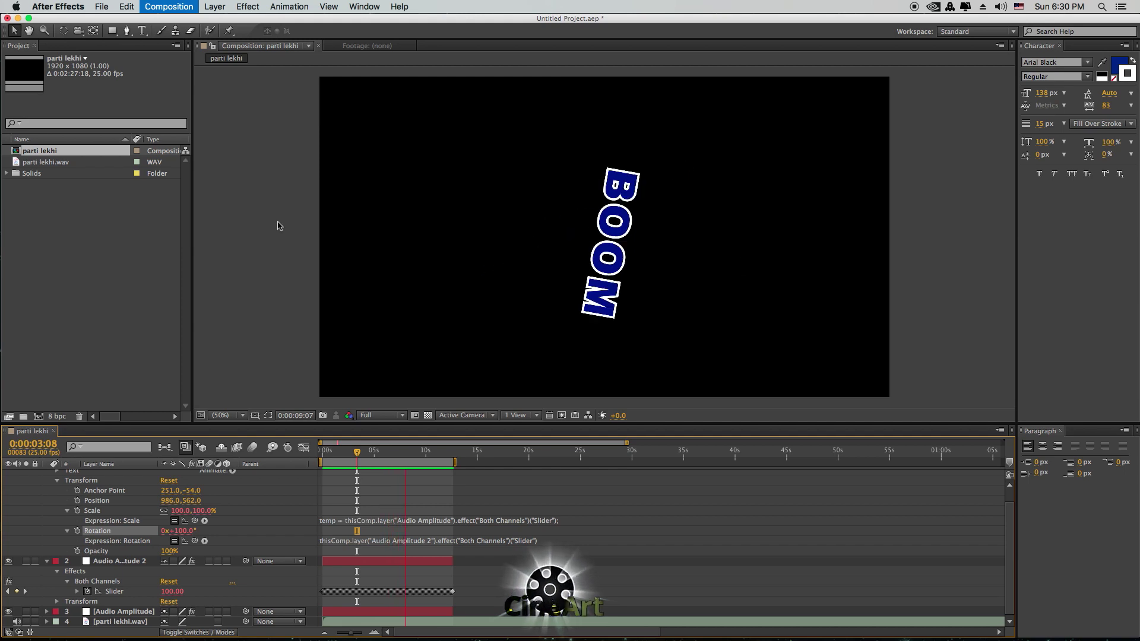
{"action": "key", "text": "space"}
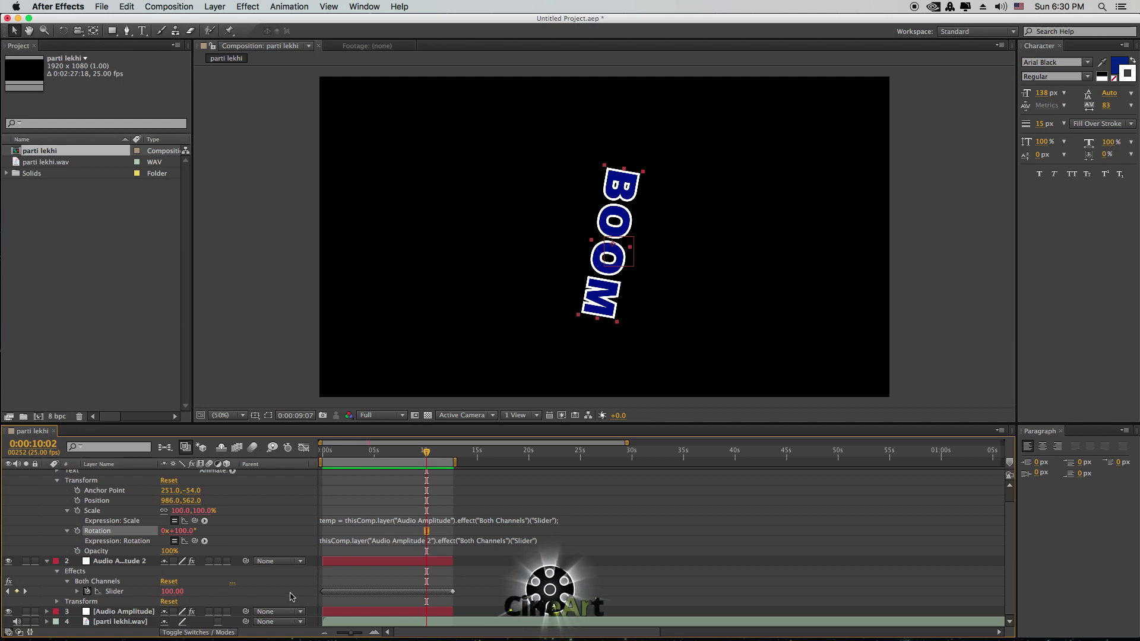
- Open the Audio Amplitude 2 Slider's ease expression and delete the zeros from its 100 value
{"action": "scroll", "coordinate": [291, 596], "scroll_direction": "up", "scroll_amount": 1}
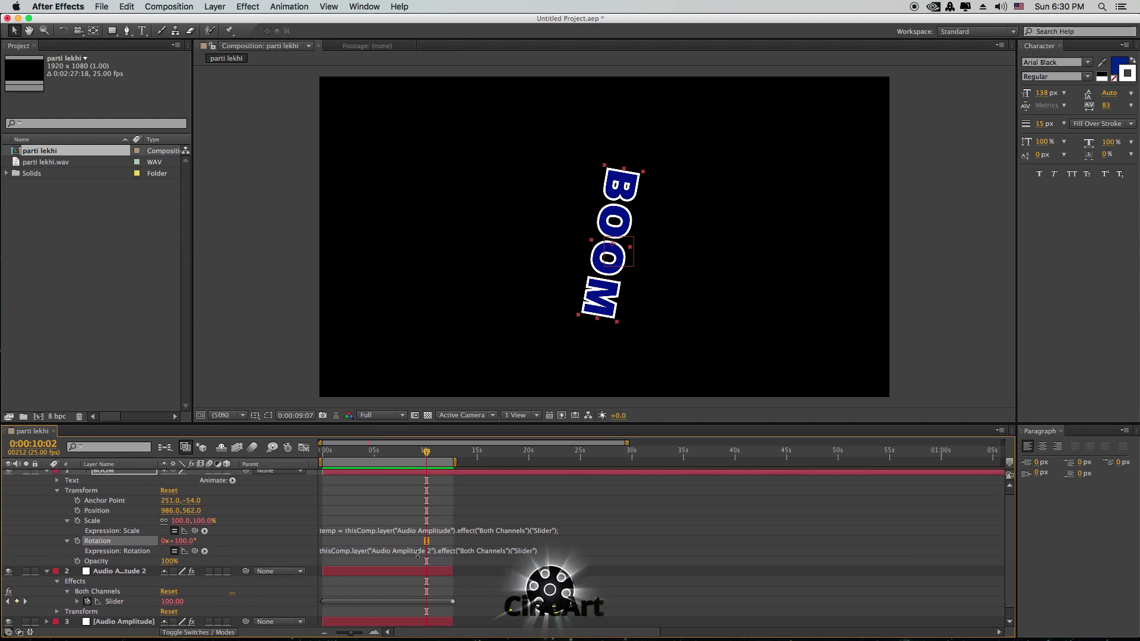
{"action": "scroll", "coordinate": [418, 555], "scroll_direction": "up", "scroll_amount": 1}
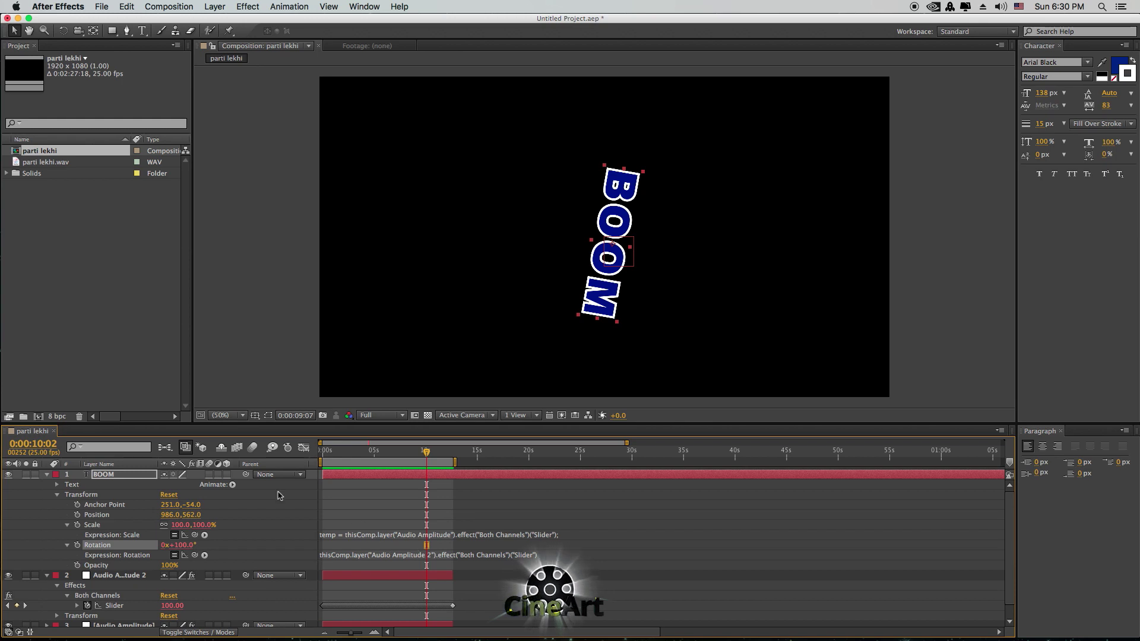
{"action": "scroll", "coordinate": [244, 562], "scroll_direction": "down", "scroll_amount": 1}
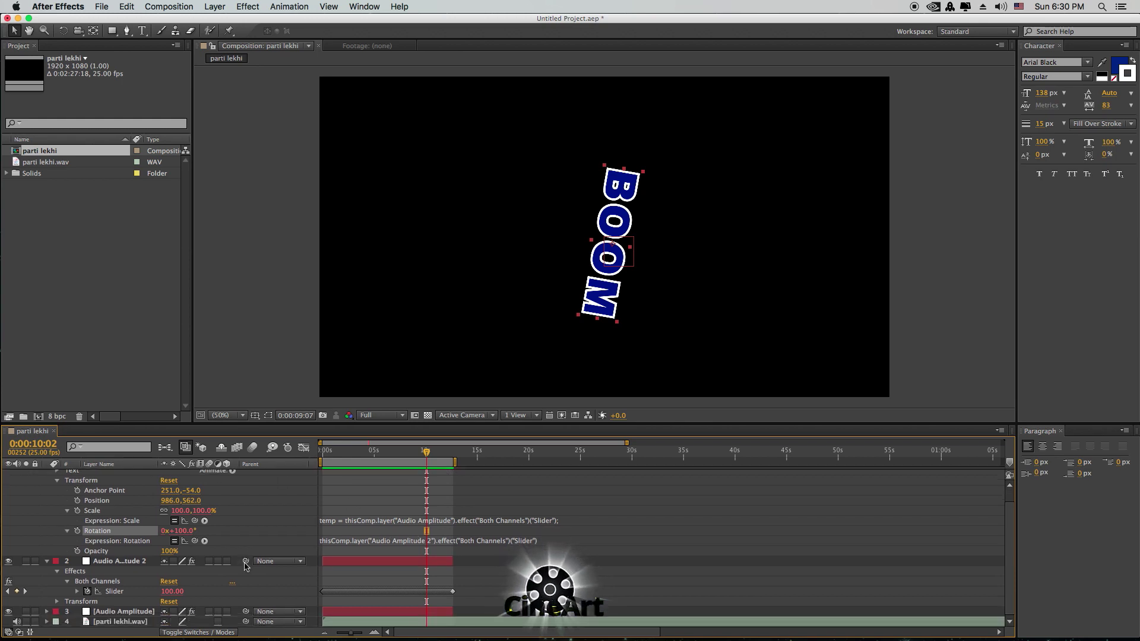
{"action": "left_click", "coordinate": [77, 591]}
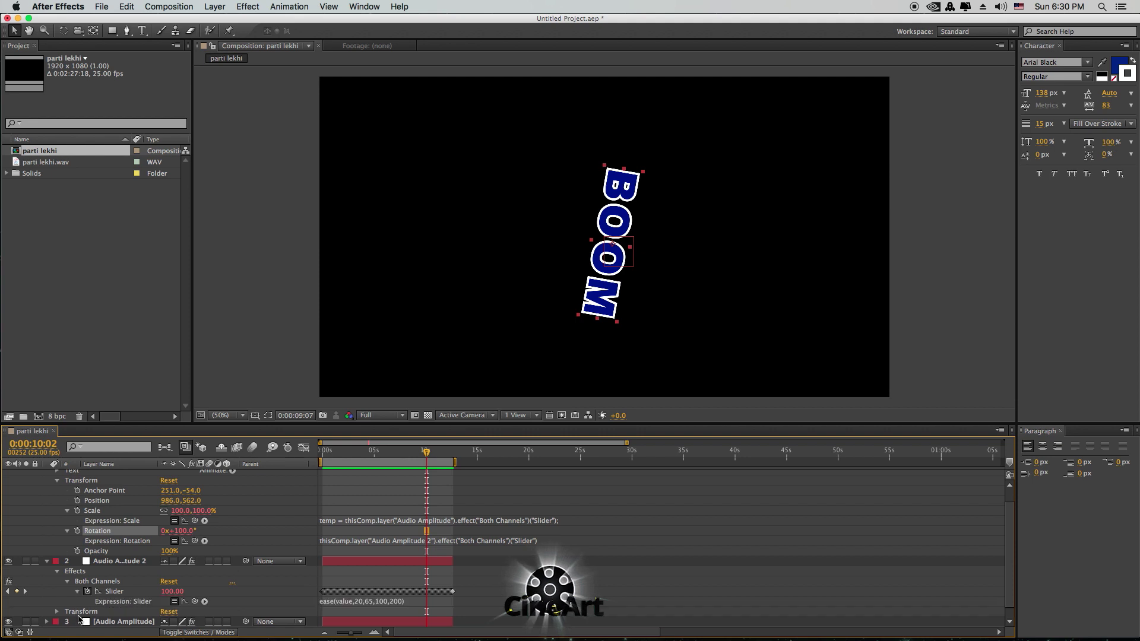
{"action": "scroll", "coordinate": [171, 603], "scroll_direction": "down", "scroll_amount": 1}
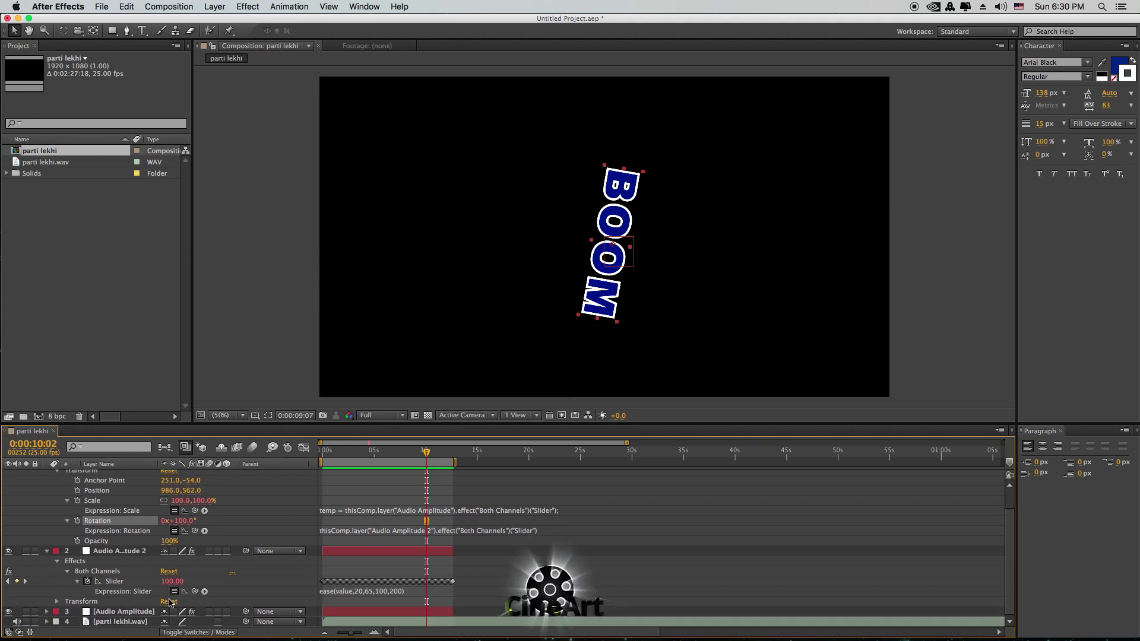
{"action": "left_click", "coordinate": [380, 593]}
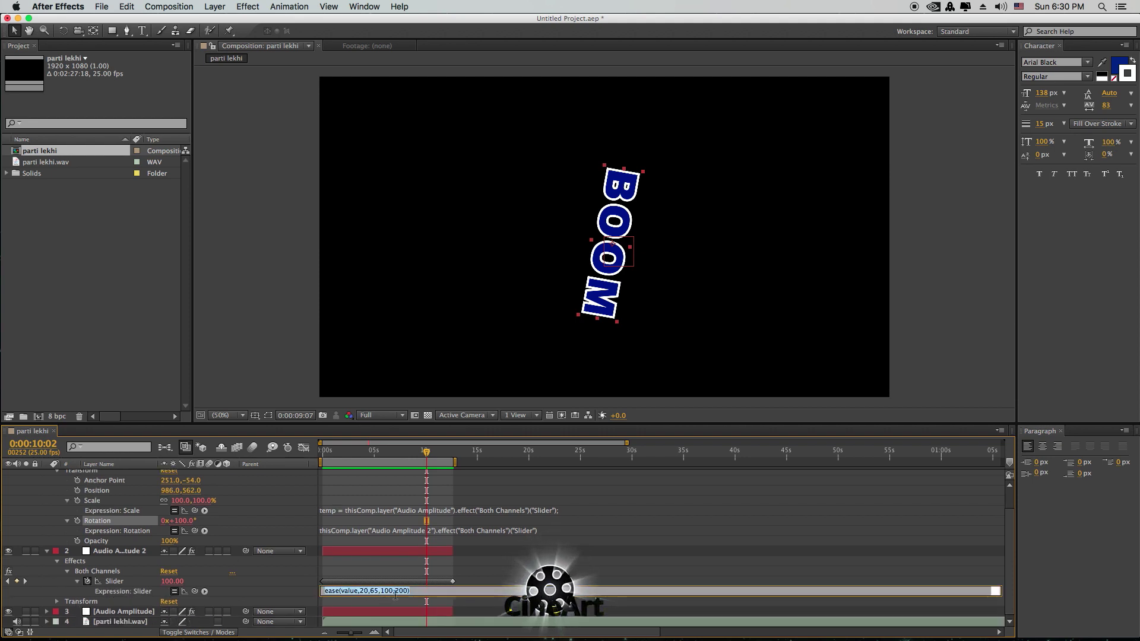
{"action": "left_click", "coordinate": [383, 592]}
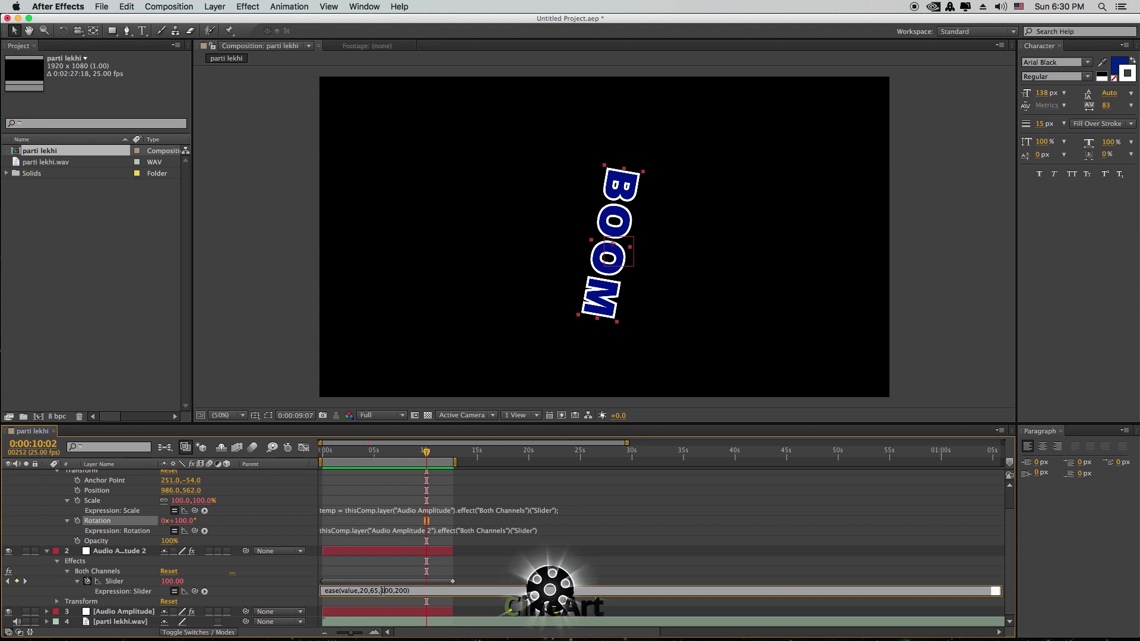
{"action": "left_click_drag", "start_coordinate": [382, 591], "coordinate": [393, 591]}
{"action": "mouse_move", "coordinate": [588, 637]}
{"action": "key", "text": "BackSpace"}
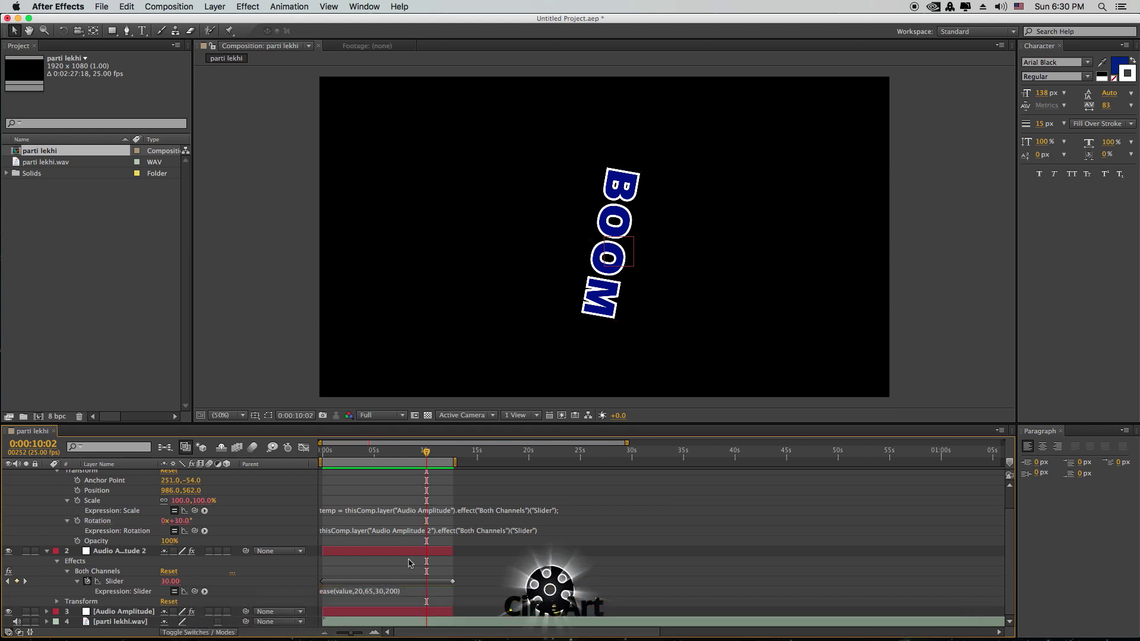
{"action": "left_click", "coordinate": [412, 564]}
- Set the expression's output range to -30 and 30, reading ease(value,20,65,-30,30)
{"action": "left_click", "coordinate": [397, 593]}
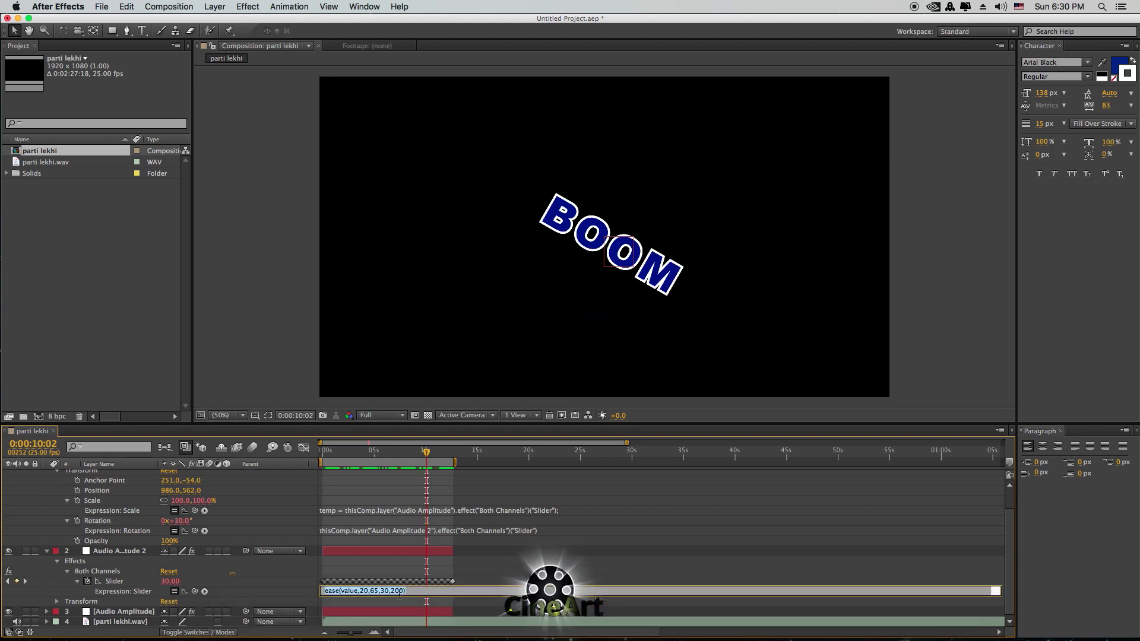
{"action": "left_click", "coordinate": [396, 591]}
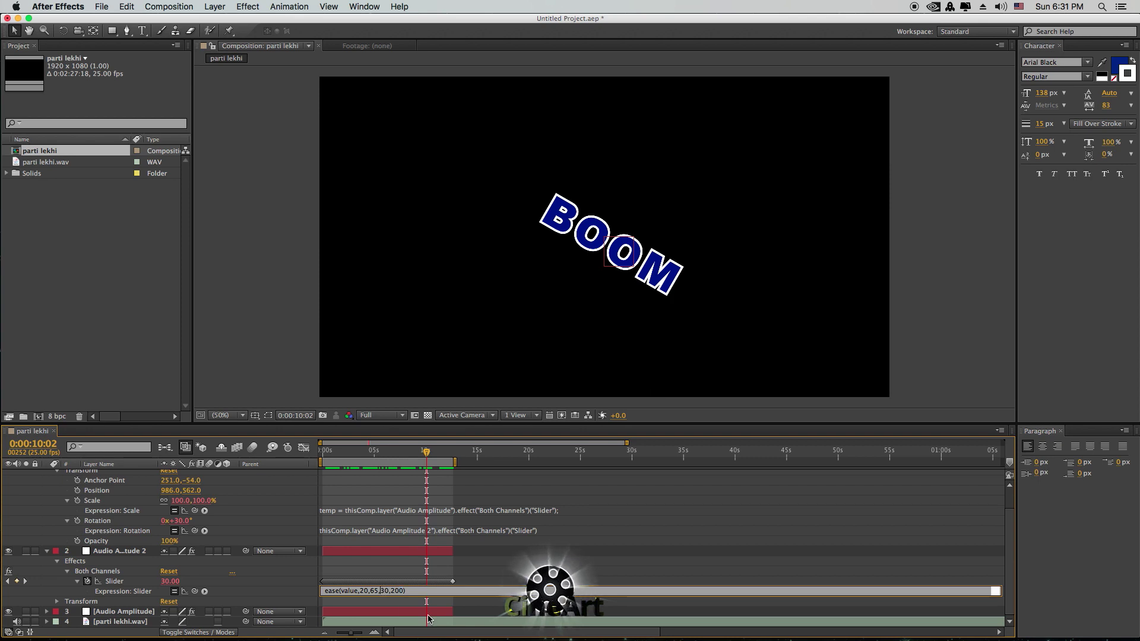
{"action": "type", "text": "-"}
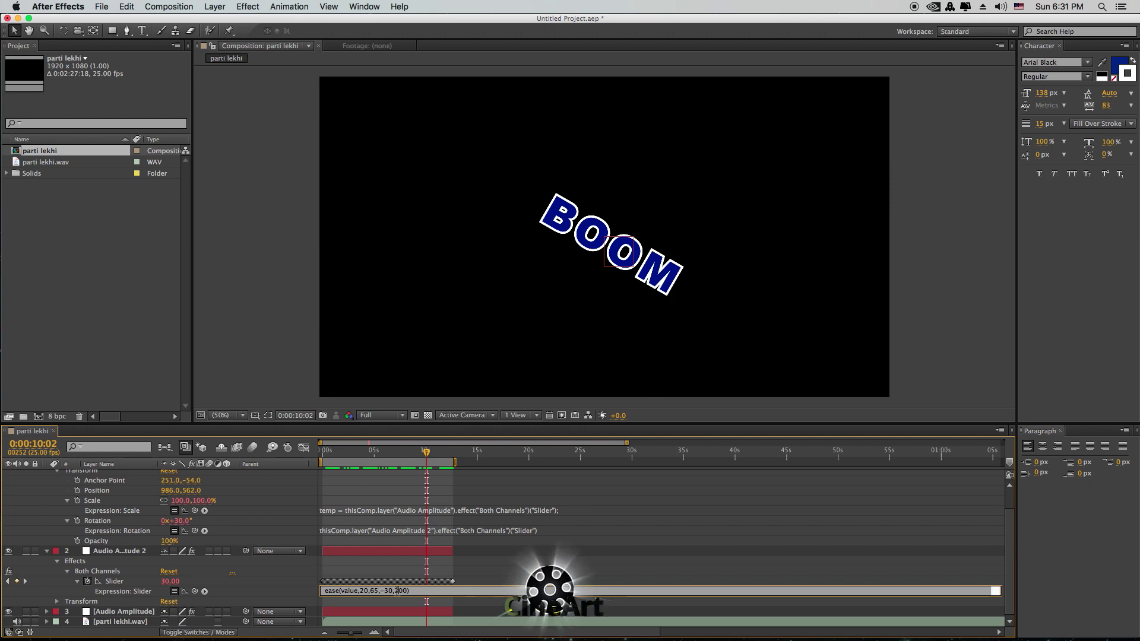
{"action": "double_click", "coordinate": [396, 591]}
{"action": "type", "text": "30"}
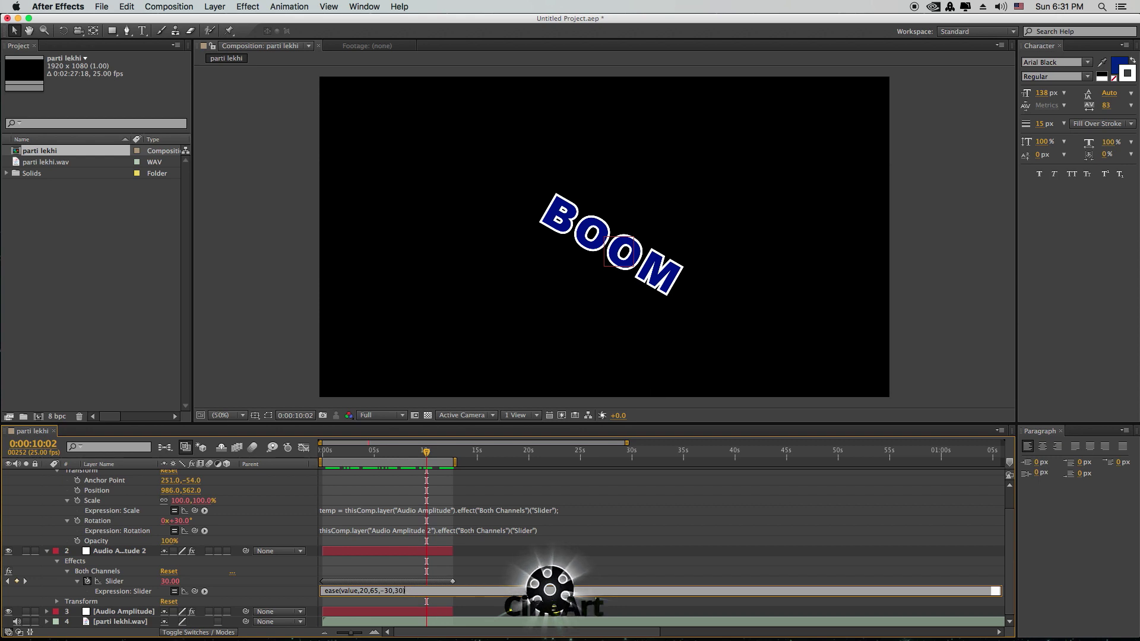
{"action": "key", "text": "KP_Enter"}
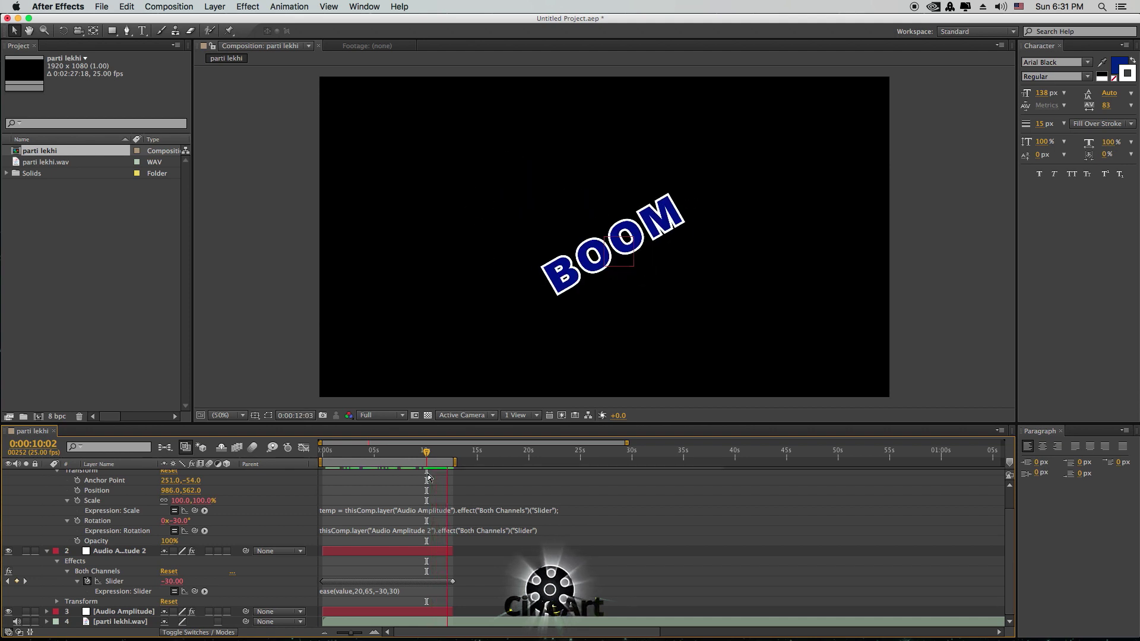
- Scrub to about six seconds and play the composition to watch BOOM rock
{"action": "left_click", "coordinate": [399, 455]}
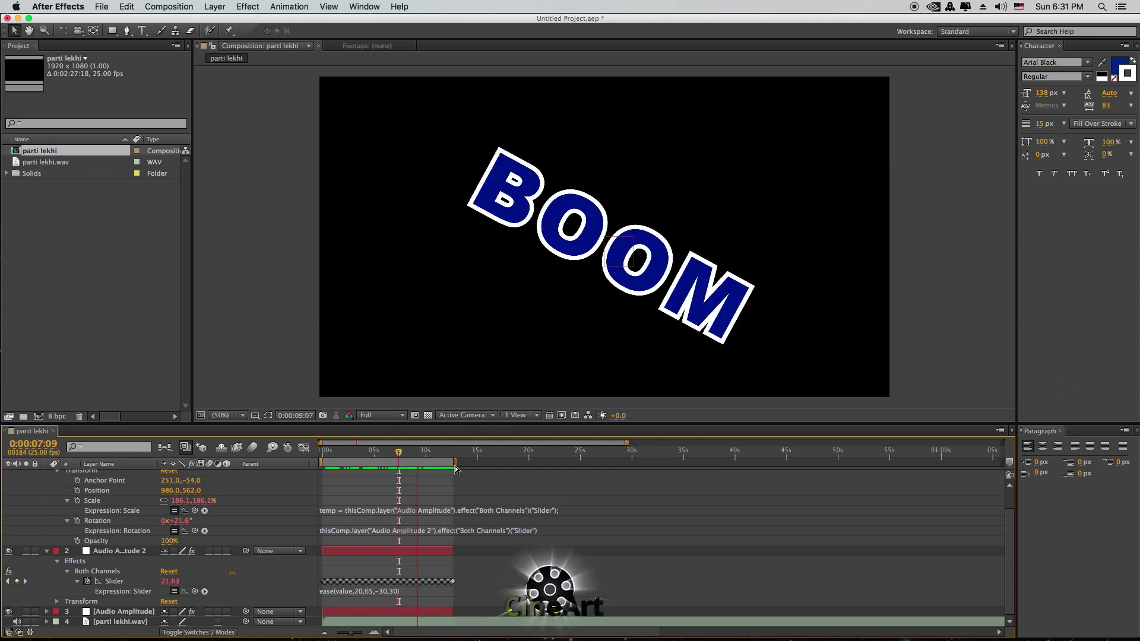
{"action": "key", "text": "space"}
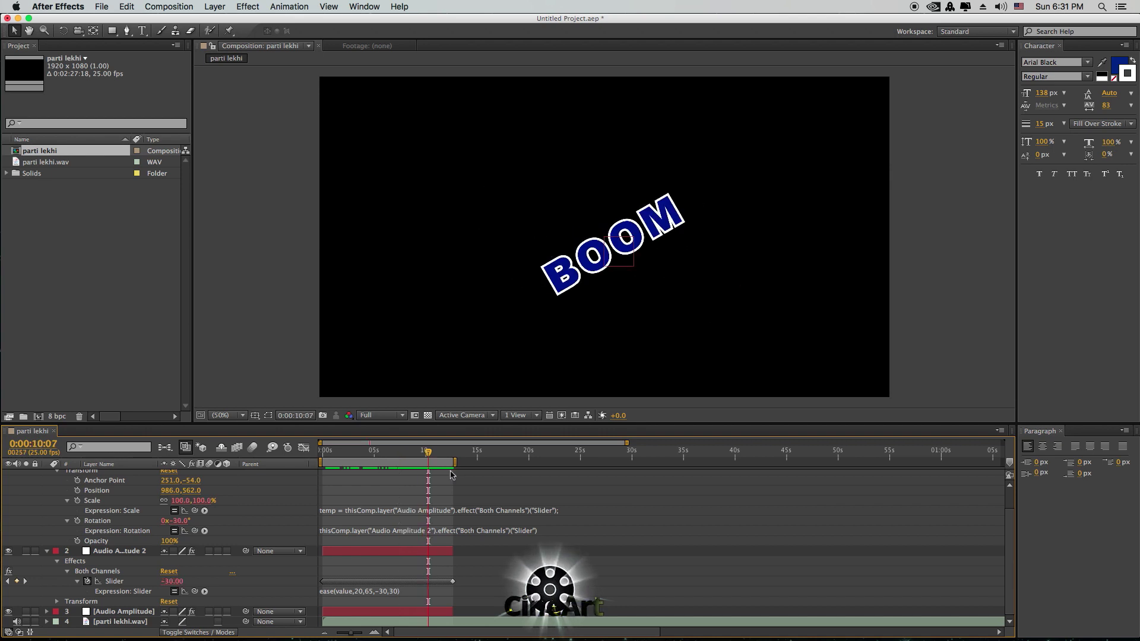
{"action": "left_click", "coordinate": [387, 452]}
{"action": "key", "text": "space"}
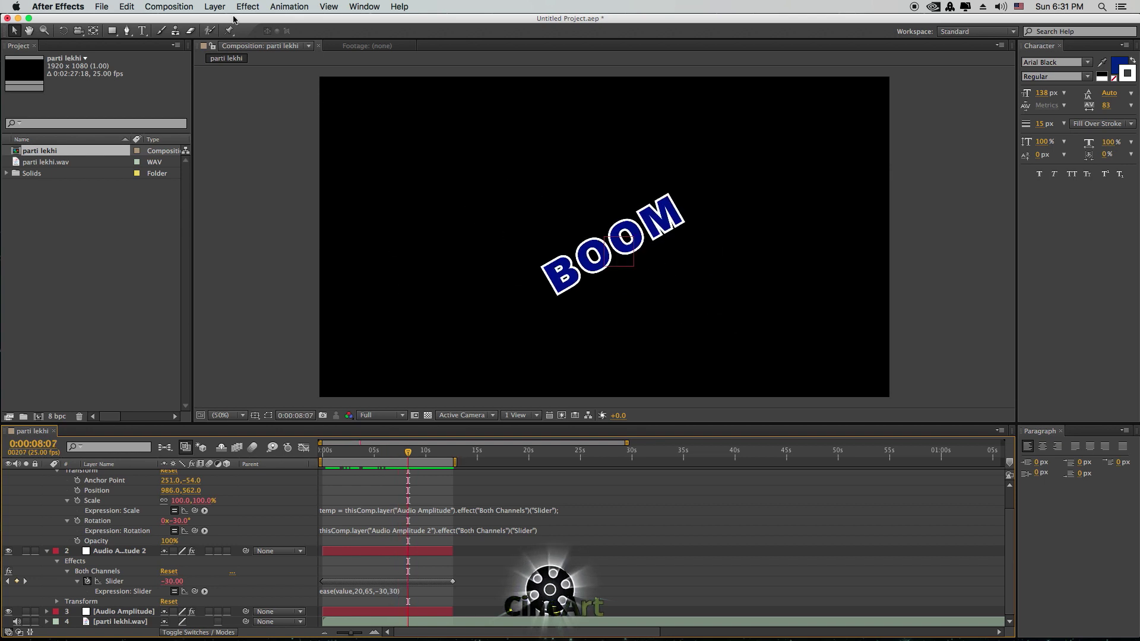
- Run a RAM preview from the Composition menu and stop it at 0:00:10:09
{"action": "left_click", "coordinate": [170, 6]}
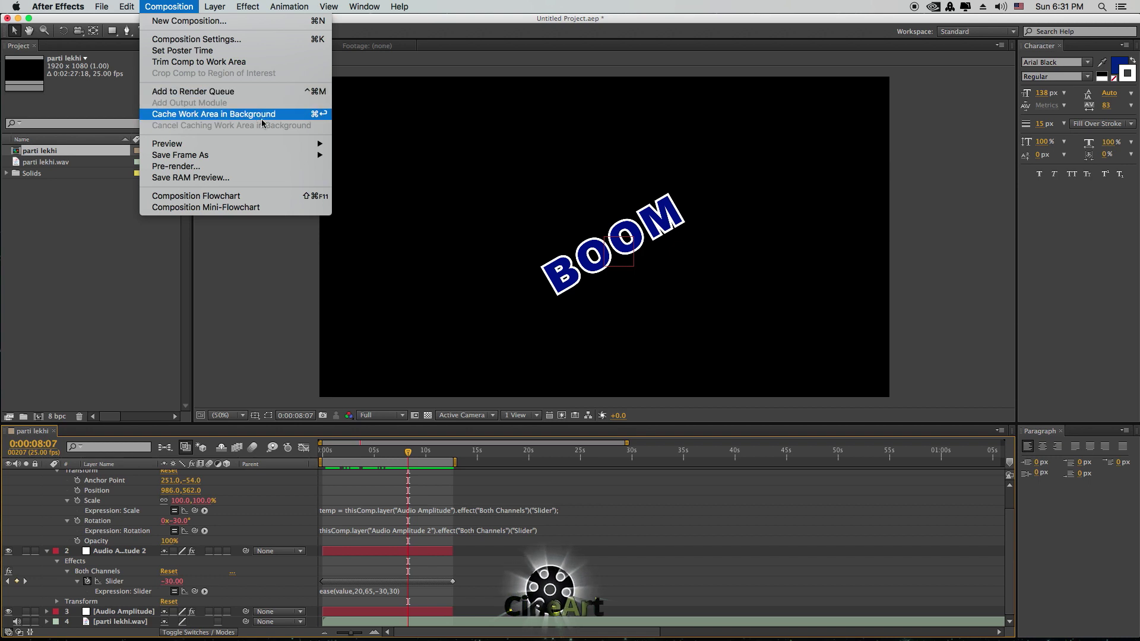
{"action": "mouse_move", "coordinate": [269, 144]}
{"action": "left_click", "coordinate": [381, 145]}
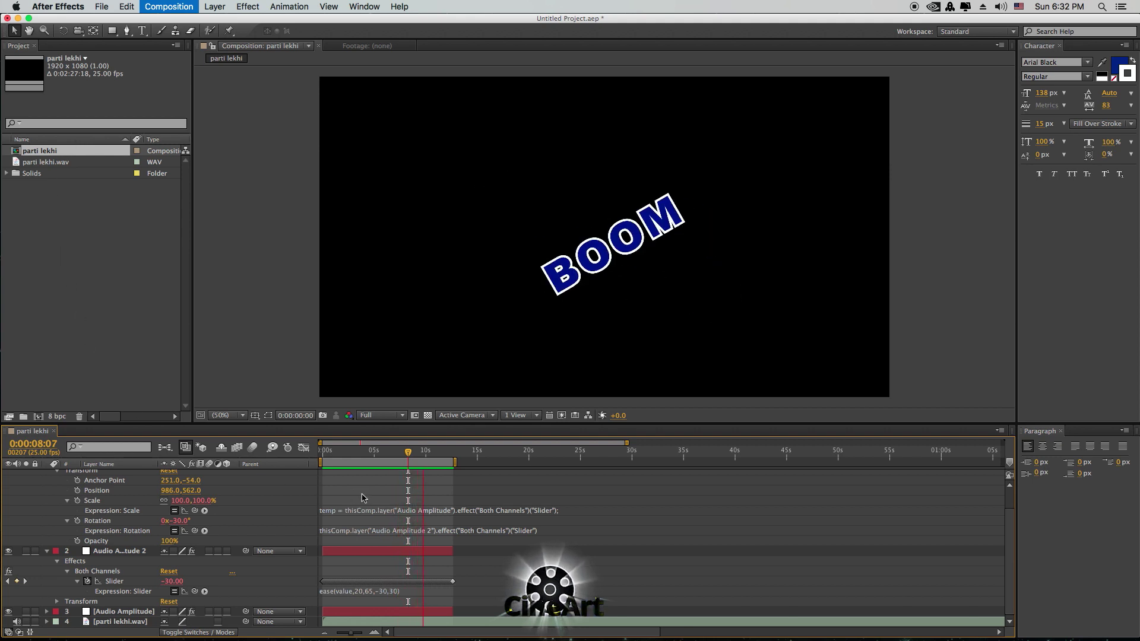
{"action": "key", "text": "space"}
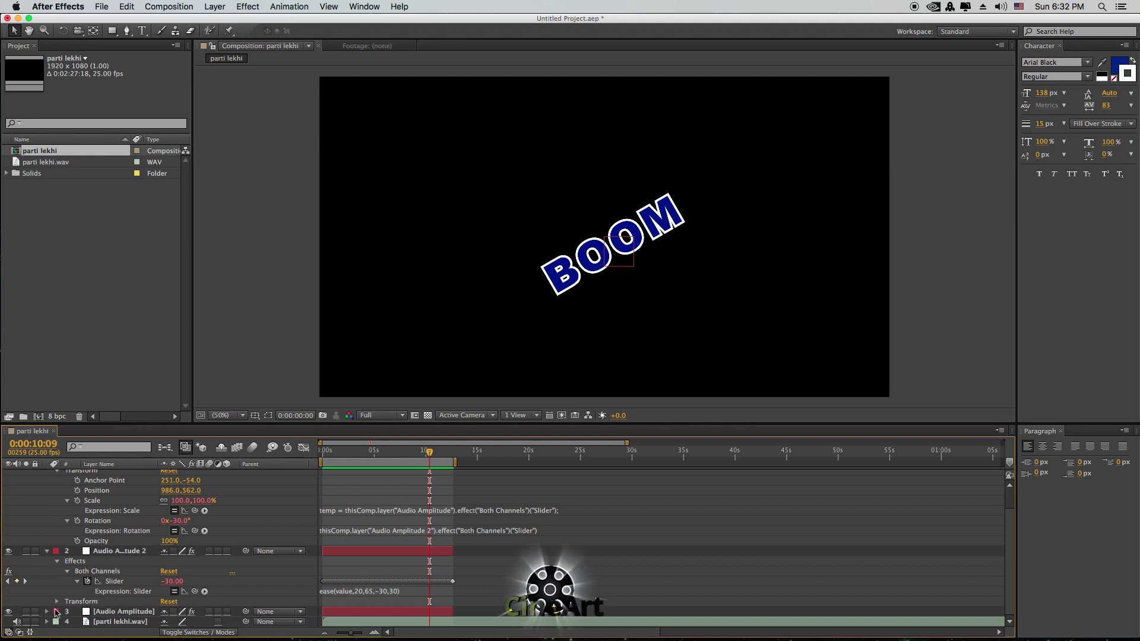
- Reveal the Audio Amplitude Slider expression and change its 20 input threshold to 10
{"action": "left_click", "coordinate": [47, 551]}
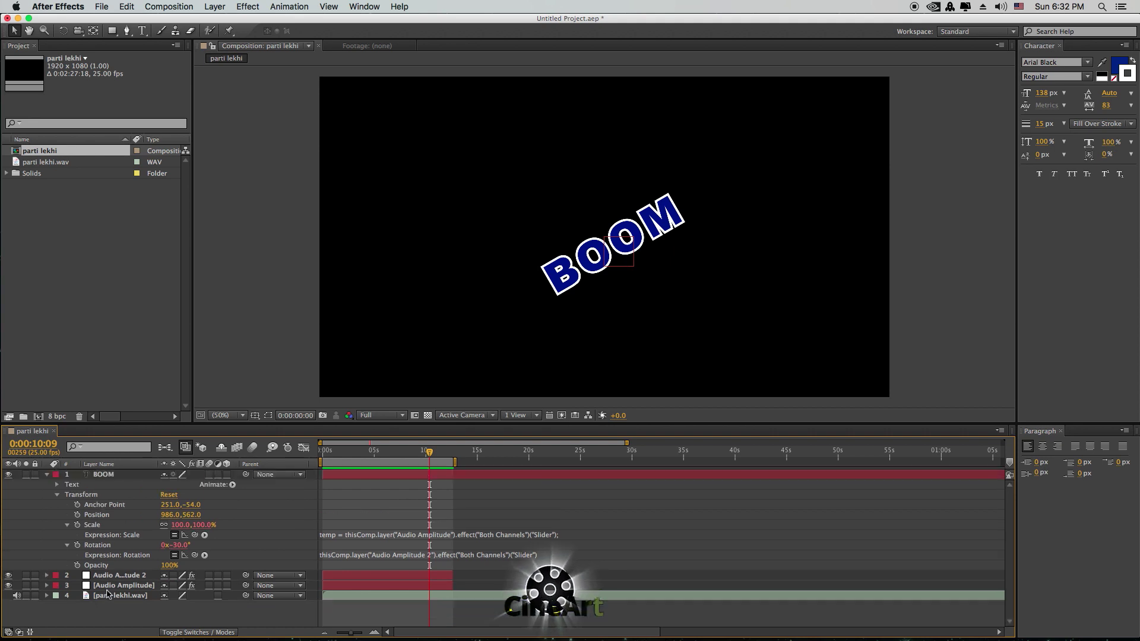
{"action": "left_click", "coordinate": [45, 587]}
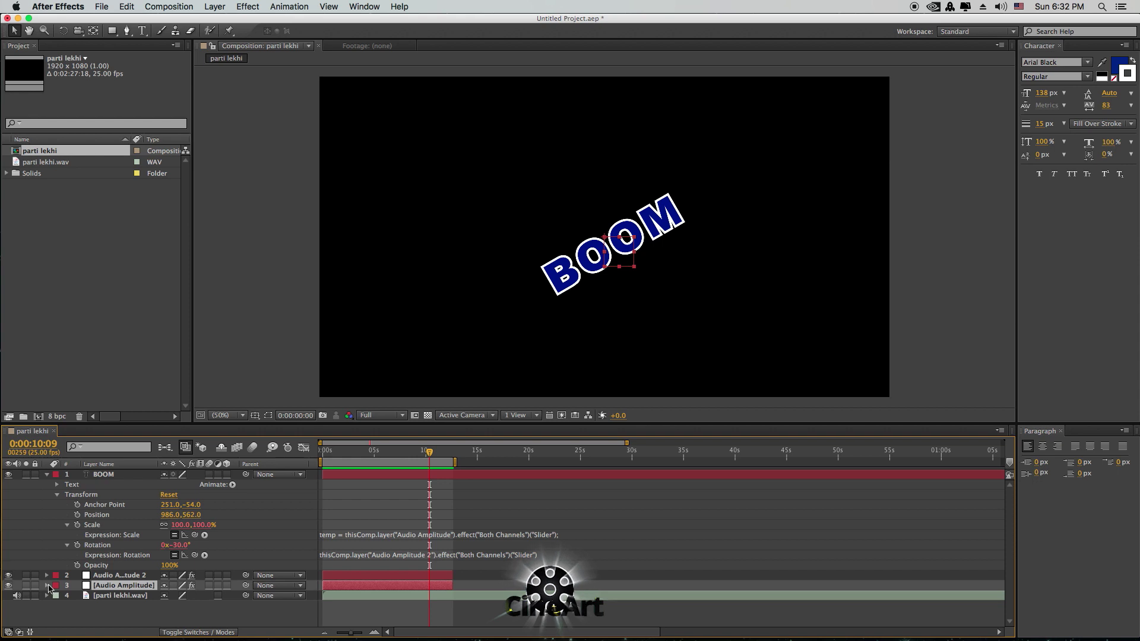
{"action": "left_click", "coordinate": [47, 585]}
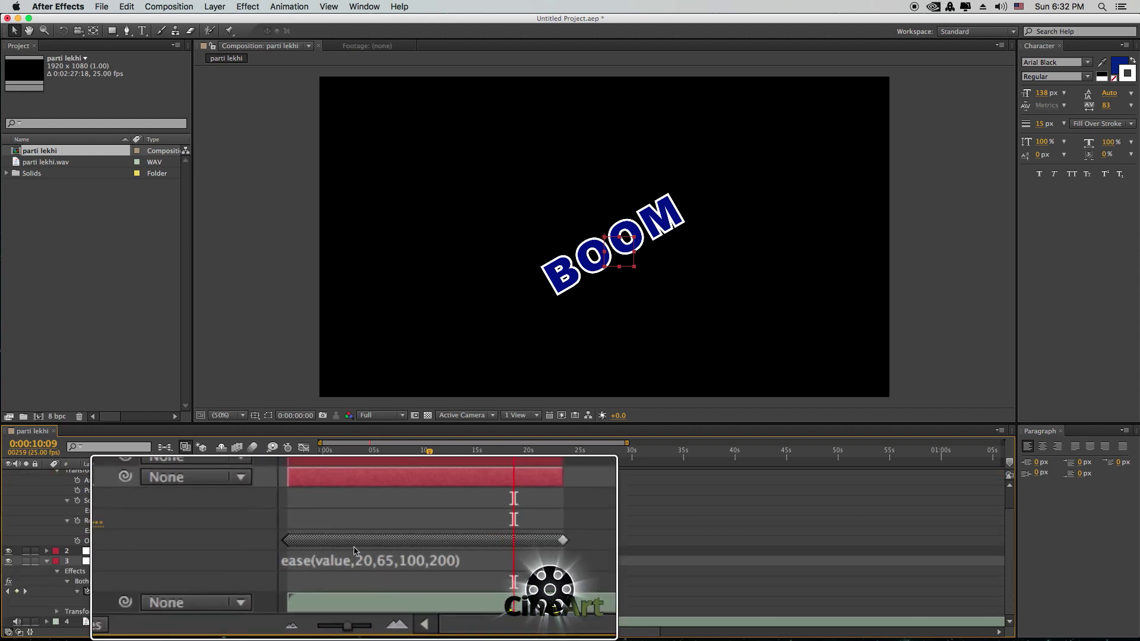
{"action": "left_click", "coordinate": [361, 563]}
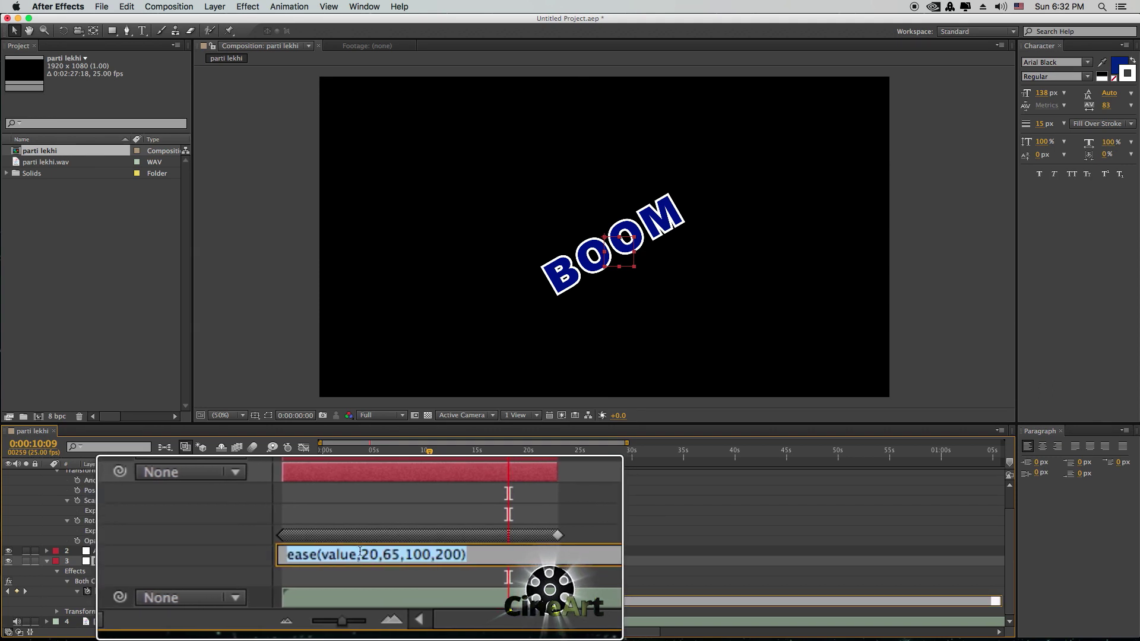
{"action": "left_click", "coordinate": [363, 555]}
{"action": "key", "text": "BackSpace"}
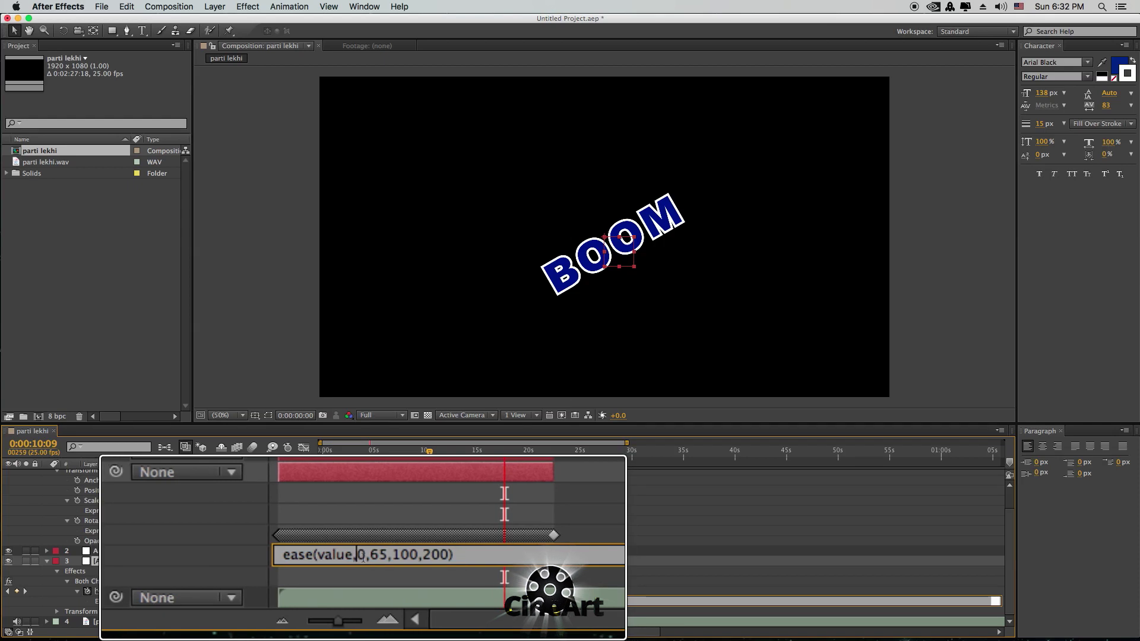
{"action": "type", "text": "1"}
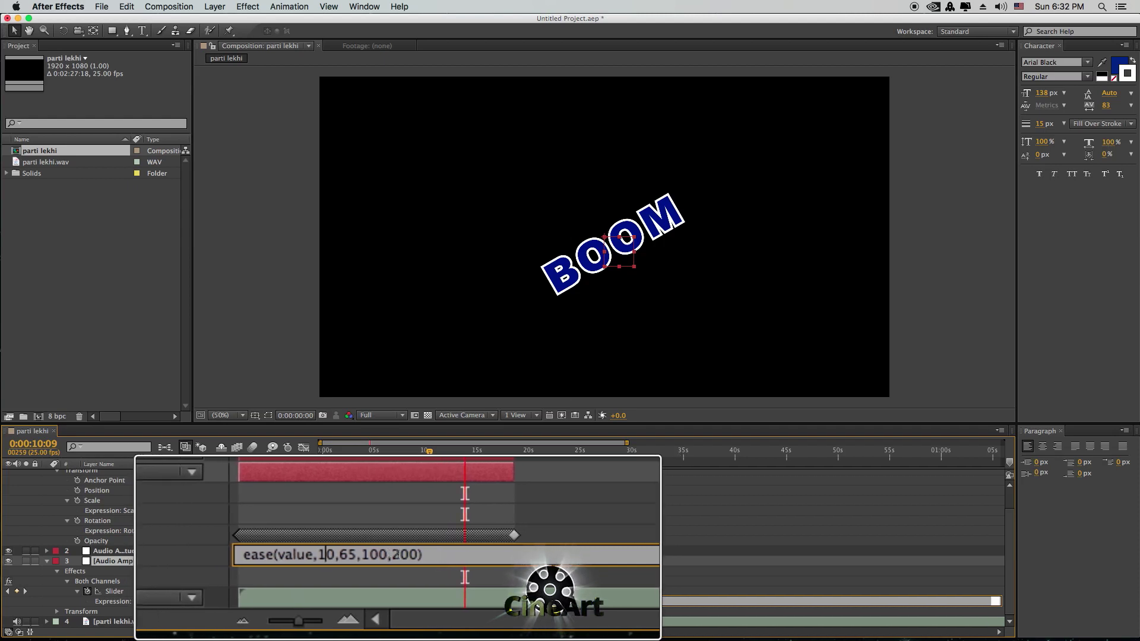
- Change the maximum output from 200 to 300 and commit the expression
{"action": "left_click", "coordinate": [394, 555]}
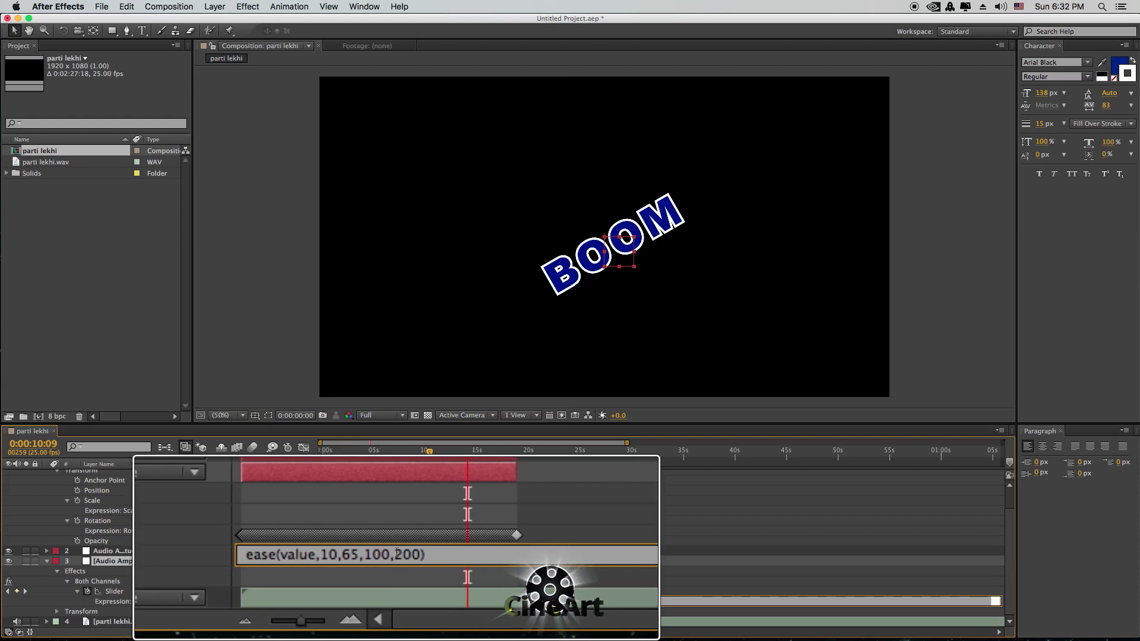
{"action": "left_click_drag", "start_coordinate": [395, 555], "coordinate": [401, 555]}
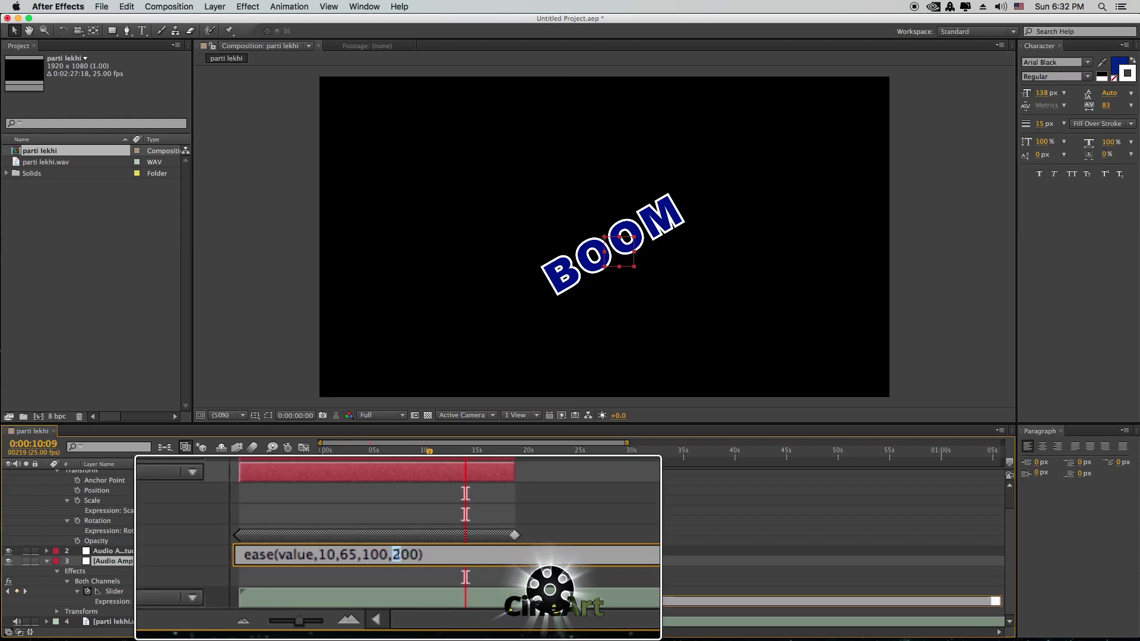
{"action": "type", "text": "3"}
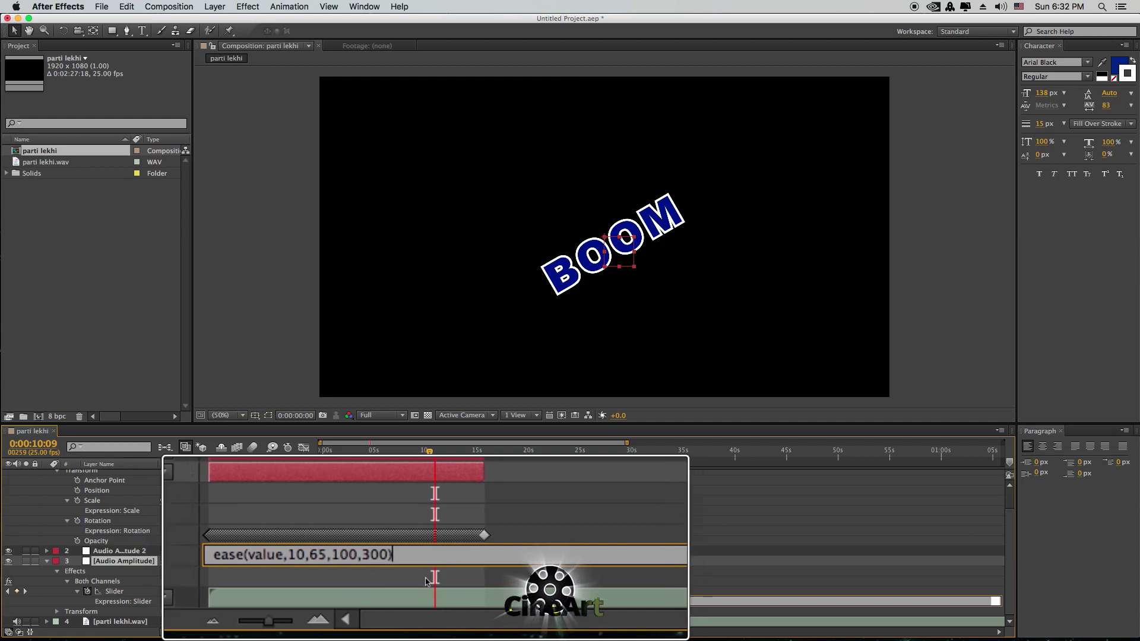
{"action": "left_click", "coordinate": [399, 574]}
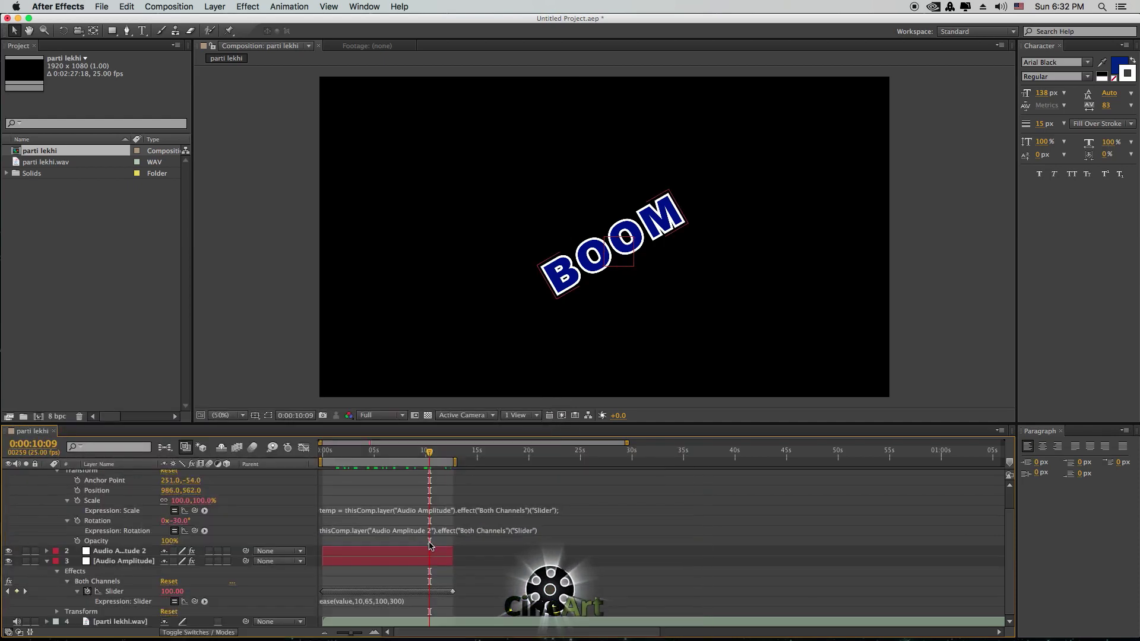
{"action": "left_click", "coordinate": [348, 456]}
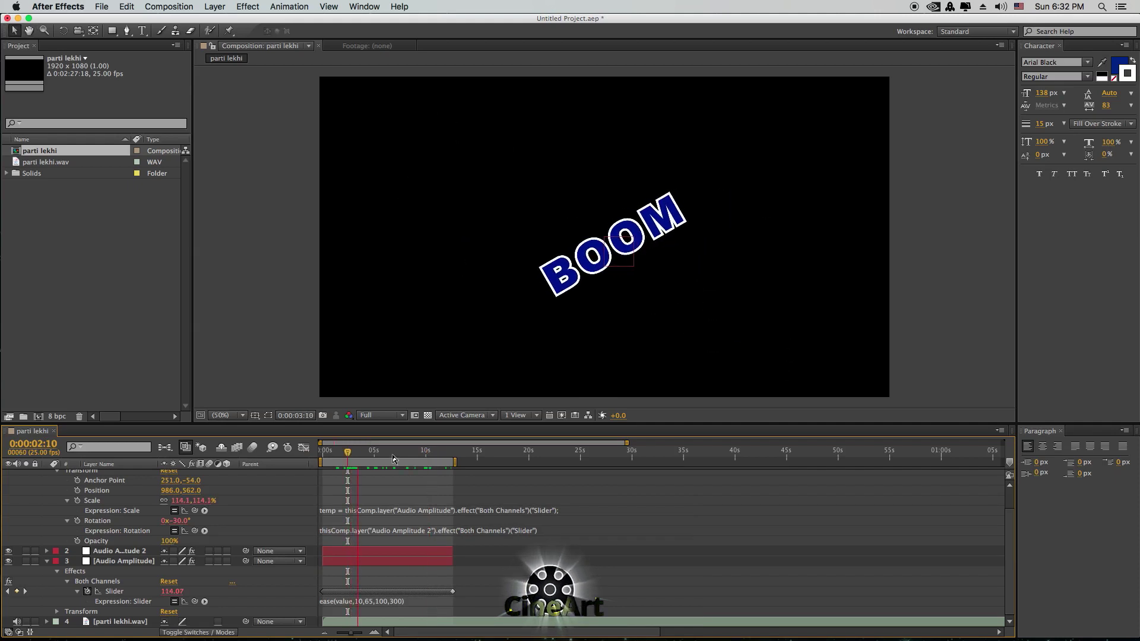
{"action": "key", "text": "space"}
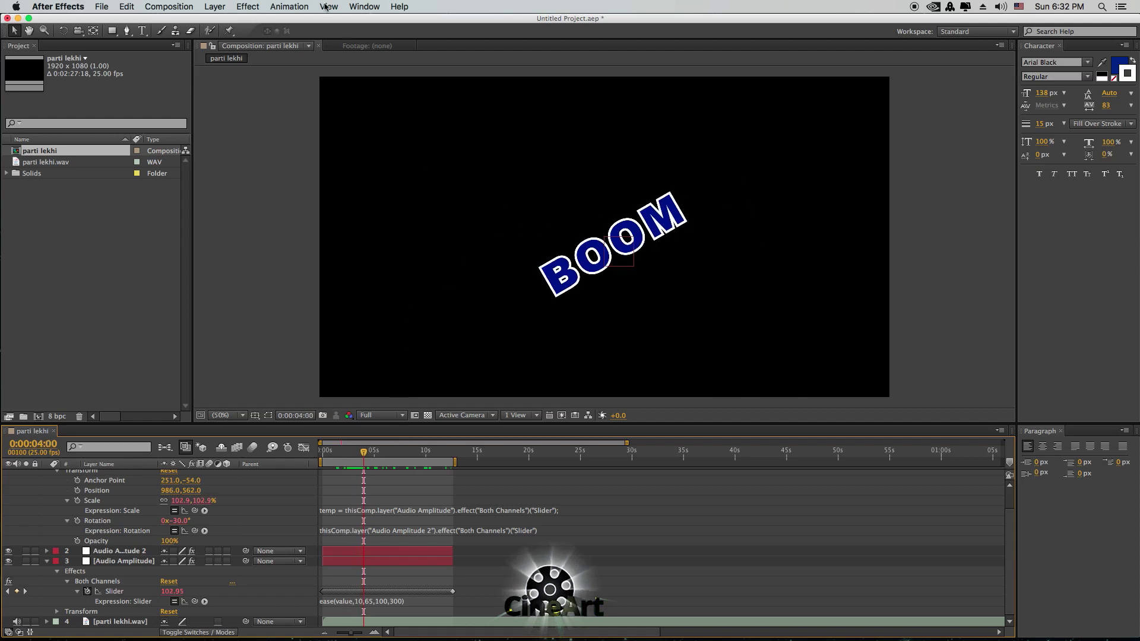
{"action": "left_click", "coordinate": [176, 7]}
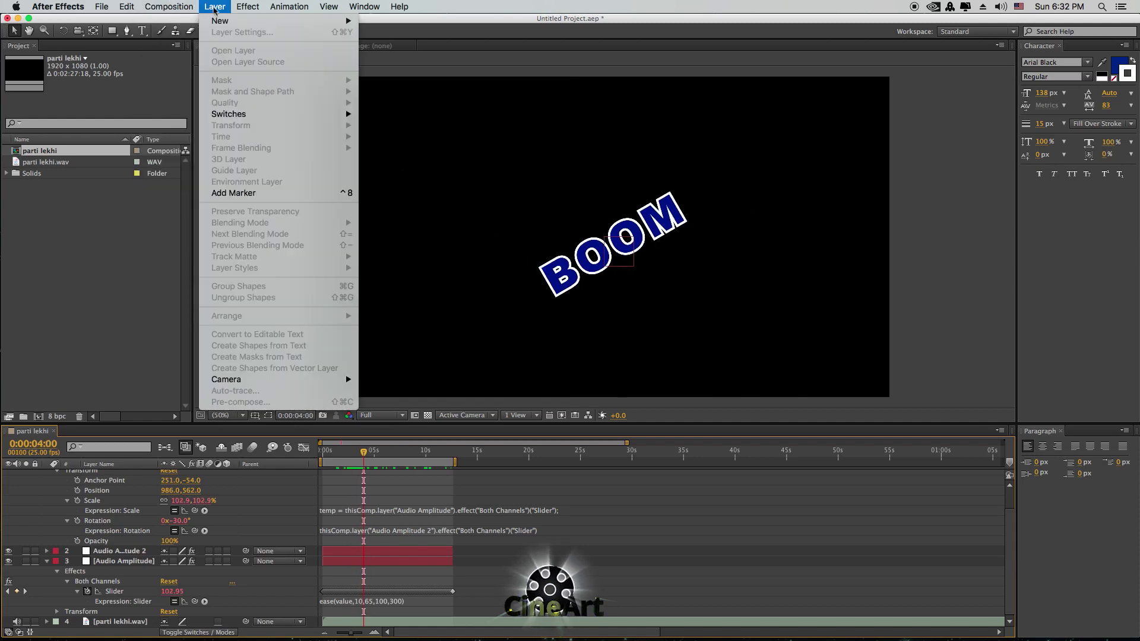
{"action": "mouse_move", "coordinate": [187, 144]}
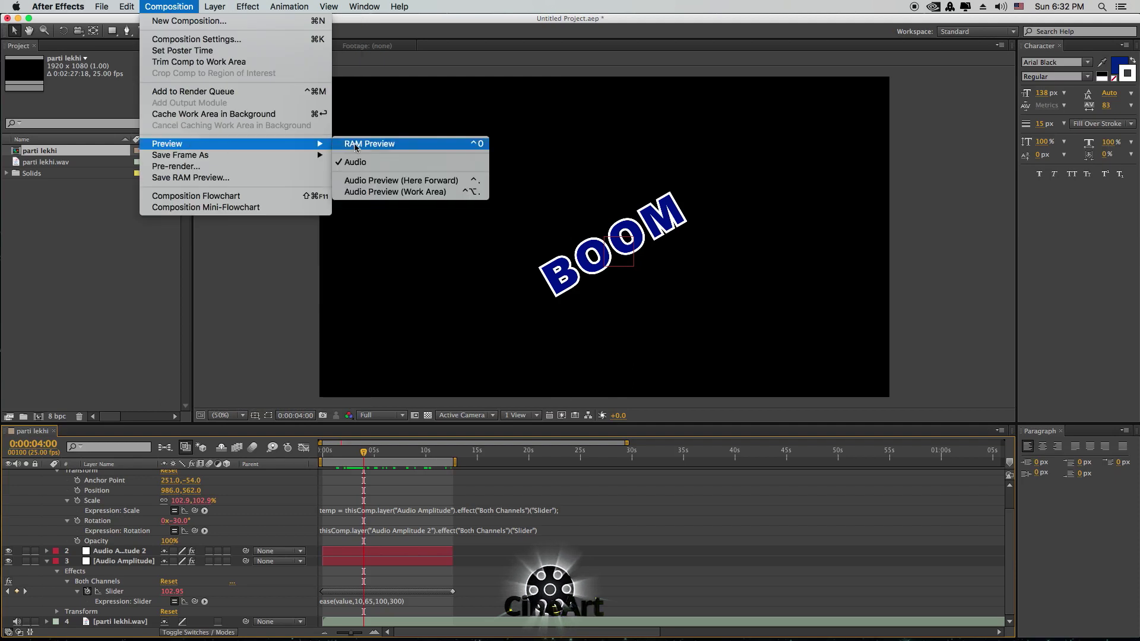
{"action": "left_click", "coordinate": [357, 147]}
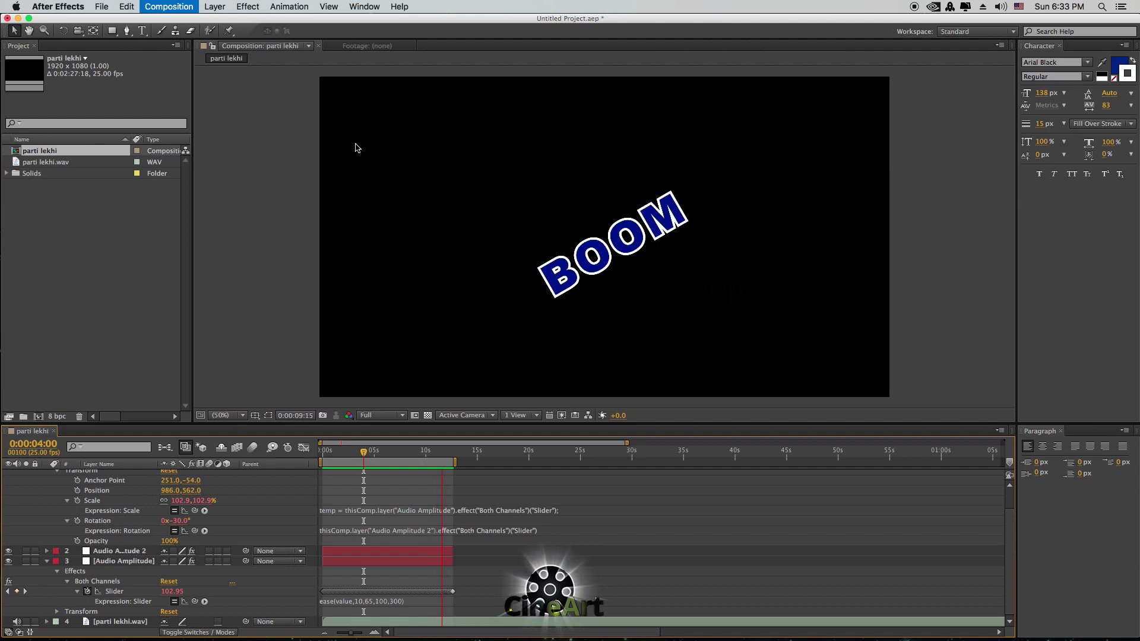
{"action": "left_click", "coordinate": [420, 451]}
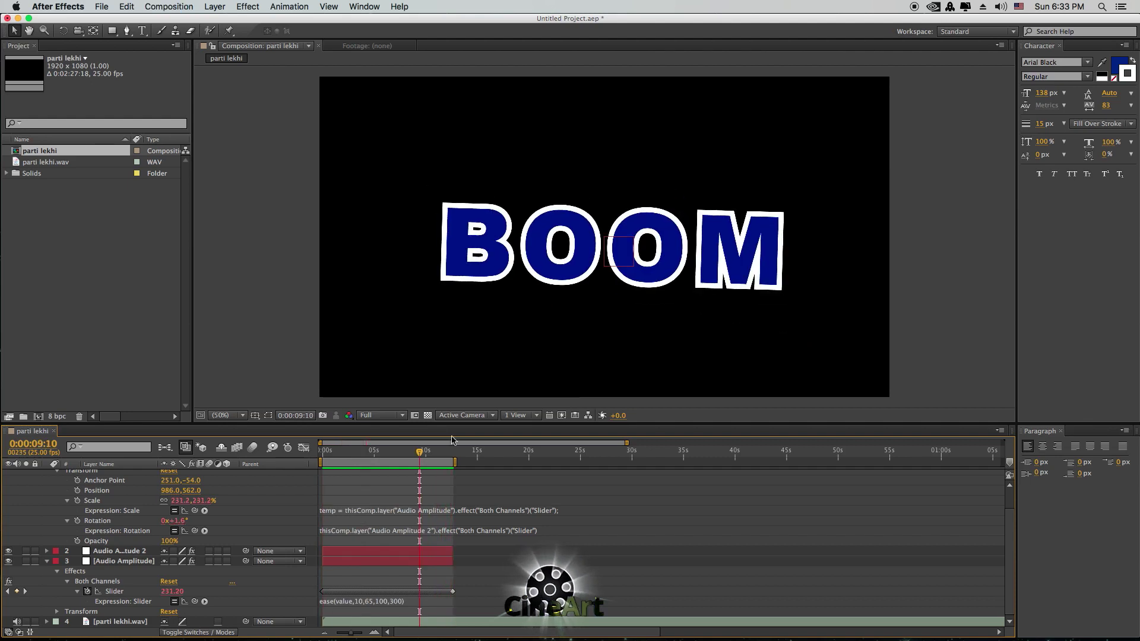
{"action": "left_click", "coordinate": [428, 415]}
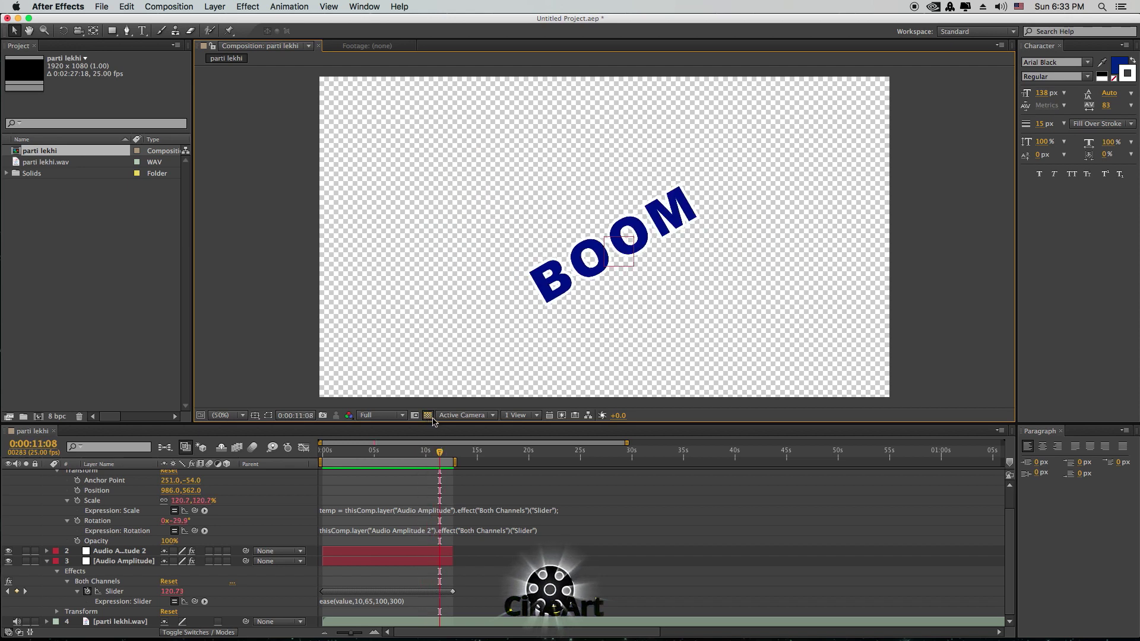
{"action": "left_click", "coordinate": [428, 416]}
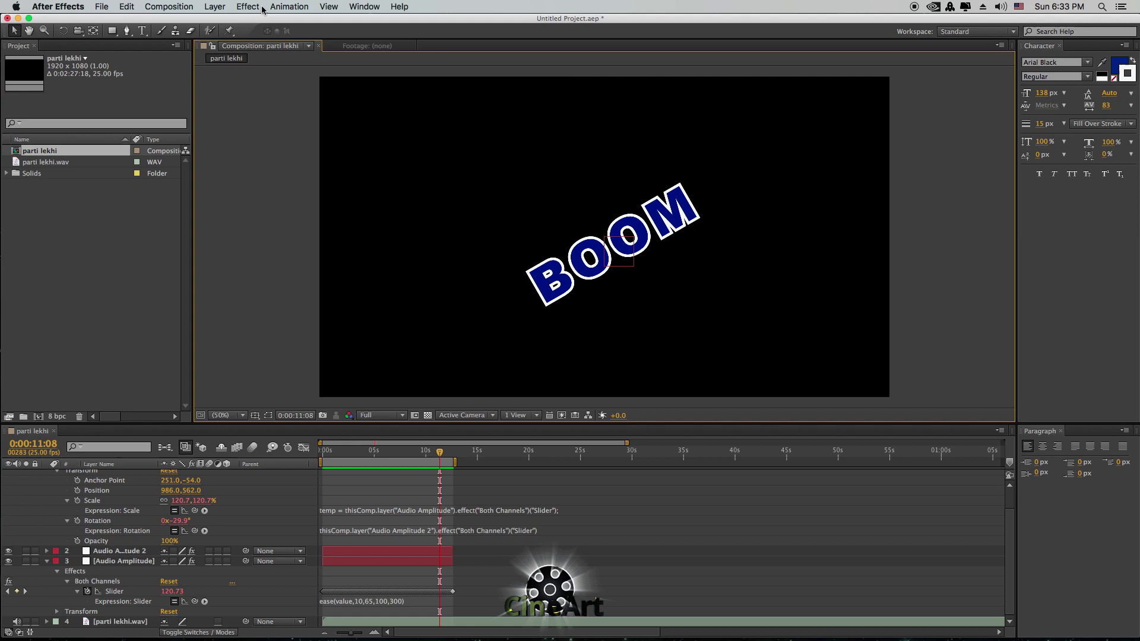